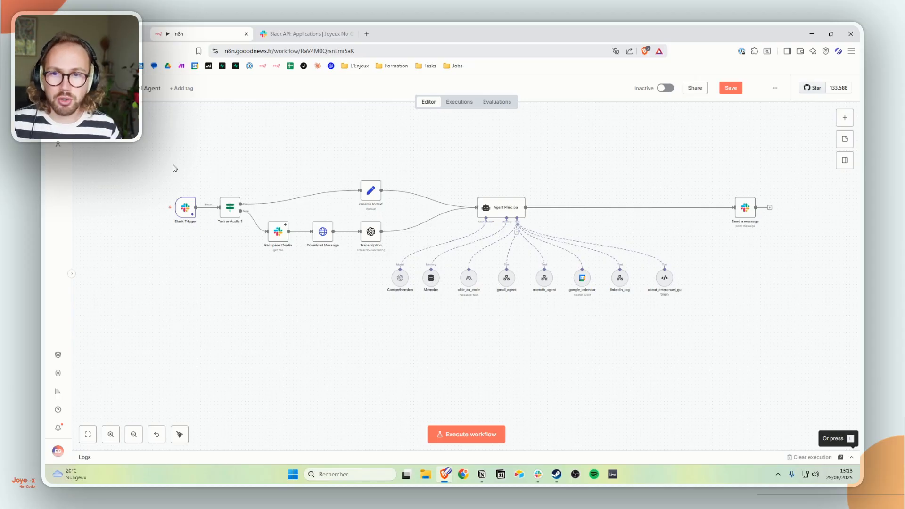
pyautogui.moveTo(146, 131); pyautogui.dragTo(408, 268)
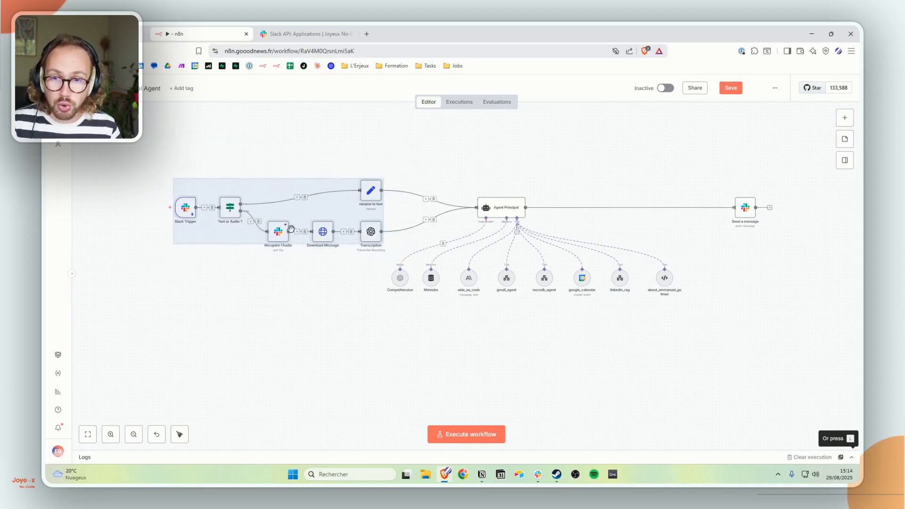
pyautogui.moveTo(173, 214)
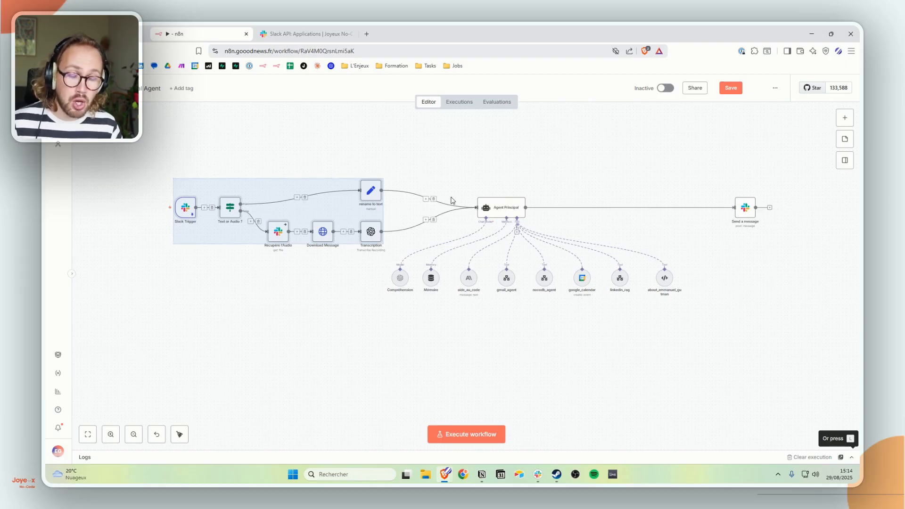
pyautogui.click(507, 208)
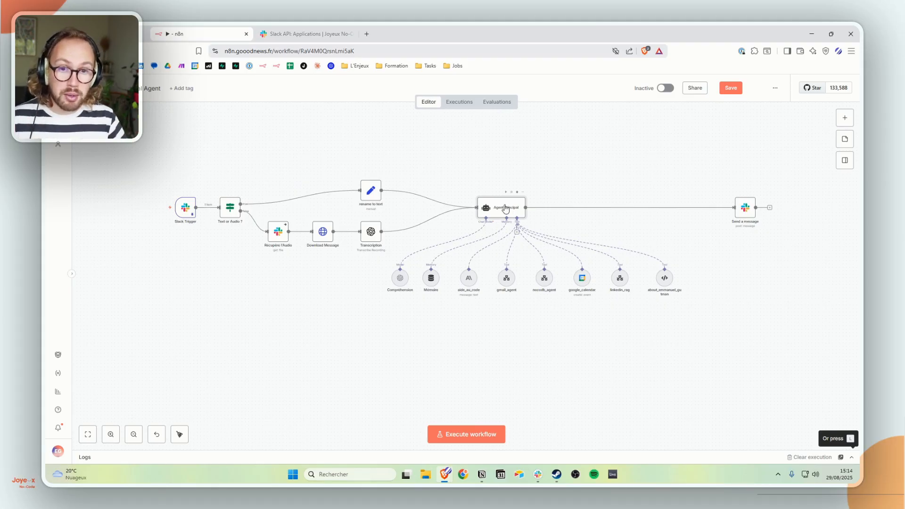
# - Open the Slack Trigger node, check which credentials it can connect with, and close it without changes
pyautogui.scroll(5, 155, 206)
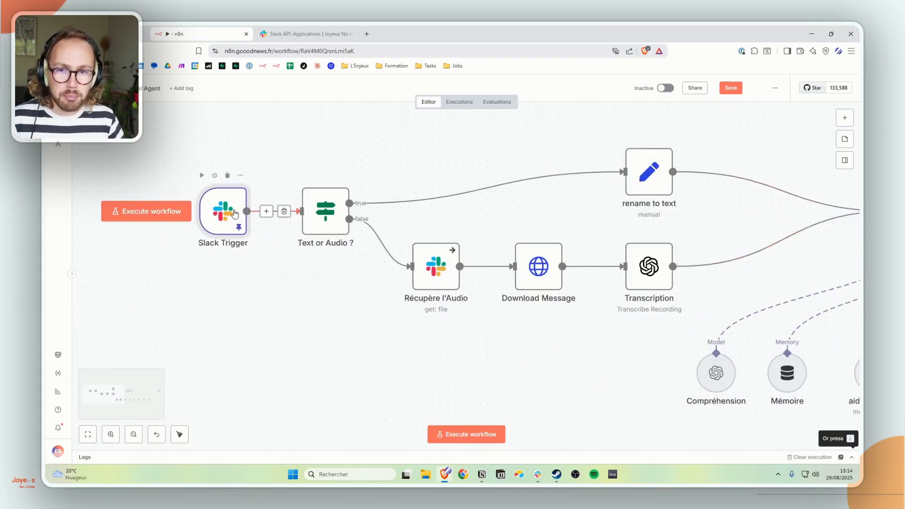
pyautogui.doubleClick(231, 213)
pyautogui.click(389, 161)
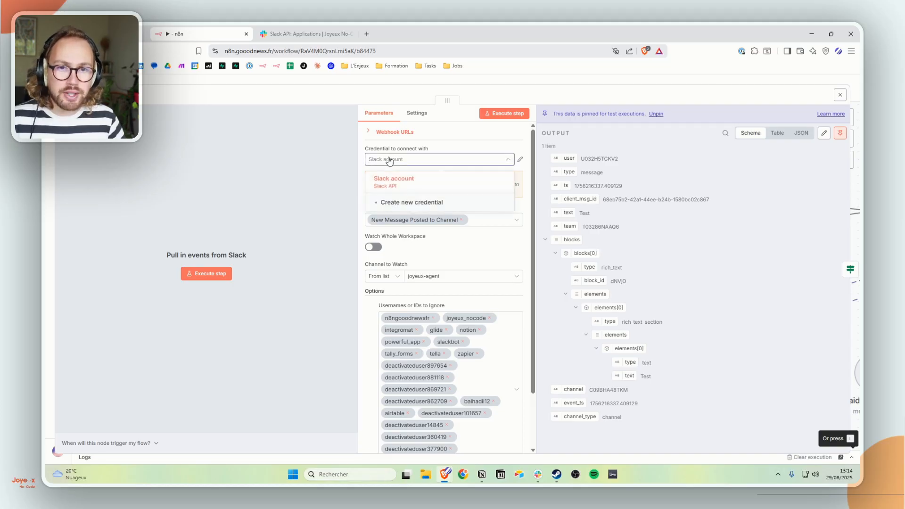
pyautogui.click(389, 161)
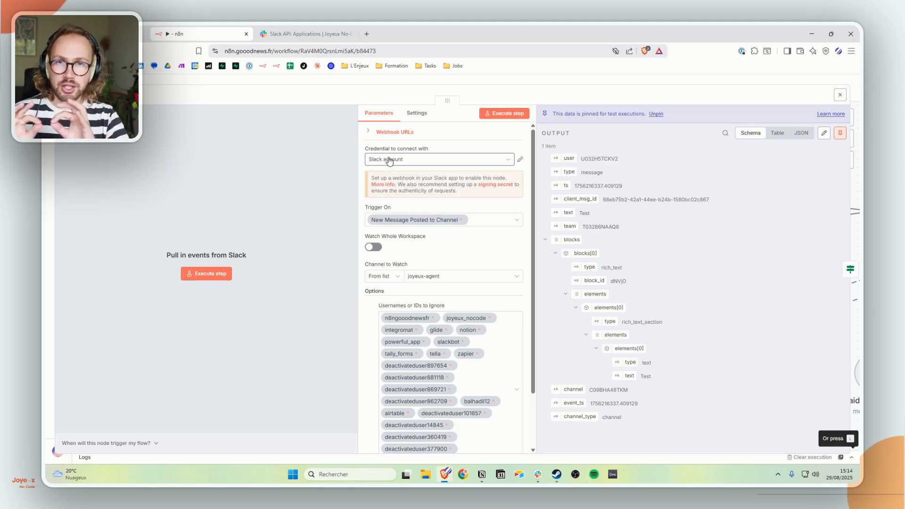
pyautogui.click(516, 82)
pyautogui.hscroll(10, 486, 244)
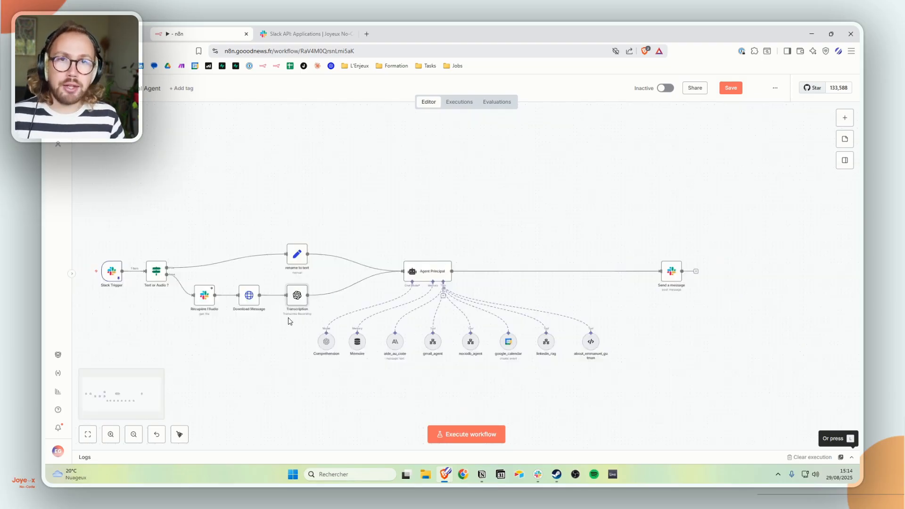
pyautogui.hscroll(-5, 290, 321)
pyautogui.hscroll(3, 290, 321)
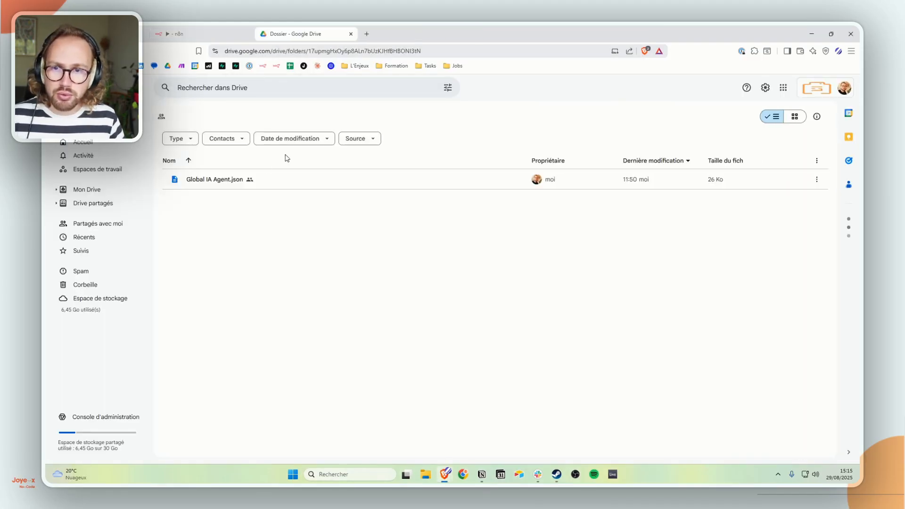
# - Copy the full content of Global IA Agent.json from Google Drive and paste it as nodes onto the n8n workflow canvas
pyautogui.doubleClick(212, 180)
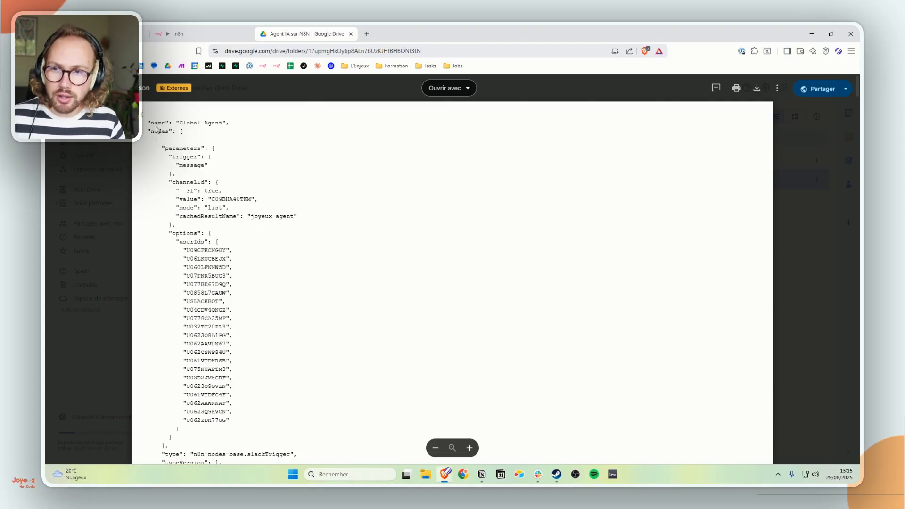
pyautogui.moveTo(144, 122); pyautogui.dragTo(240, 434)
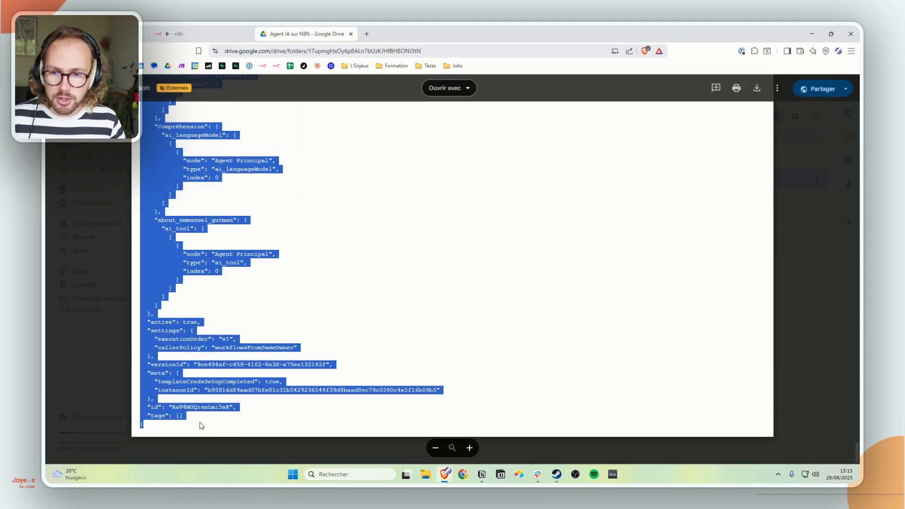
pyautogui.click(210, 32)
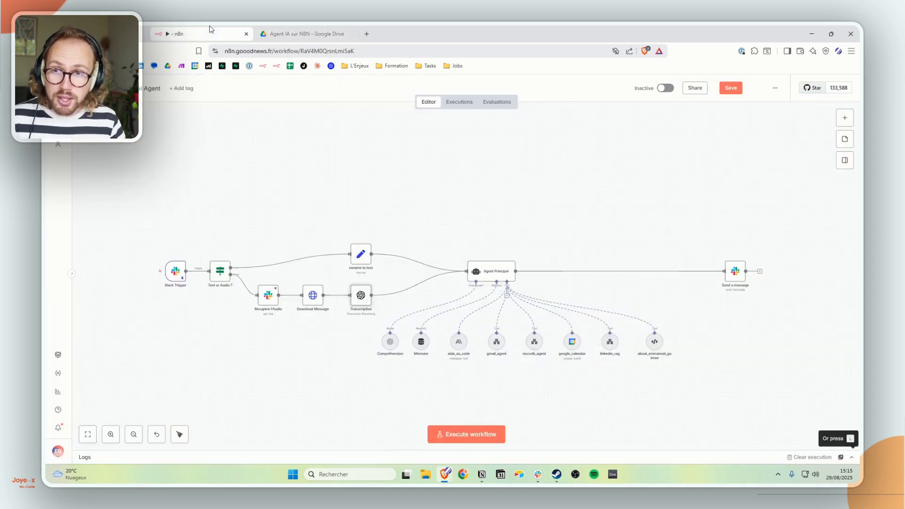
pyautogui.scroll(-6, 487, 236)
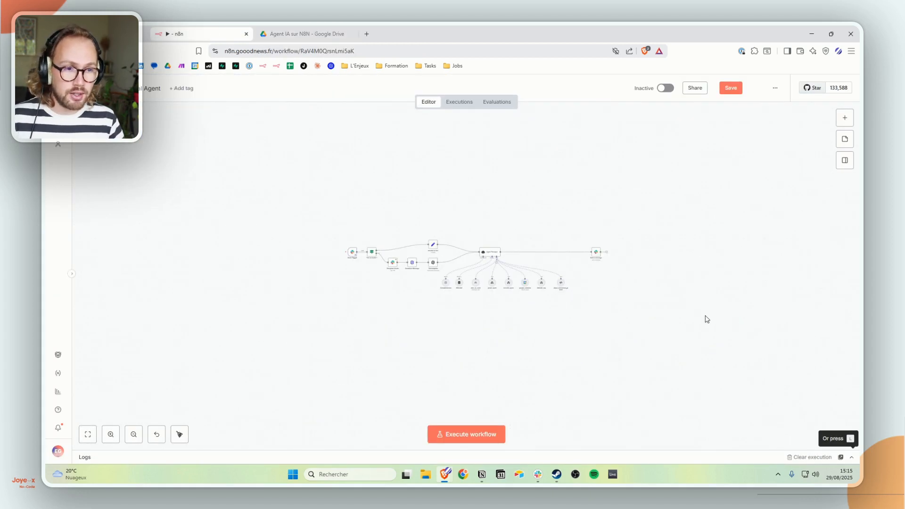
pyautogui.hotkey('ctrl', 'v')
pyautogui.hscroll(9, 705, 319)
pyautogui.scroll(3, 661, 377)
pyautogui.click(408, 283)
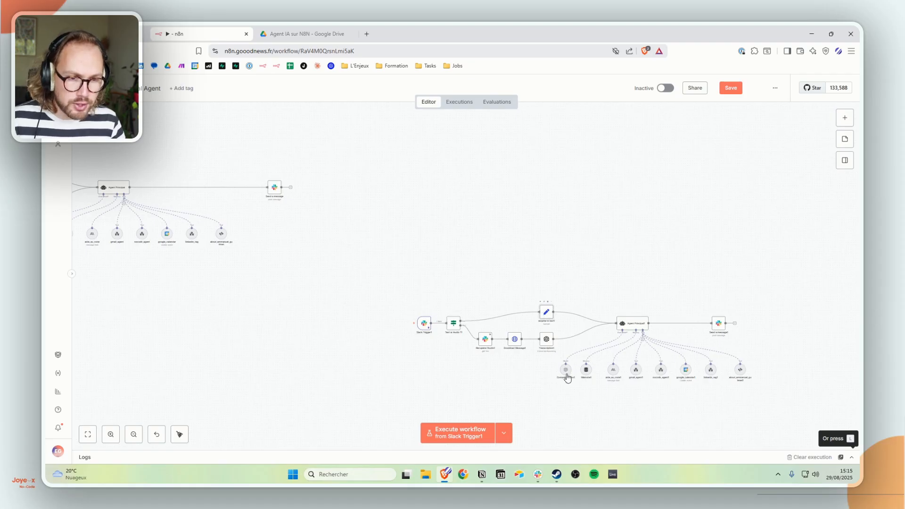
# - Delete the entire pasted copy of the agent workflow, keeping the original nodes
pyautogui.doubleClick(546, 312)
pyautogui.press('Escape')
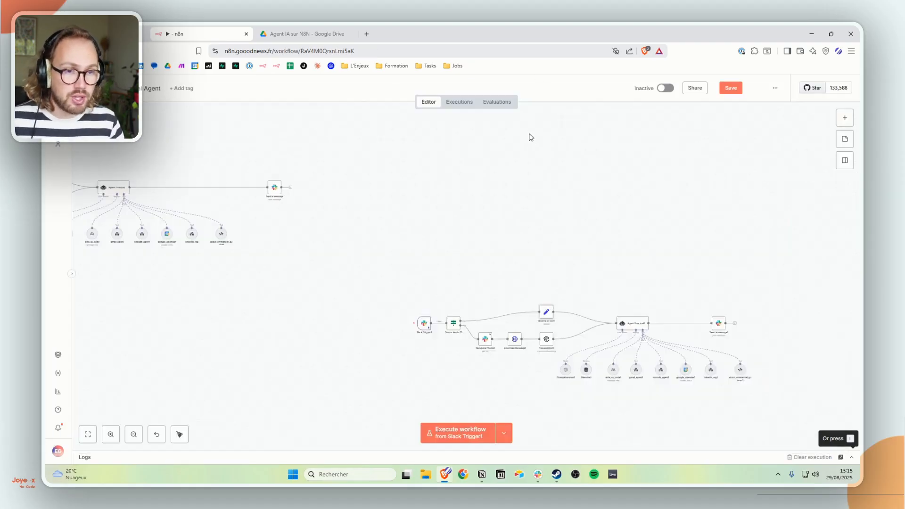
pyautogui.moveTo(431, 264); pyautogui.dragTo(783, 404)
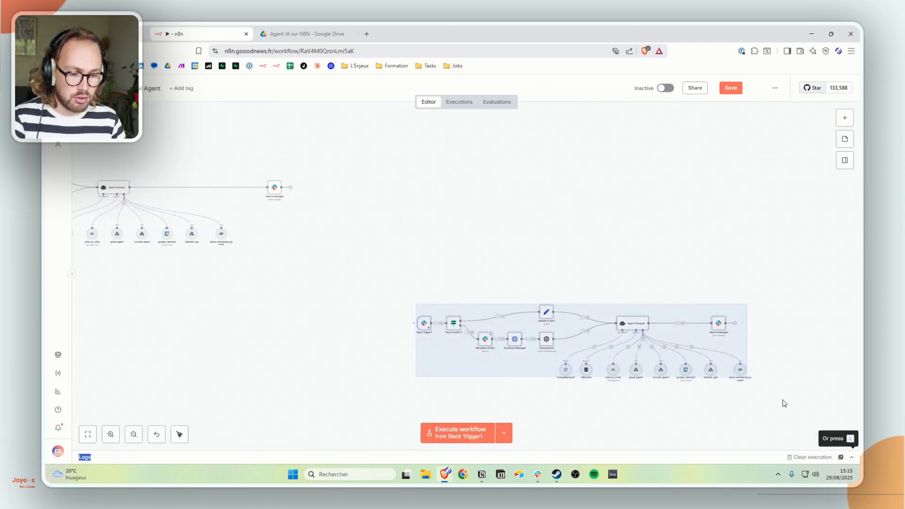
pyautogui.press('Delete')
# - Deactivate all 16 nodes of the existing agent workflow, from Slack Trigger to Send a message
pyautogui.hscroll(-5, 430, 342)
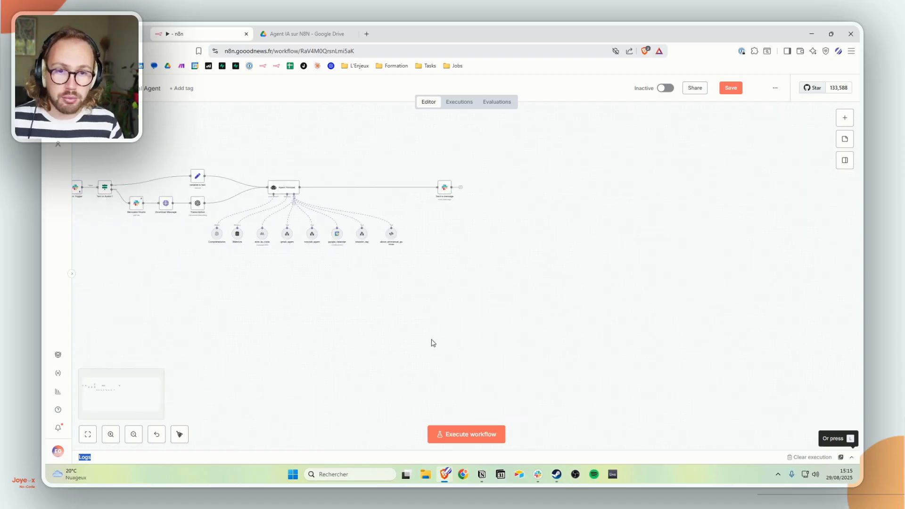
pyautogui.hscroll(-3, 490, 278)
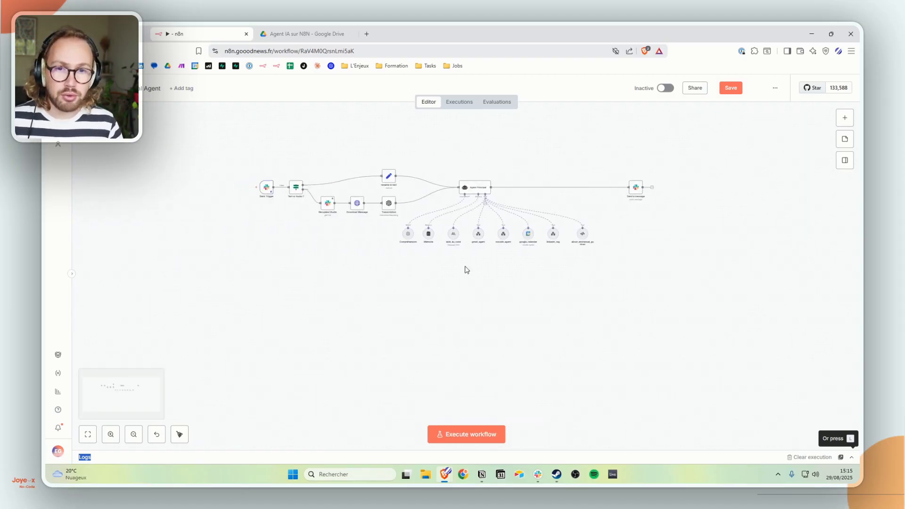
pyautogui.keyDown('ctrl'); pyautogui.scroll(3, 308, 194); pyautogui.keyUp('ctrl')
pyautogui.keyDown('ctrl'); pyautogui.scroll(-2, 253, 158); pyautogui.keyUp('ctrl')
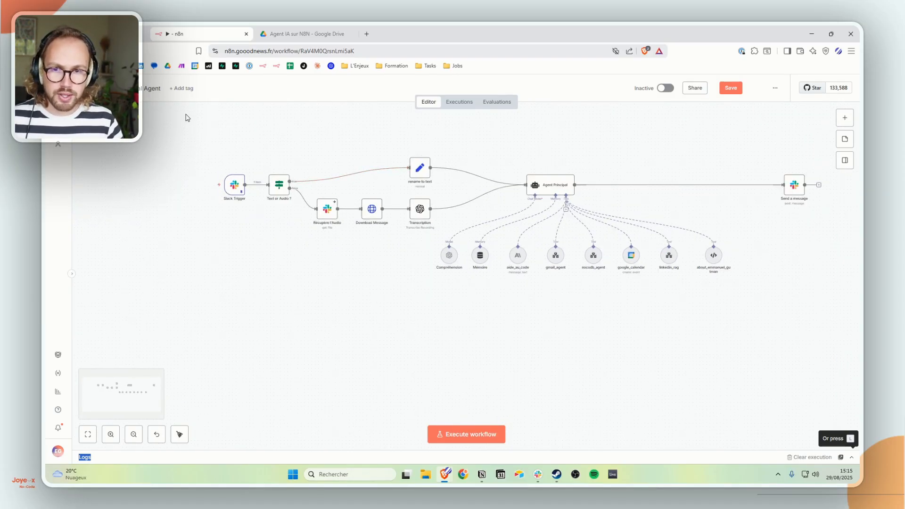
pyautogui.moveTo(185, 113); pyautogui.dragTo(816, 321)
pyautogui.rightClick(792, 191)
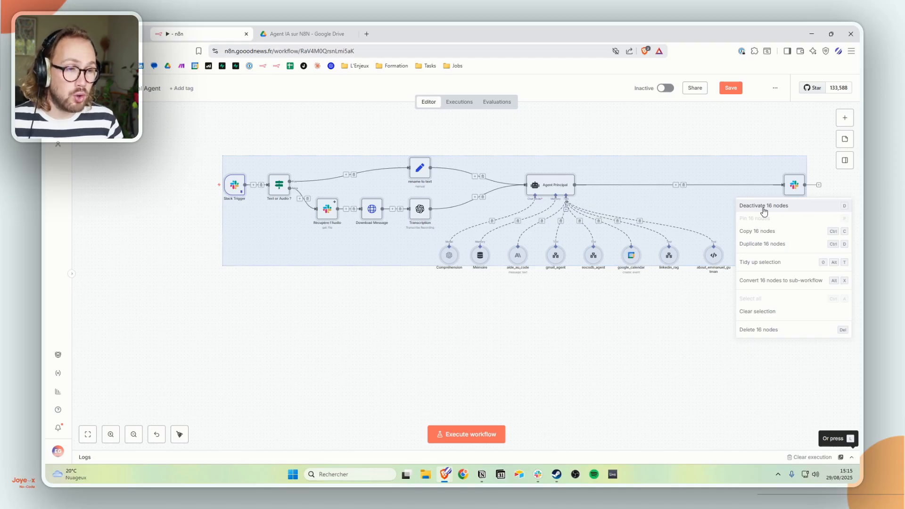
pyautogui.click(763, 206)
# - Add a Slack trigger for new messages posted to a channel in the empty area below the deactivated workflow
pyautogui.scroll(-4, 347, 295)
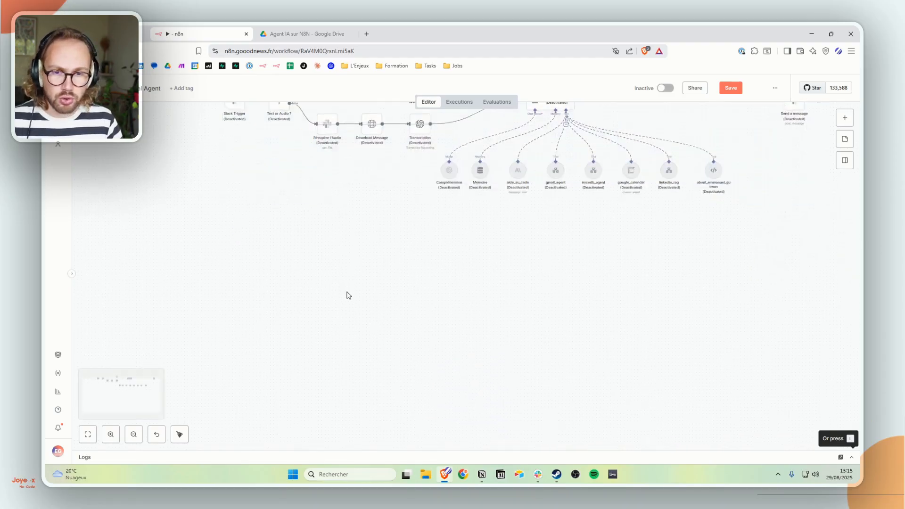
pyautogui.scroll(-1, 348, 295)
pyautogui.click(845, 118)
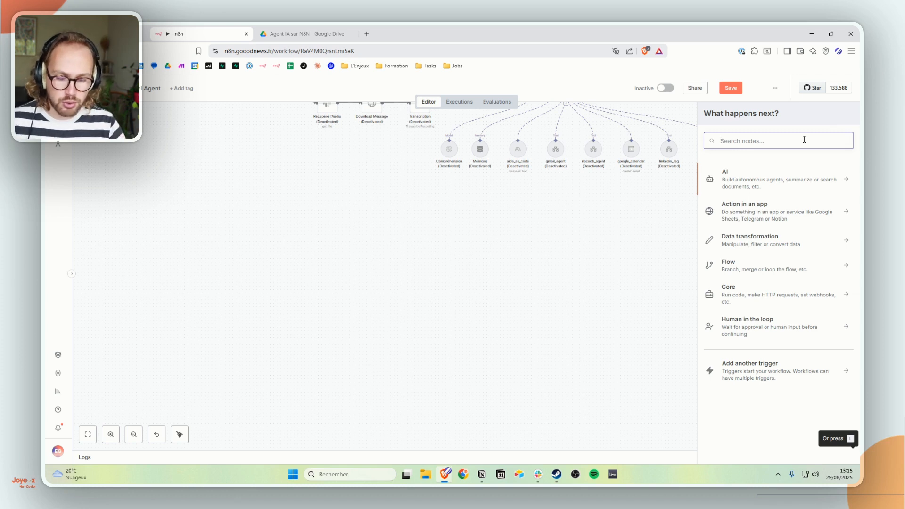
pyautogui.write('slack')
pyautogui.click(721, 180)
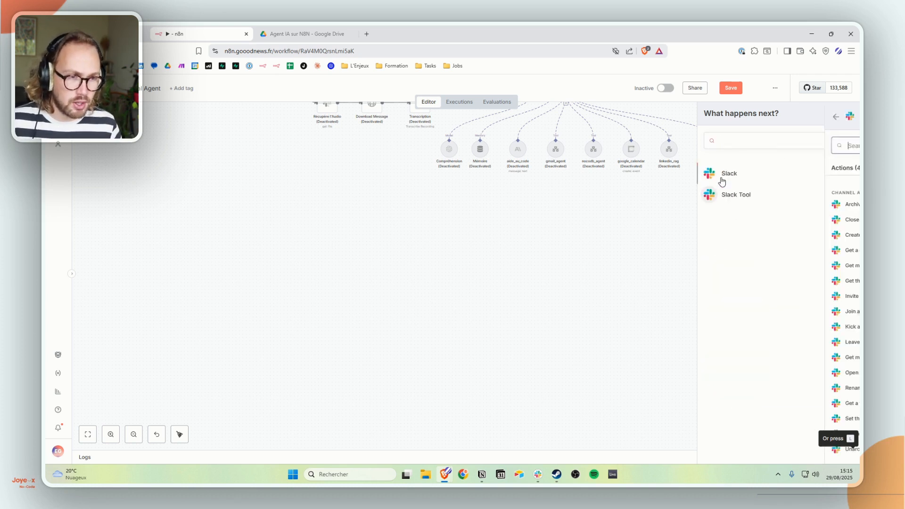
pyautogui.scroll(-10, 725, 405)
pyautogui.scroll(-5, 724, 406)
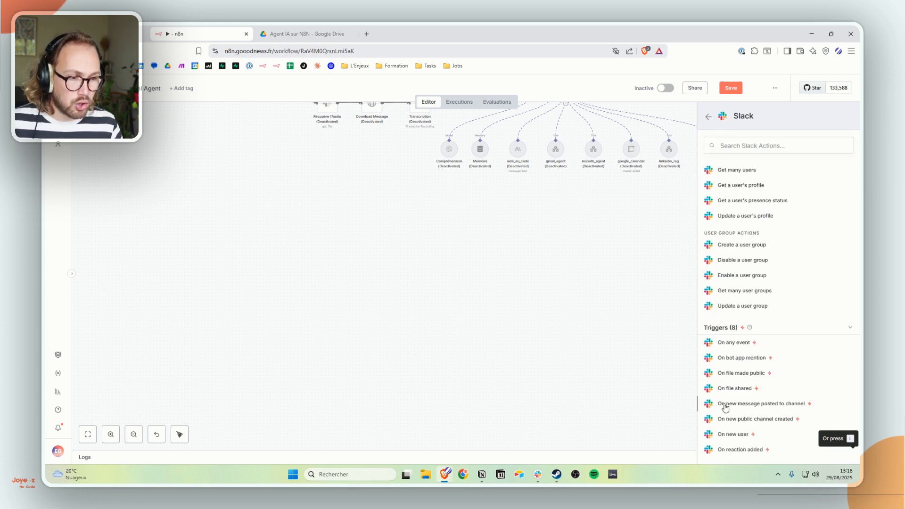
pyautogui.click(755, 404)
# - Review the new Slack trigger's credential choices and look at the joyeux-agent channel in Slack, then return to the n8n canvas
pyautogui.click(395, 160)
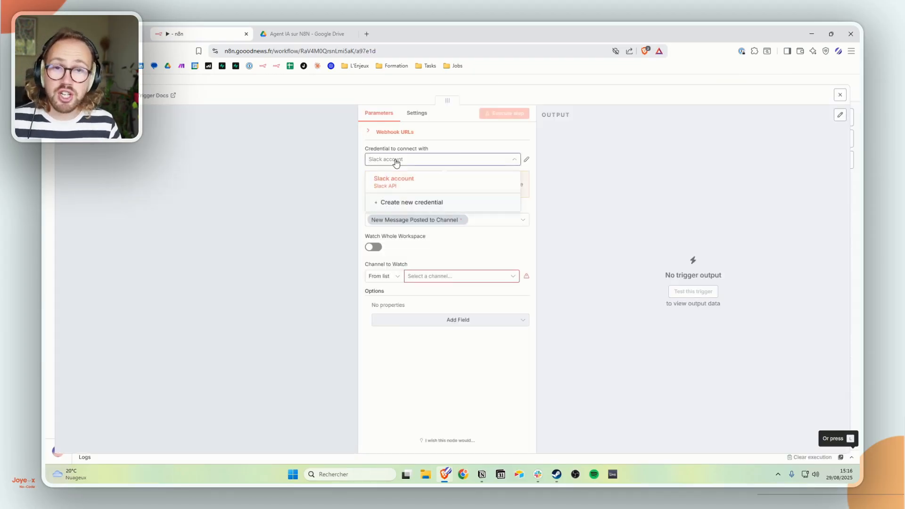
pyautogui.click(396, 162)
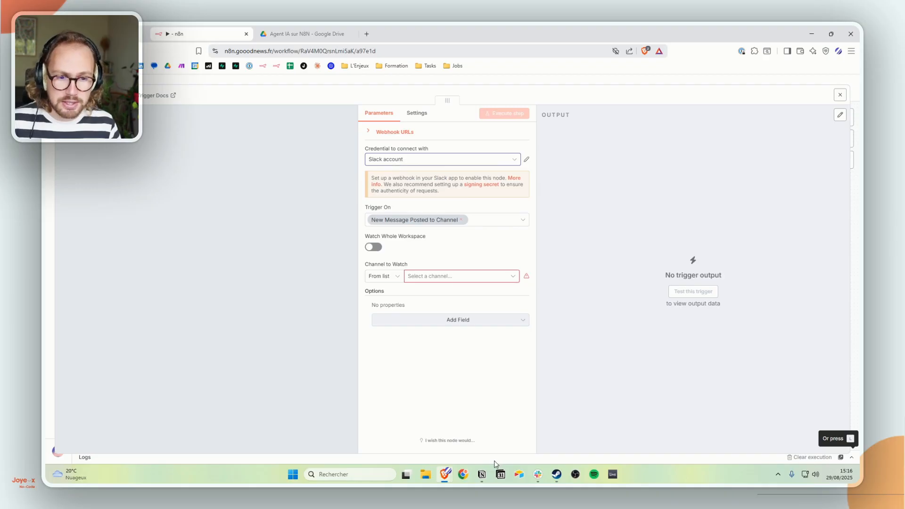
pyautogui.click(537, 474)
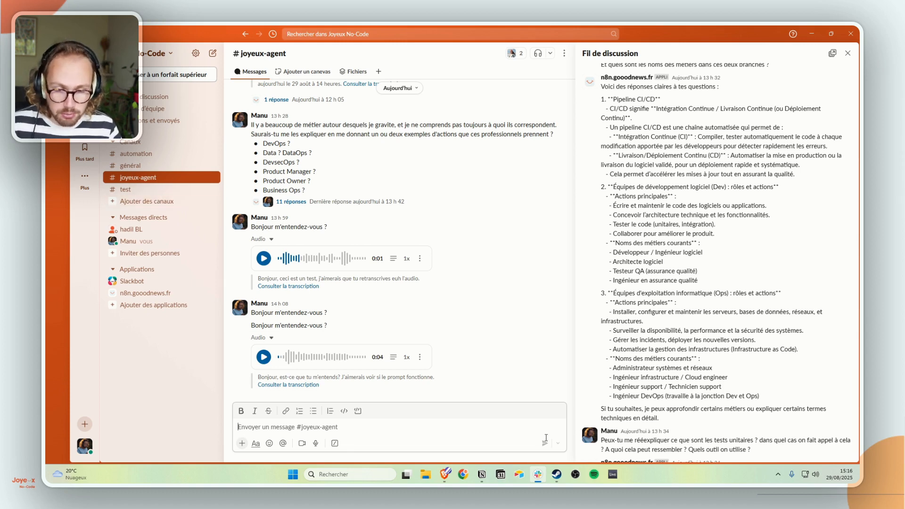
pyautogui.click(538, 474)
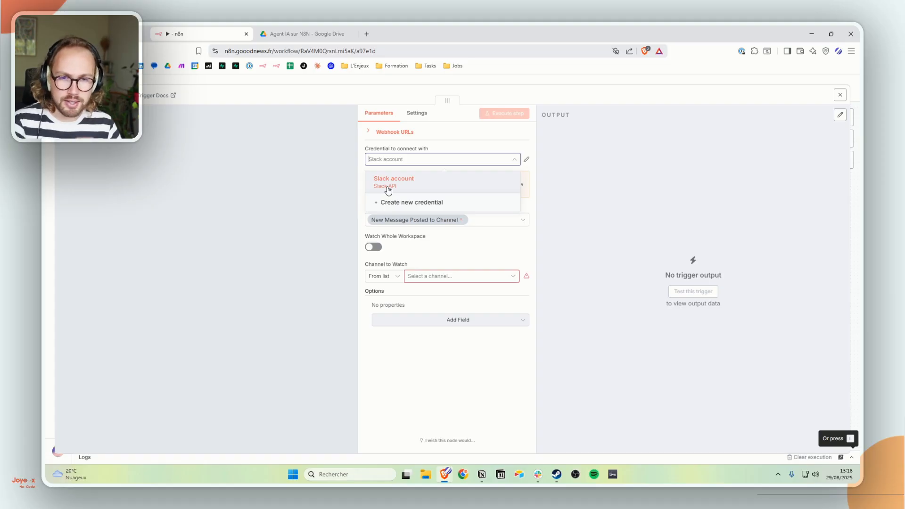
pyautogui.click(445, 138)
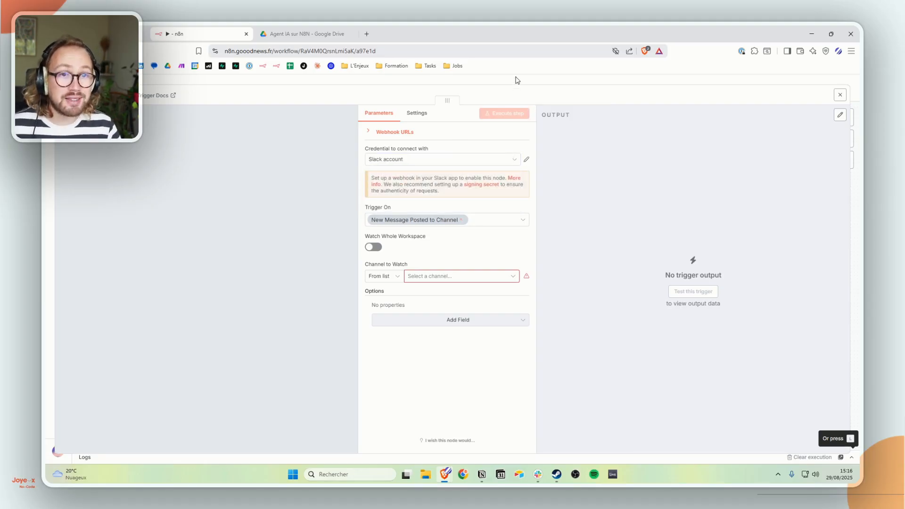
pyautogui.click(517, 80)
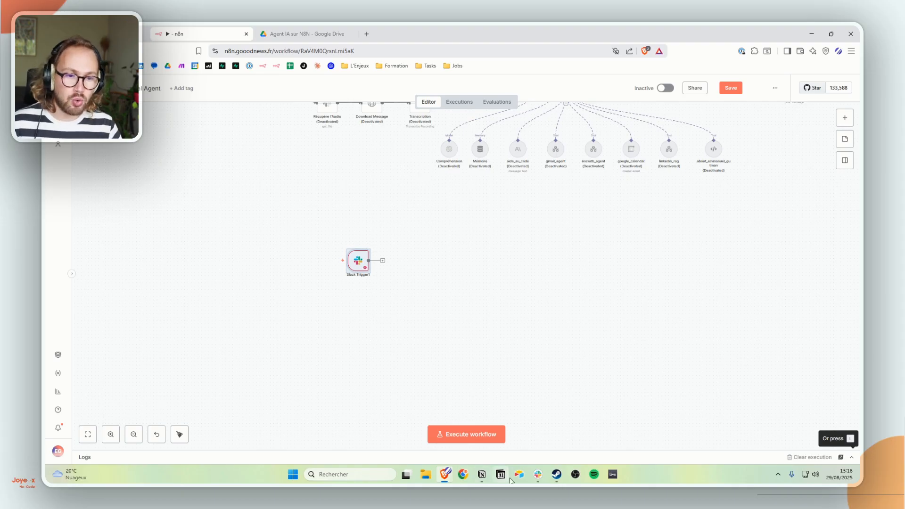
pyautogui.click(537, 474)
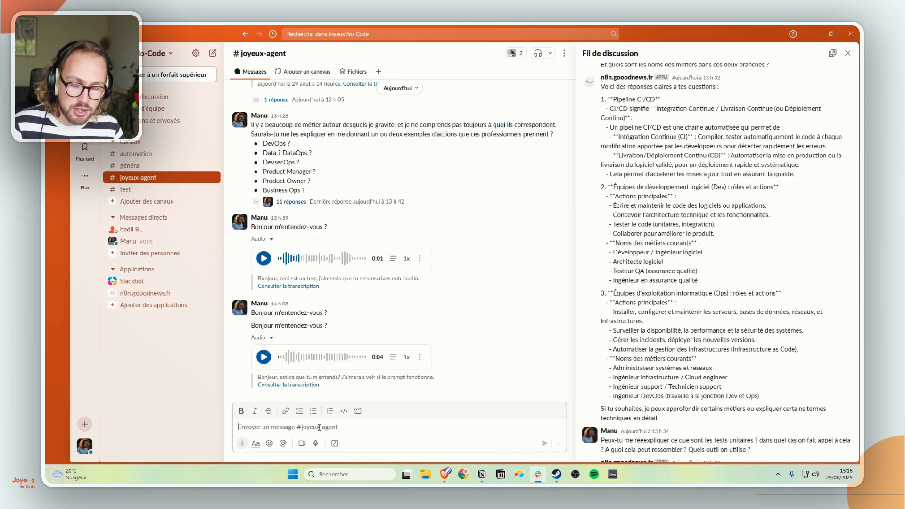
pyautogui.click(538, 474)
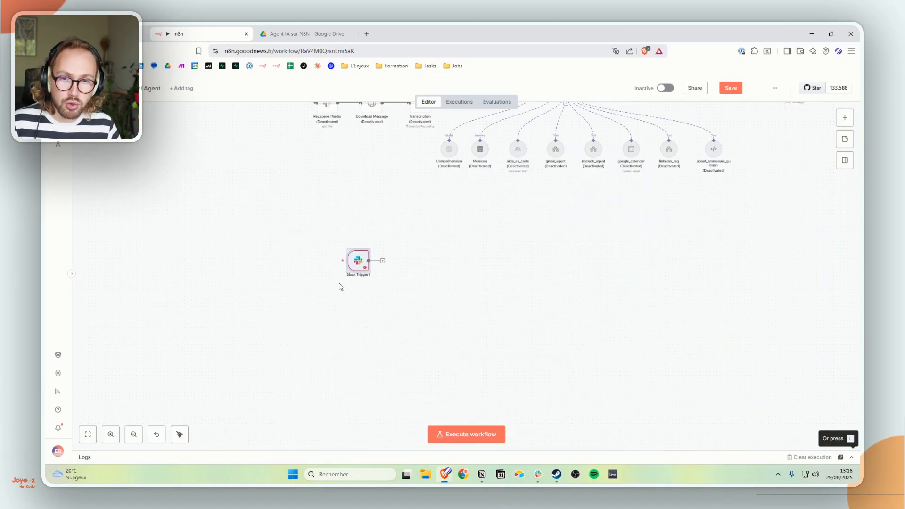
# - Load api.slack.com/apps in a new browser tab and show the Event Subscriptions of the n8n.gooodnews.fr app
pyautogui.doubleClick(362, 272)
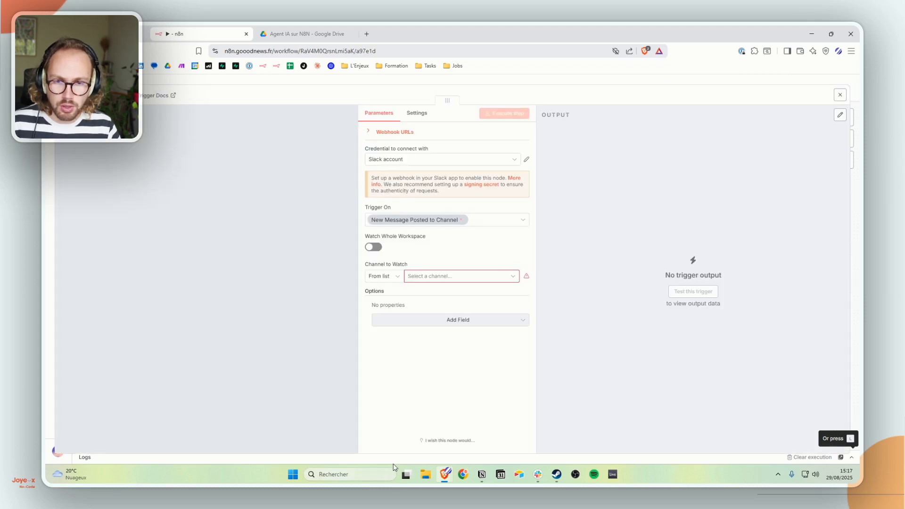
pyautogui.hotkey('ctrl', 't')
pyautogui.write('a')
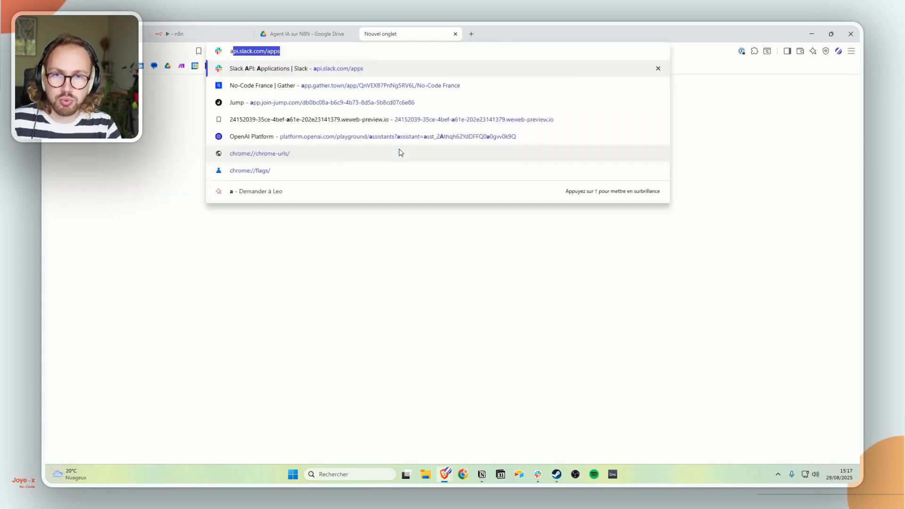
pyautogui.press('Return')
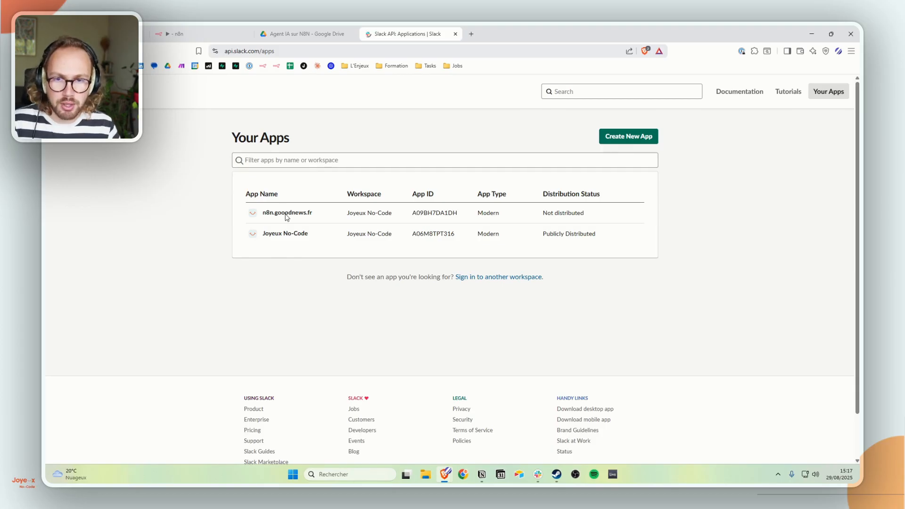
pyautogui.click(287, 213)
pyautogui.click(225, 363)
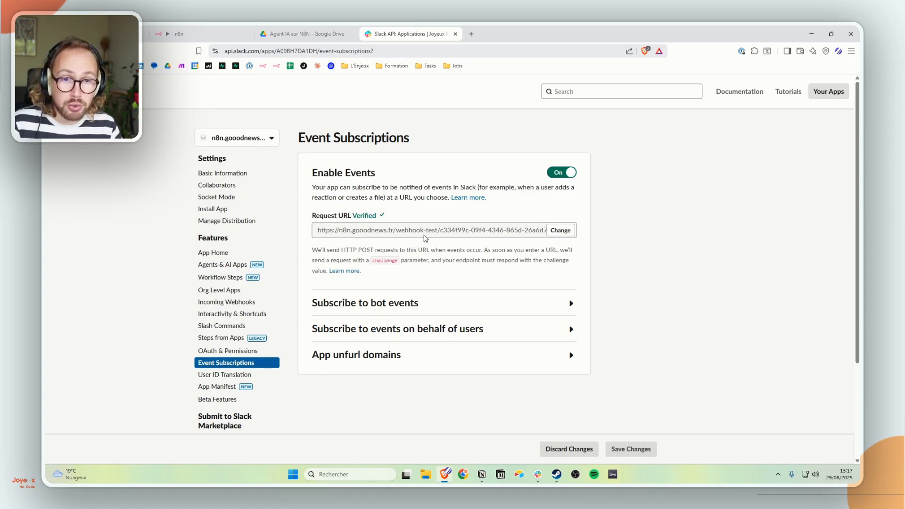
# - Return to the n8n workflow and copy the test webhook URL of the new Slack trigger
pyautogui.hotkey('alt', 'Tab')
pyautogui.hotkey('alt', 'Tab')
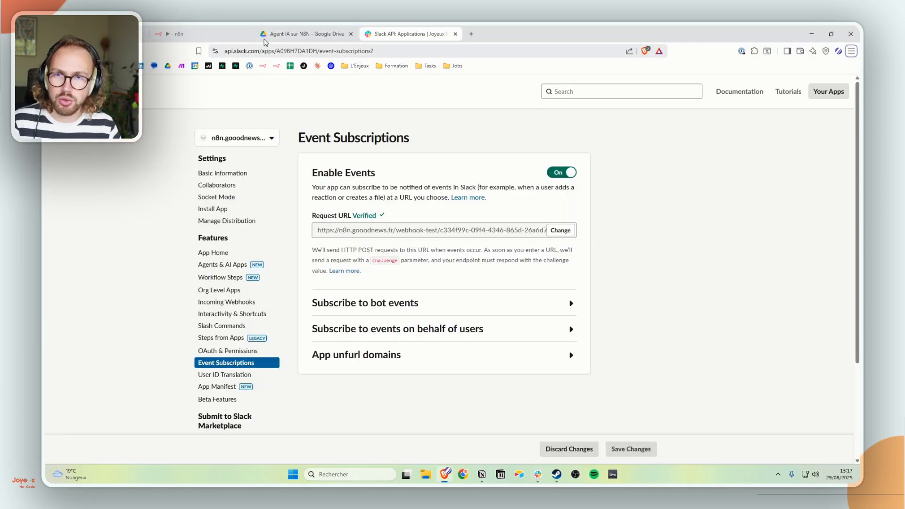
pyautogui.click(225, 35)
pyautogui.click(385, 133)
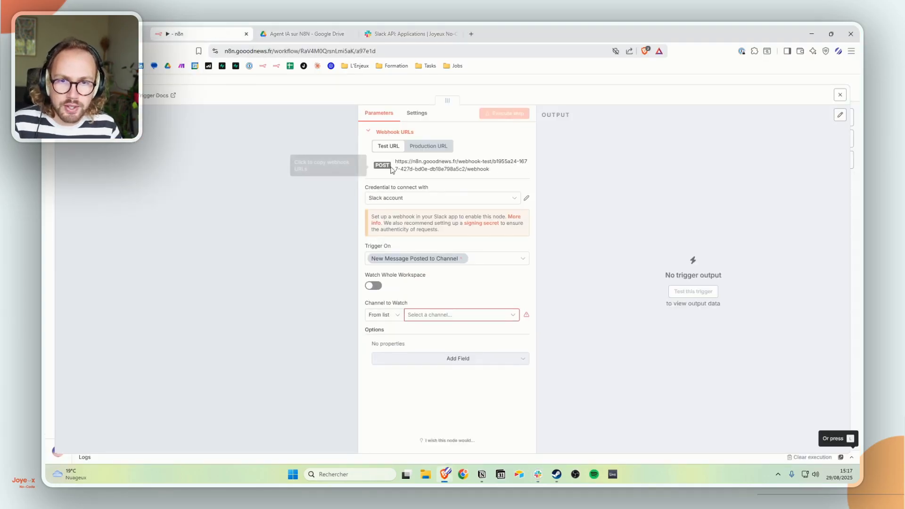
pyautogui.click(408, 170)
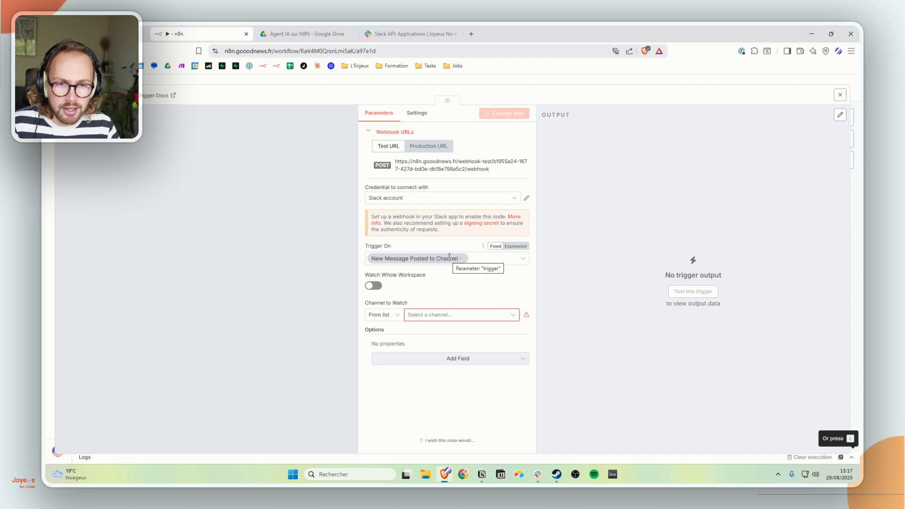
# - Set the new Slack trigger to watch the joyeux-agent channel and add the Usernames or IDs to Ignore option
pyautogui.click(426, 318)
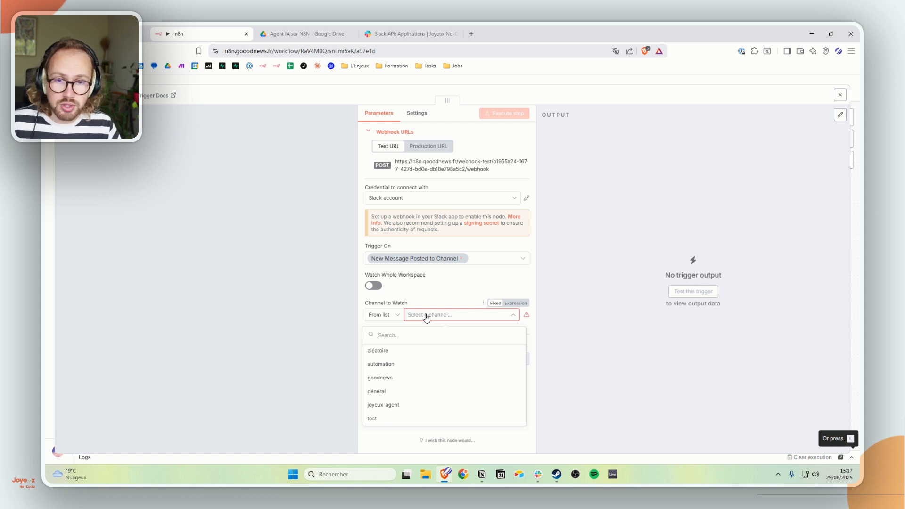
pyautogui.click(393, 406)
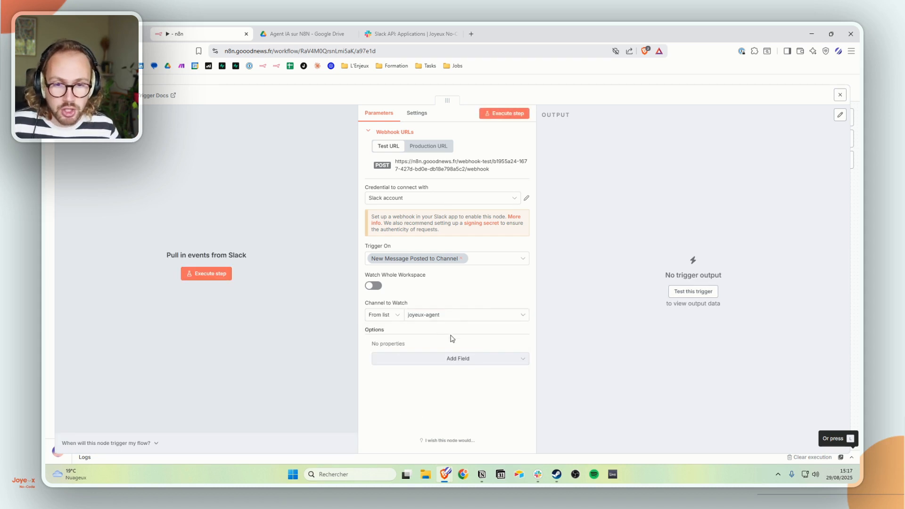
pyautogui.click(424, 359)
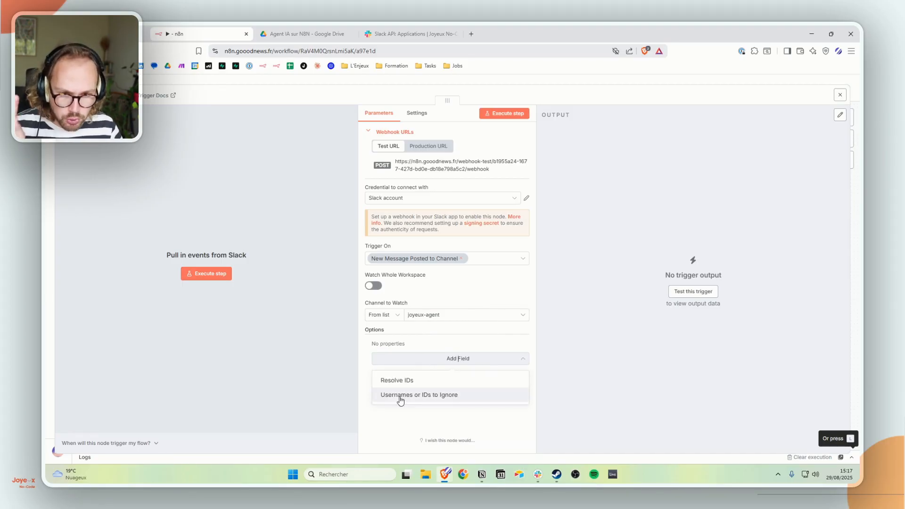
pyautogui.click(400, 398)
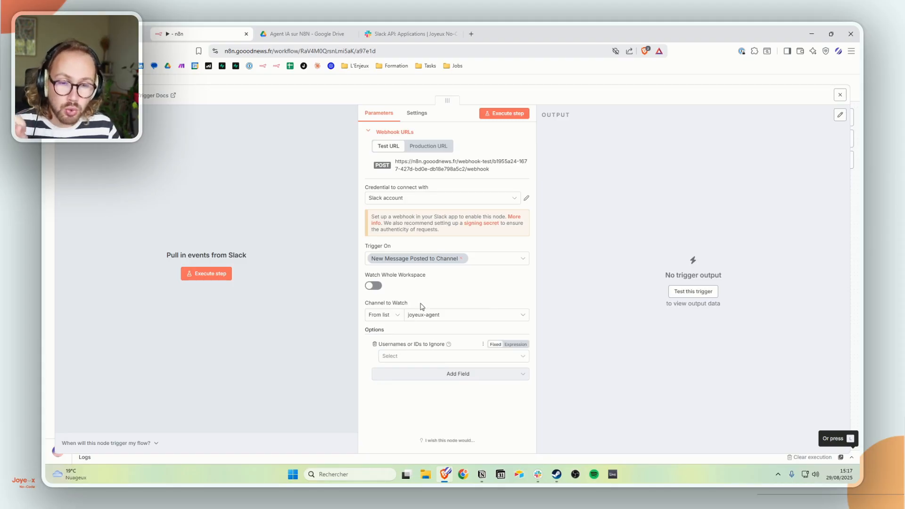
pyautogui.press('Escape')
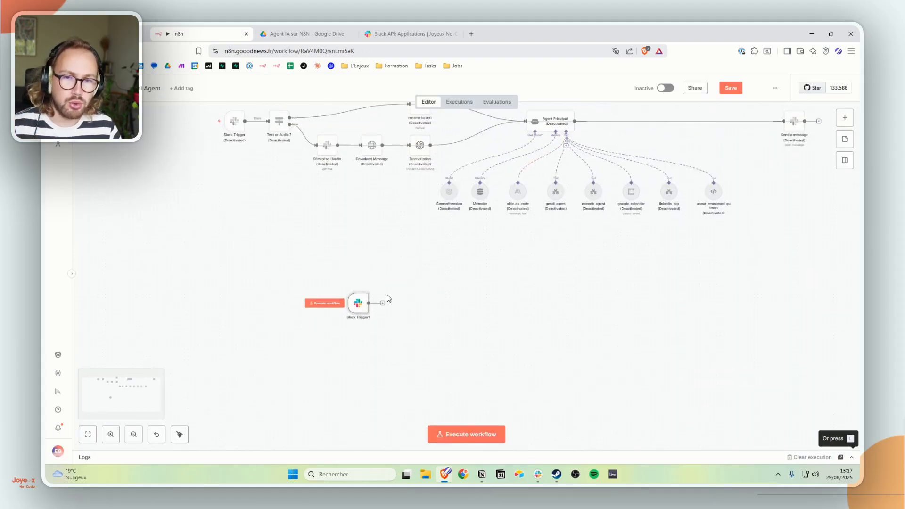
# - Look at the joyeux-agent channel in Slack and the Send a message node in n8n, ending on the n8n canvas
pyautogui.click(537, 474)
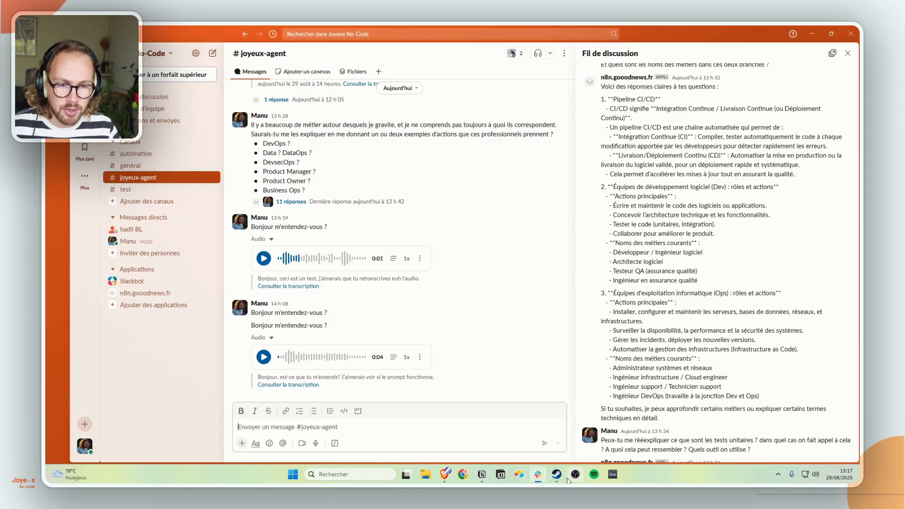
pyautogui.click(538, 476)
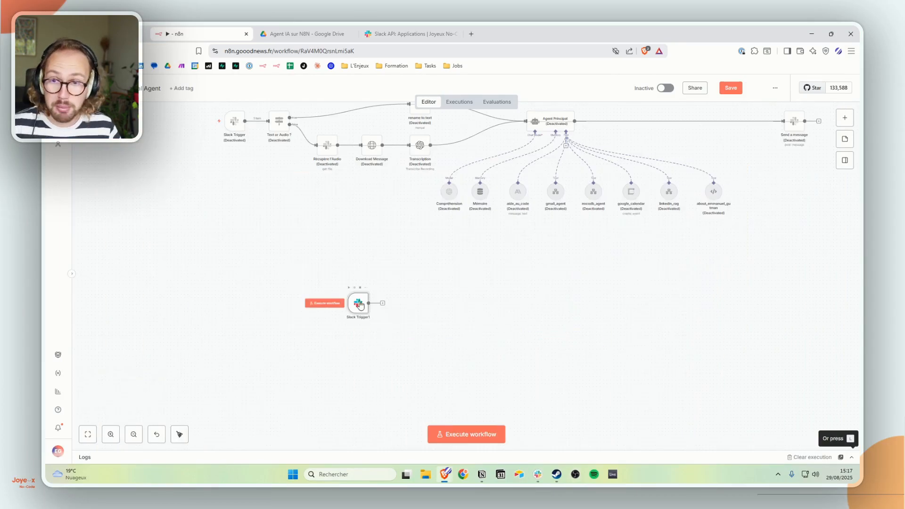
pyautogui.scroll(3, 359, 307)
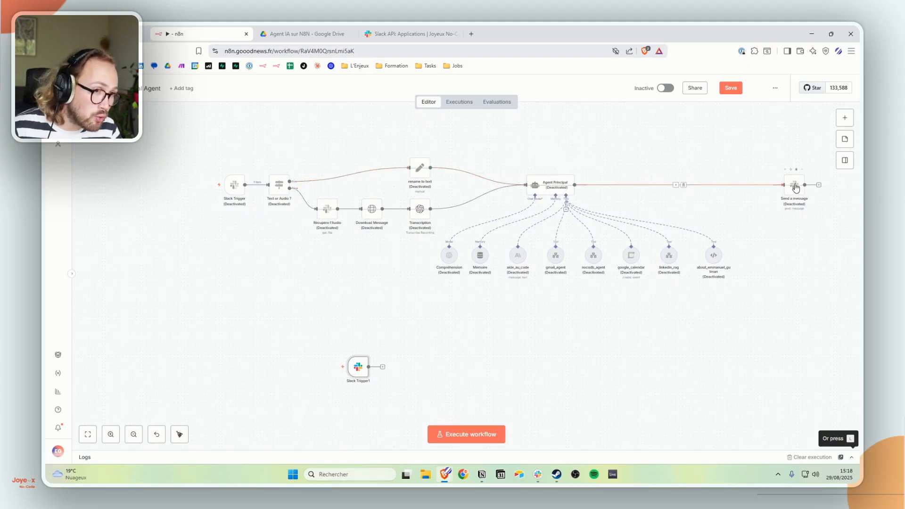
pyautogui.click(538, 477)
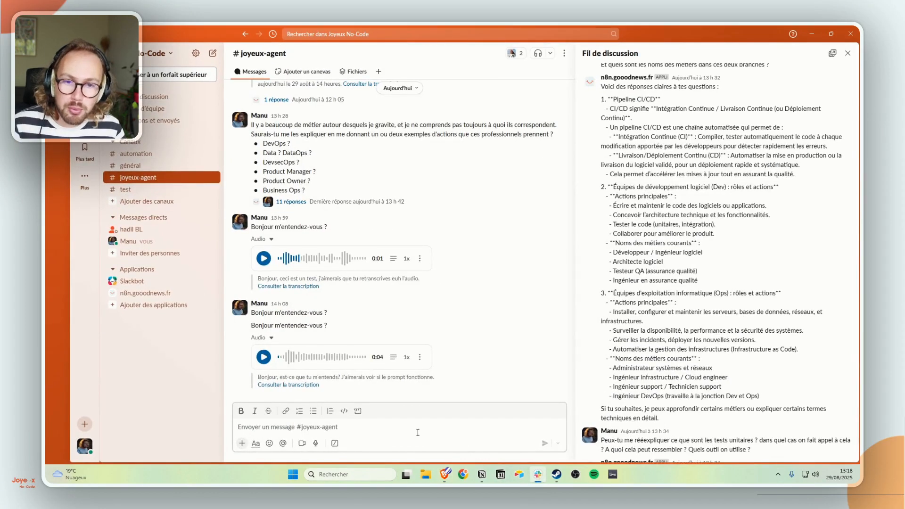
pyautogui.click(537, 478)
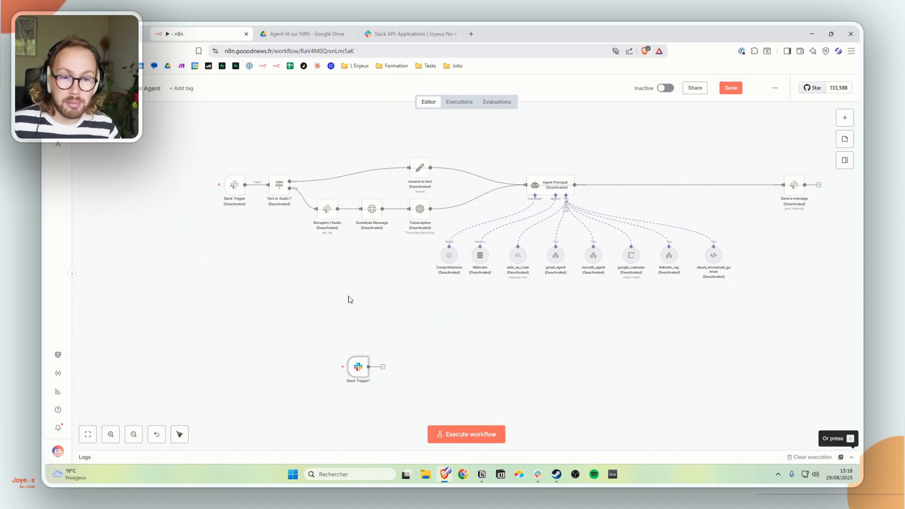
pyautogui.click(538, 475)
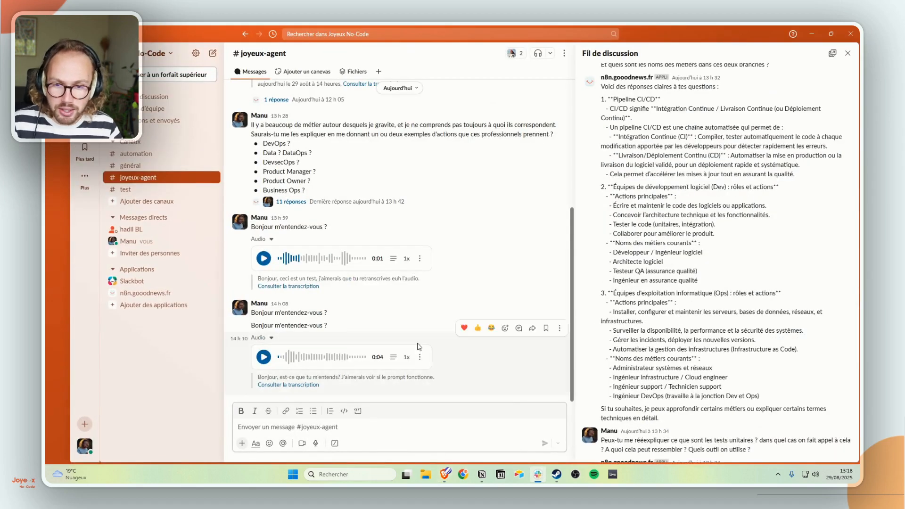
pyautogui.click(537, 475)
# - Add joyeux_nocode and n8ngooodnewsfr to the usernames the new Slack trigger ignores
pyautogui.doubleClick(358, 366)
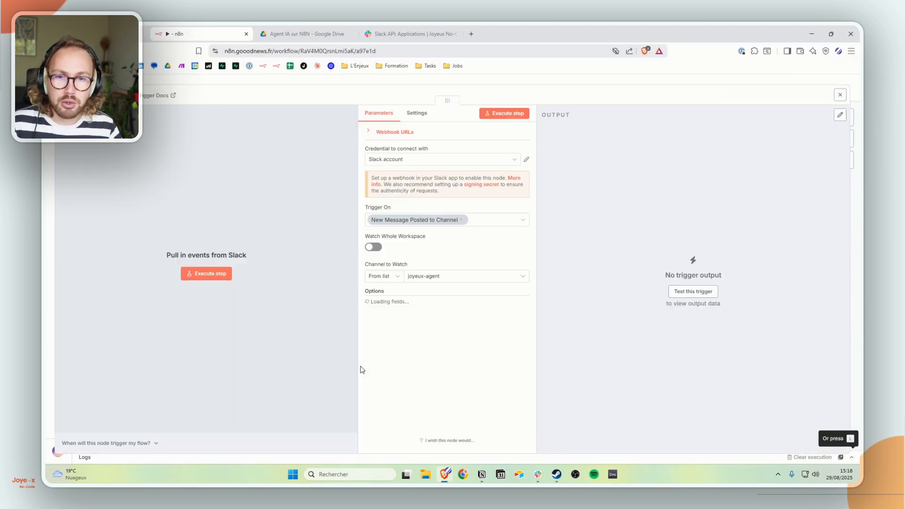
pyautogui.click(408, 317)
pyautogui.scroll(-5, 422, 362)
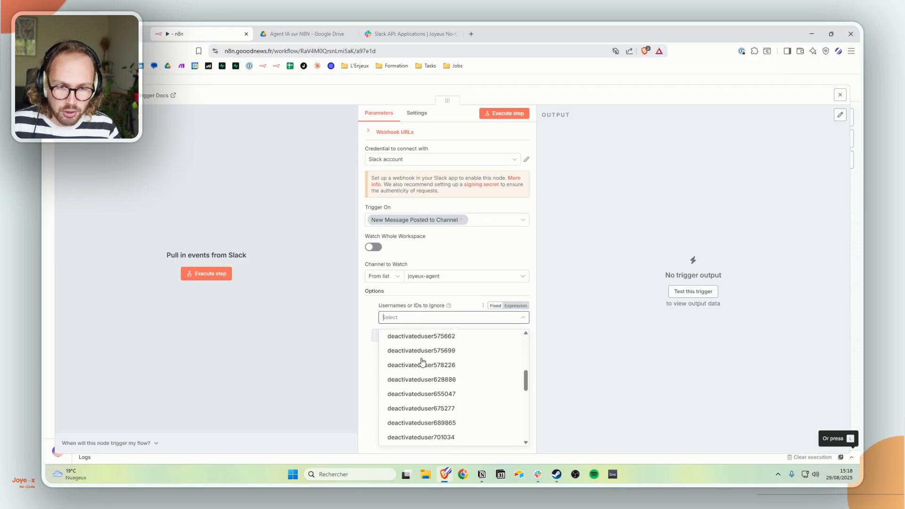
pyautogui.scroll(-5, 421, 361)
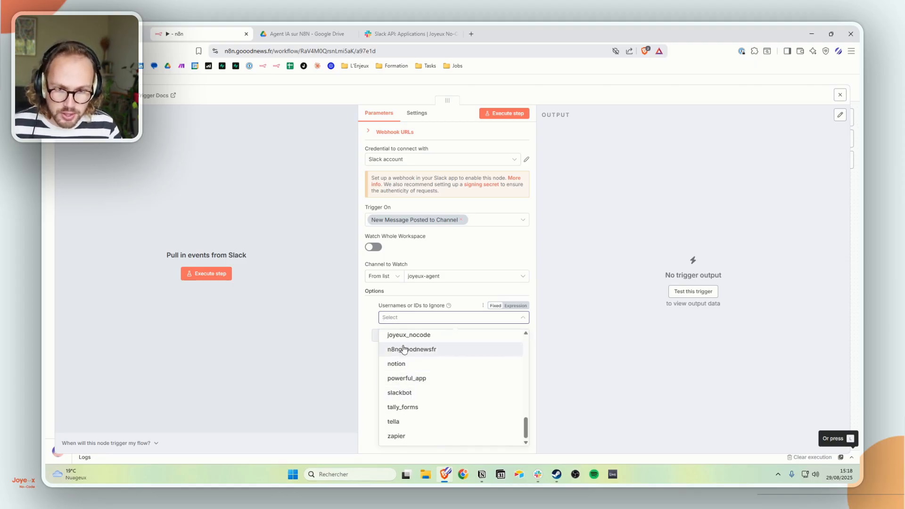
pyautogui.click(404, 349)
pyautogui.click(409, 335)
pyautogui.click(412, 364)
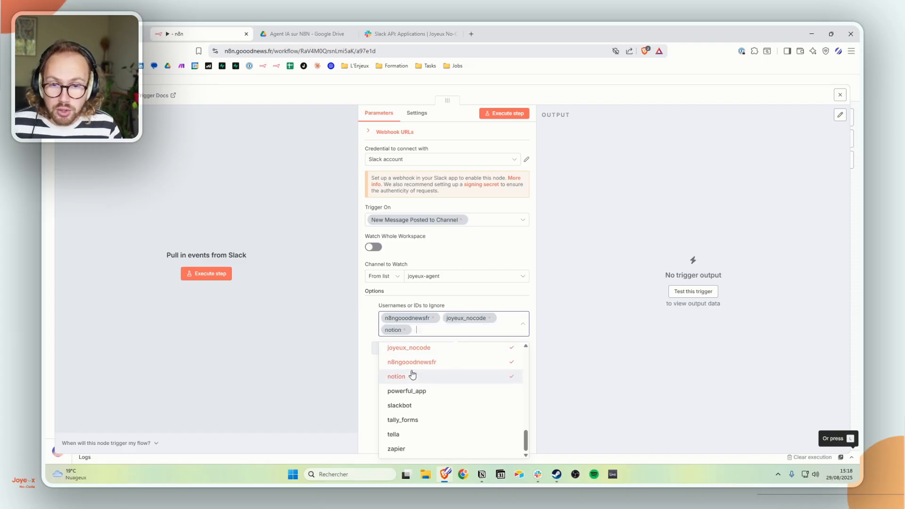
pyautogui.click(412, 375)
pyautogui.click(406, 350)
pyautogui.click(406, 349)
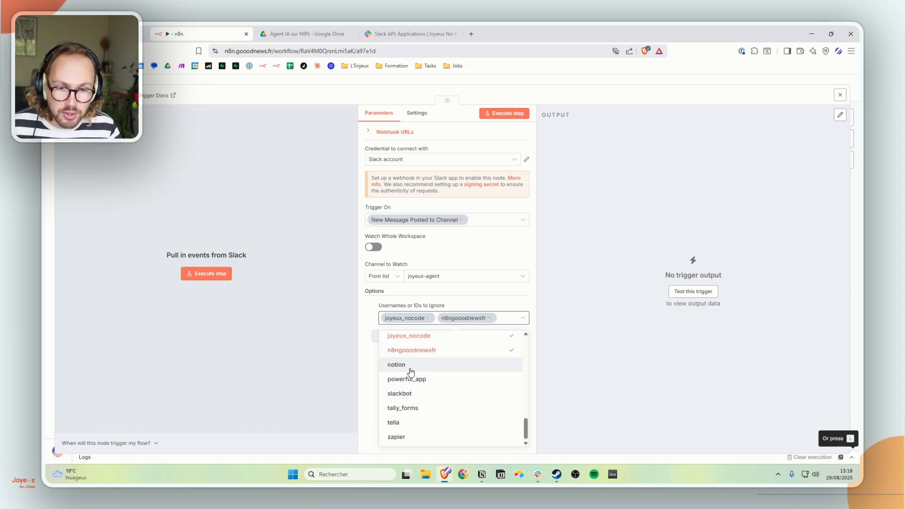
# - Add notion, powerful_app, slackbot and tally_forms to the ignored usernames and return to the canvas
pyautogui.click(412, 364)
pyautogui.click(415, 390)
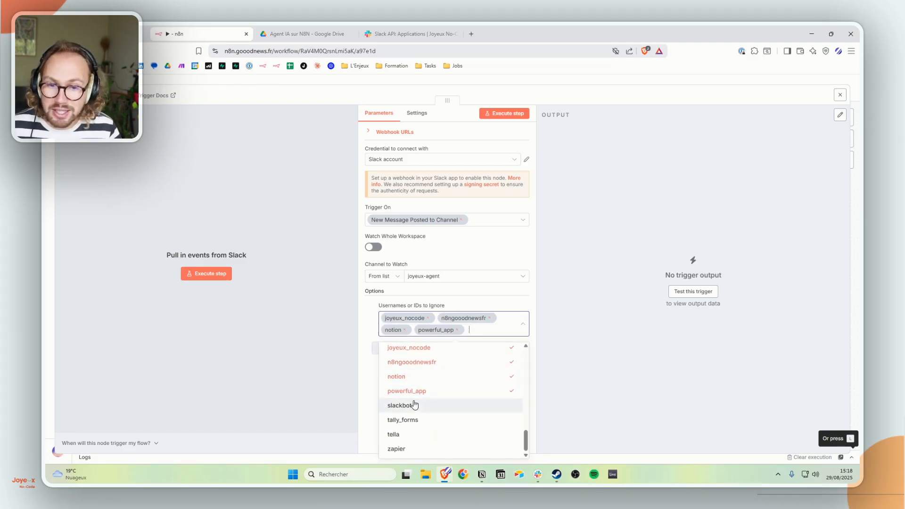
pyautogui.click(414, 405)
pyautogui.click(411, 419)
pyautogui.scroll(3, 422, 265)
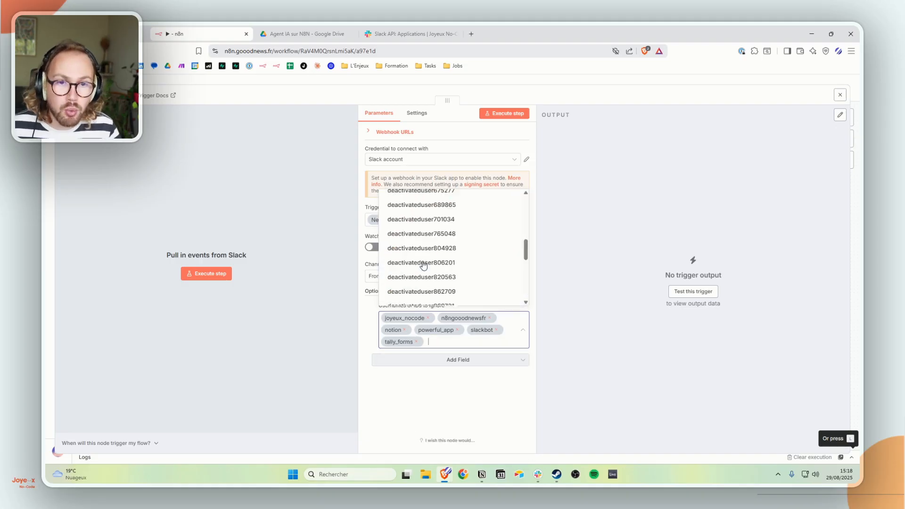
pyautogui.scroll(5, 423, 265)
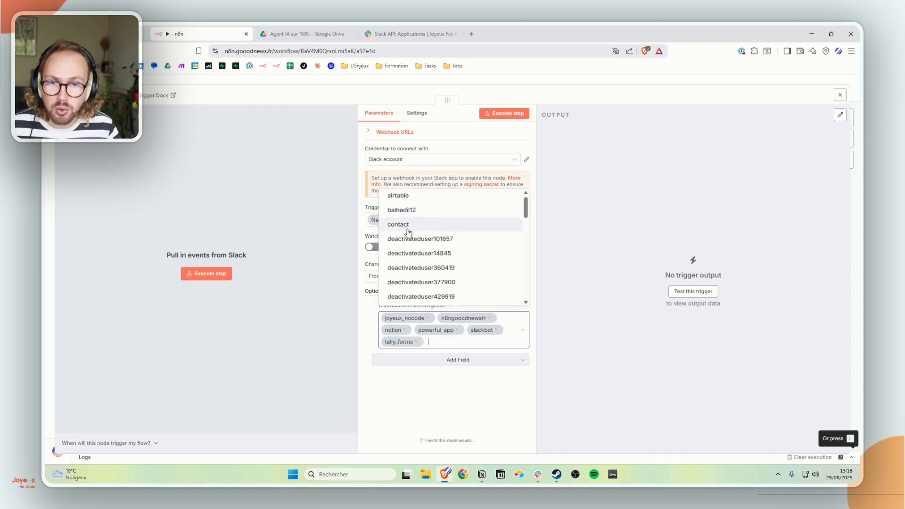
pyautogui.scroll(-10, 408, 231)
pyautogui.scroll(4, 415, 240)
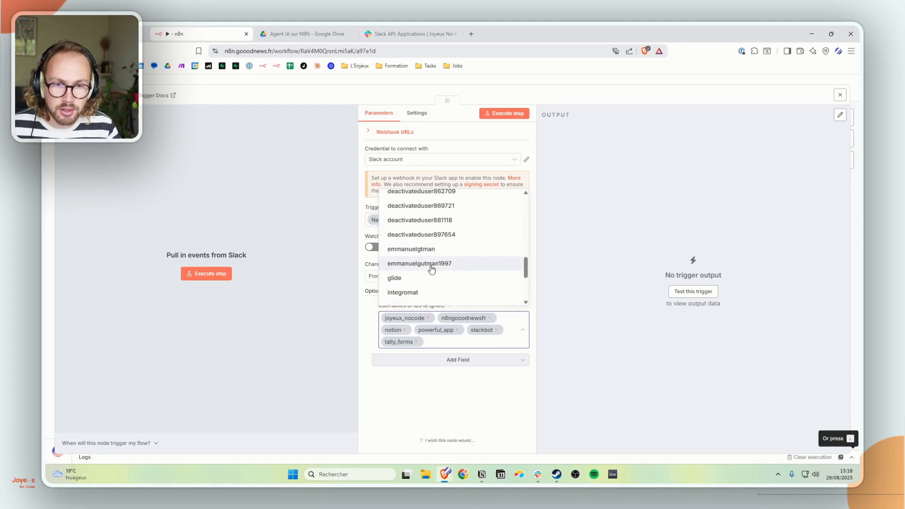
pyautogui.click(449, 404)
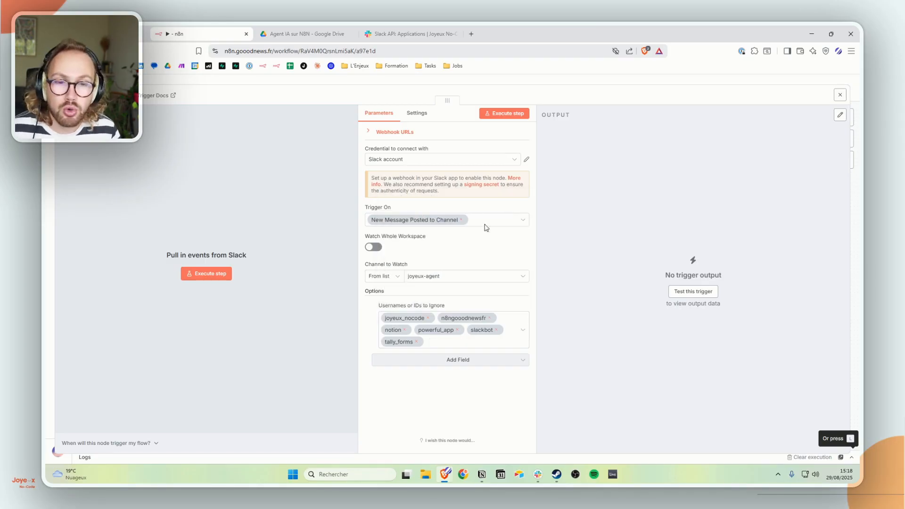
pyautogui.click(539, 84)
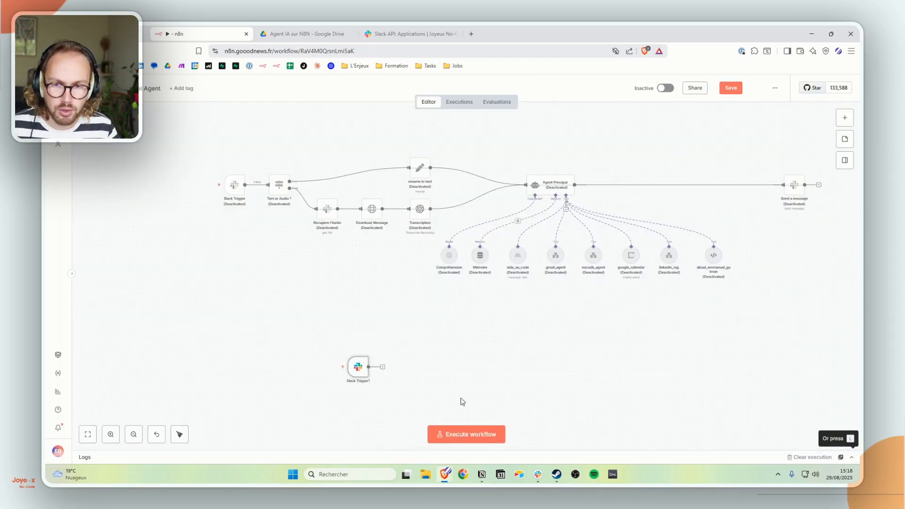
# - Examine the ignored usernames configured in the original deactivated Slack Trigger node
pyautogui.doubleClick(233, 184)
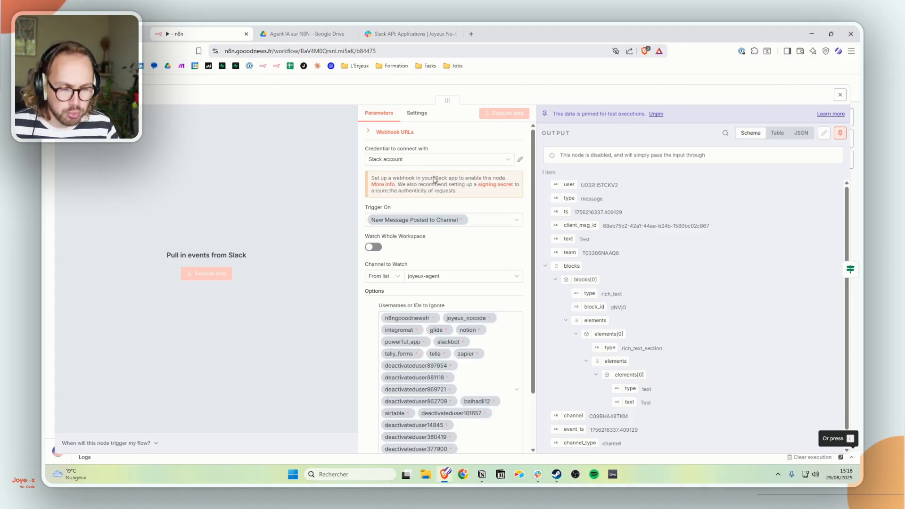
pyautogui.scroll(-1, 450, 229)
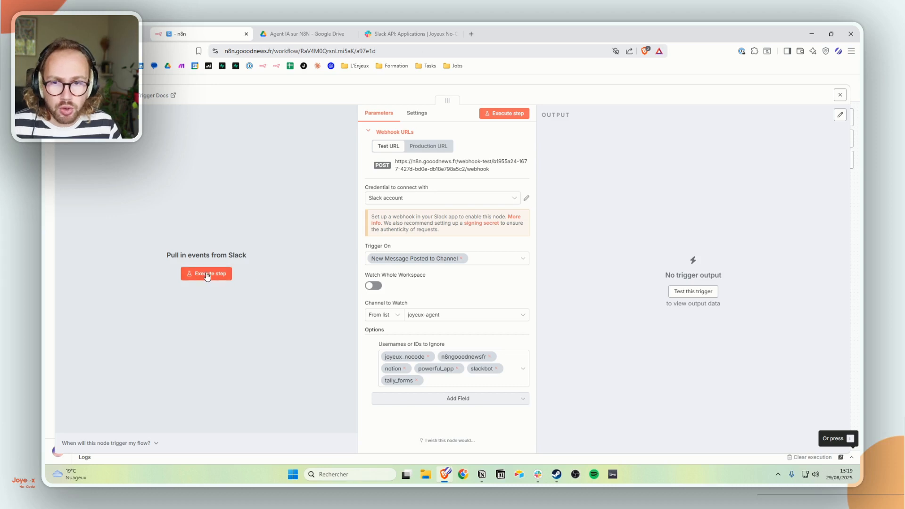
# - Execute the new Slack trigger and send the test message "Hello tu m'entends ?" to the joyeux-agent channel in Slack
pyautogui.click(207, 276)
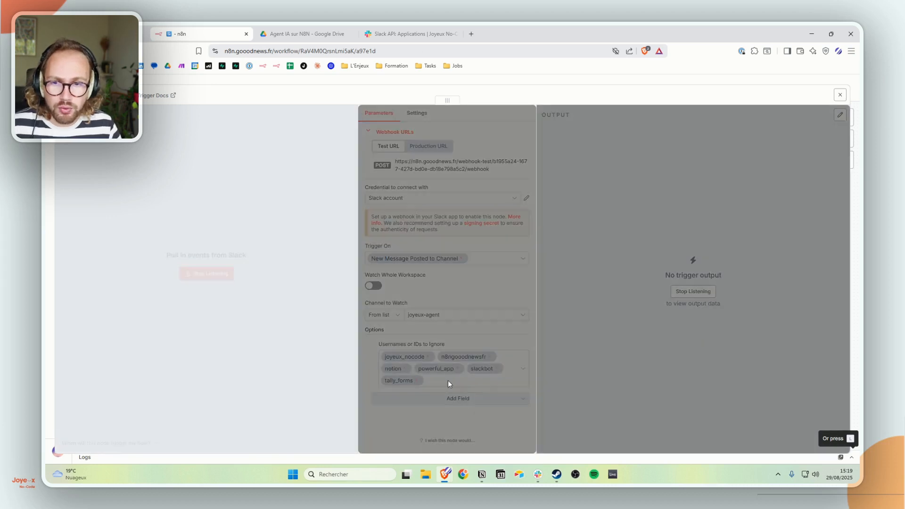
pyautogui.click(537, 473)
pyautogui.click(306, 426)
pyautogui.write('H')
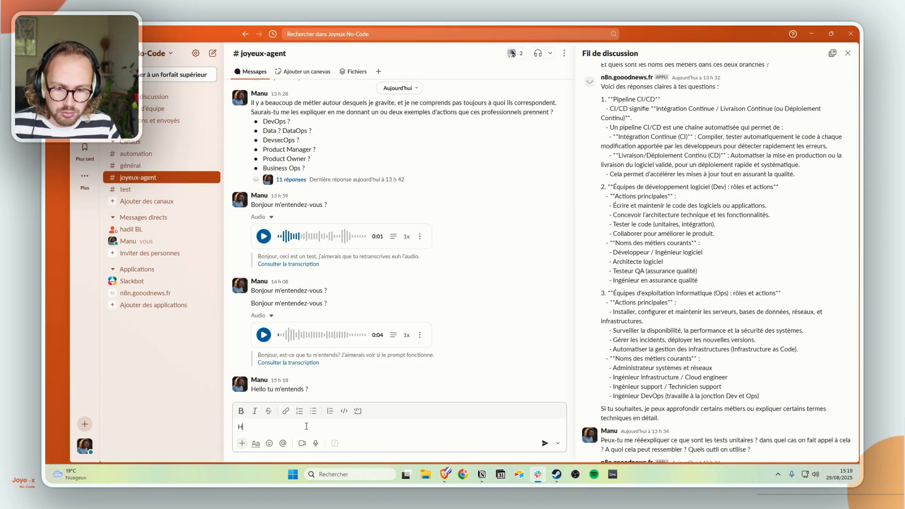
pyautogui.write("ello tu m'entends")
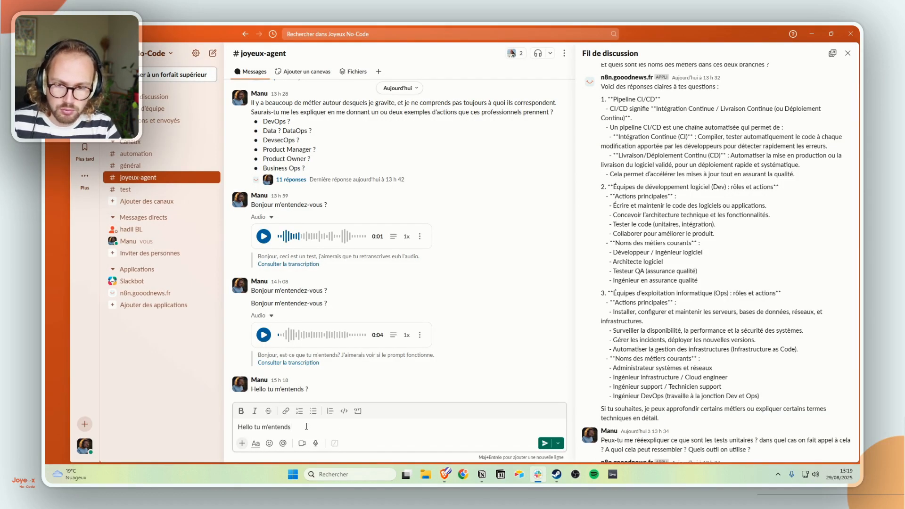
pyautogui.write(' ?')
pyautogui.press('Return')
pyautogui.hotkey('alt', 'Tab')
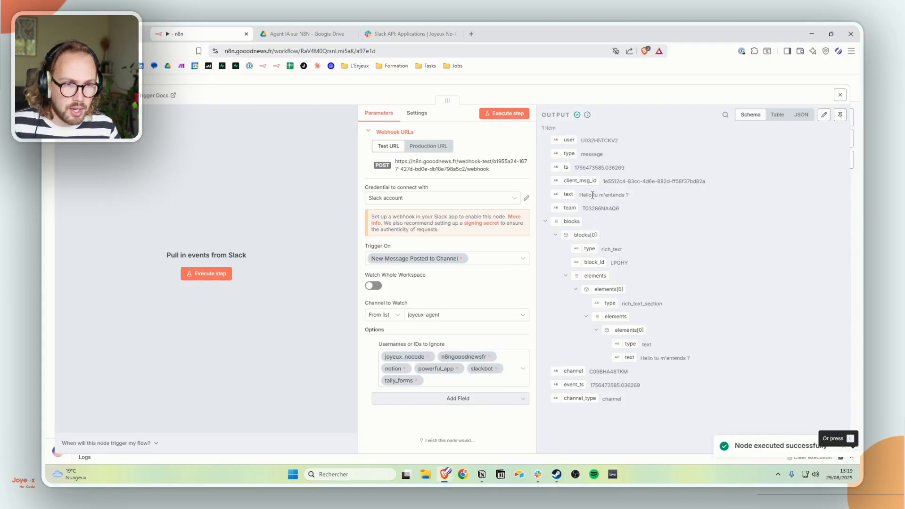
# - Check the message text in the new Slack trigger's output and return to the canvas
pyautogui.moveTo(581, 195); pyautogui.dragTo(648, 199)
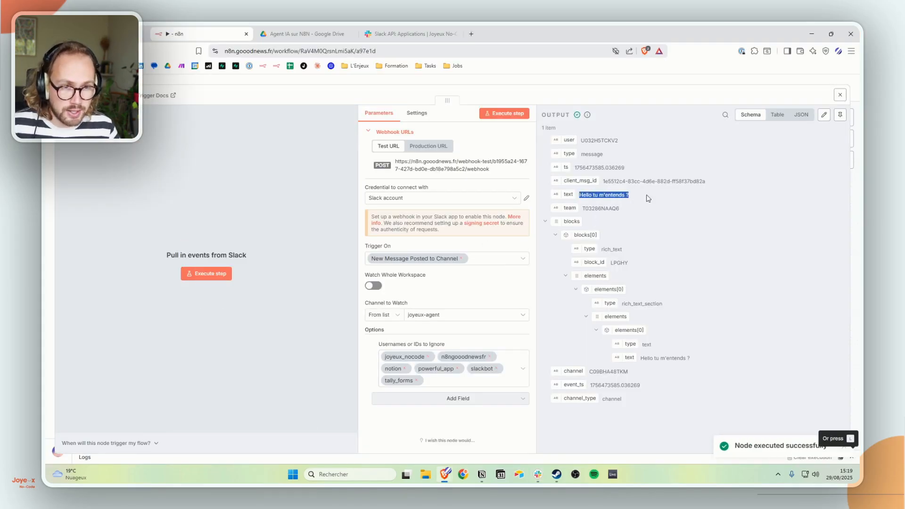
pyautogui.click(658, 219)
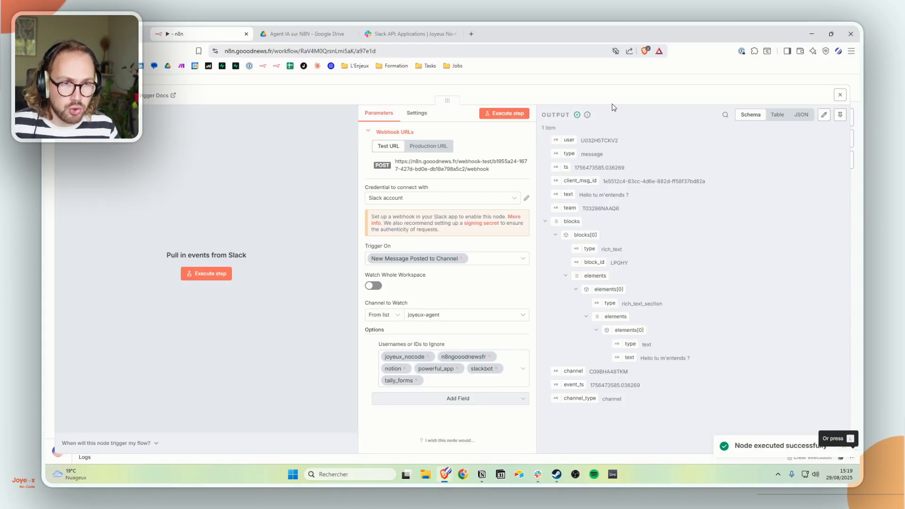
pyautogui.click(757, 82)
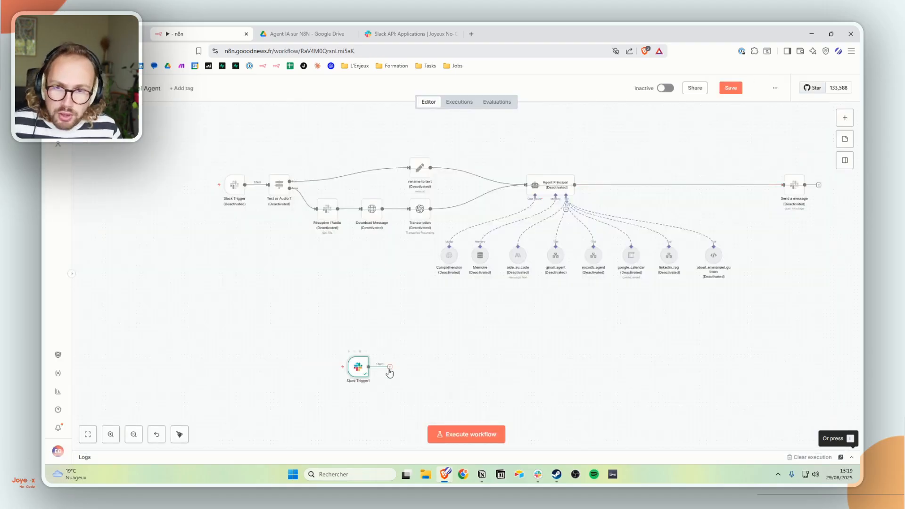
# - Add an AI Agent node after the new Slack trigger
pyautogui.click(390, 368)
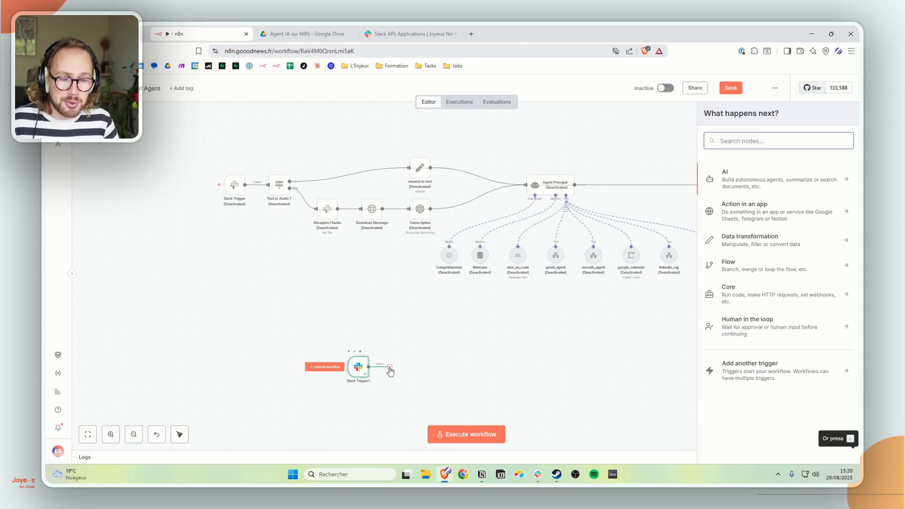
pyautogui.write('Agnt')
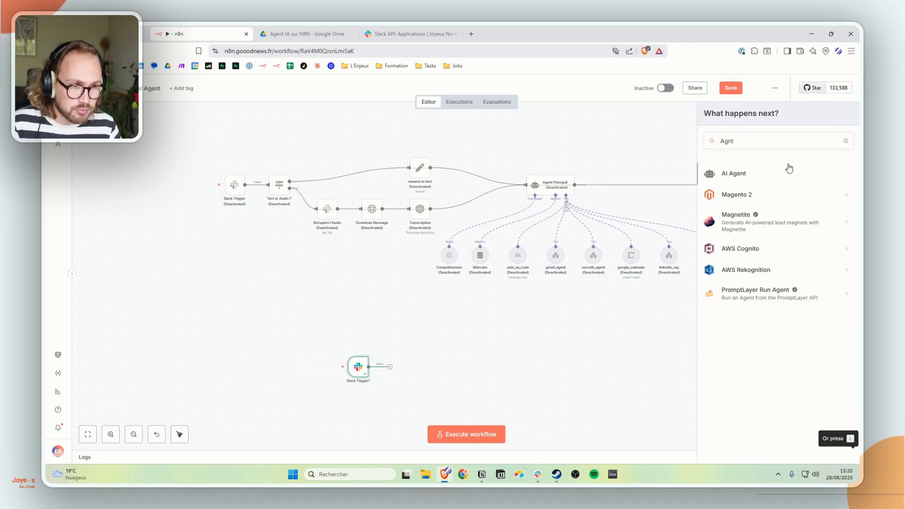
pyautogui.click(789, 170)
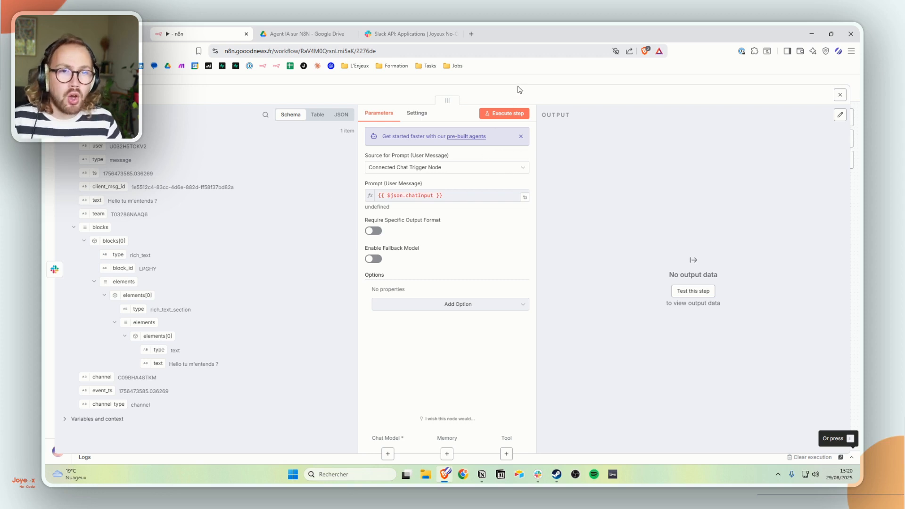
# - Examine the AI Agent's prompt source options and search the node library for chat nodes
pyautogui.click(400, 168)
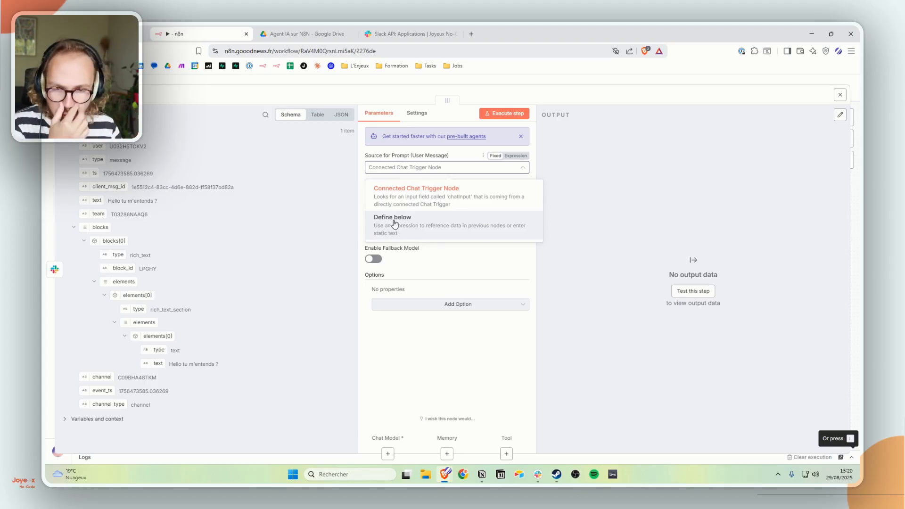
pyautogui.click(403, 170)
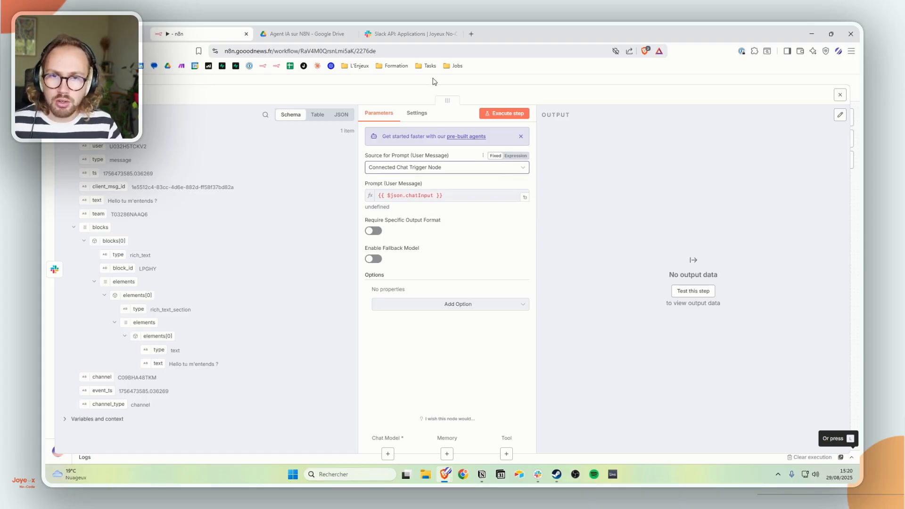
pyautogui.click(840, 94)
pyautogui.click(843, 120)
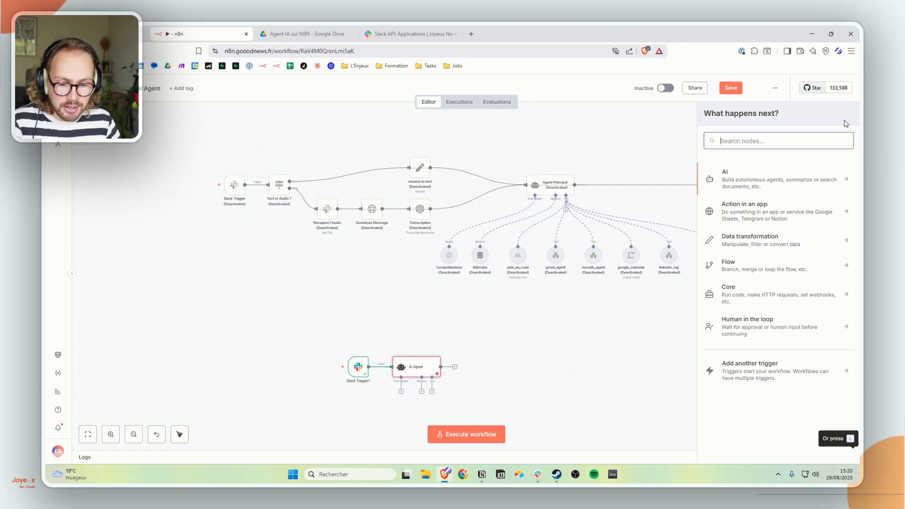
pyautogui.write('Chat')
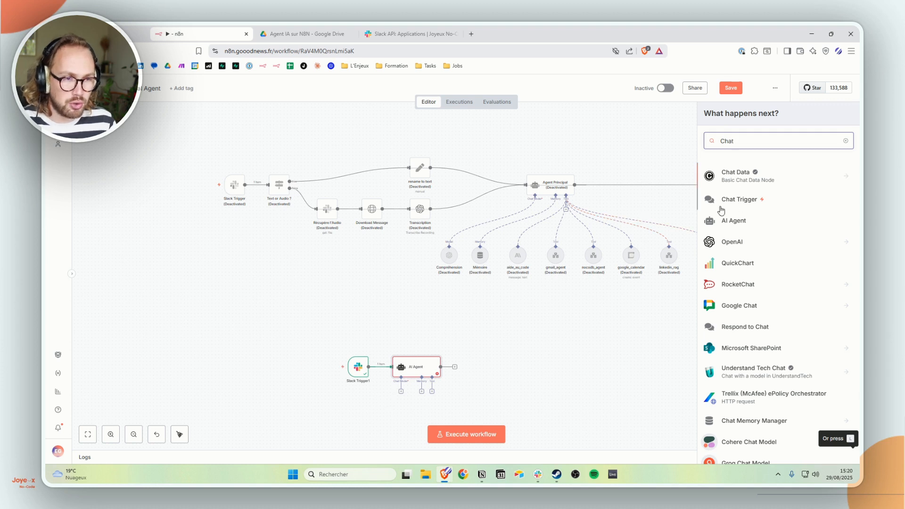
# - Set the AI Agent's prompt source to Define below, map the Slack trigger's text field into the user prompt, and return to the canvas
pyautogui.doubleClick(396, 360)
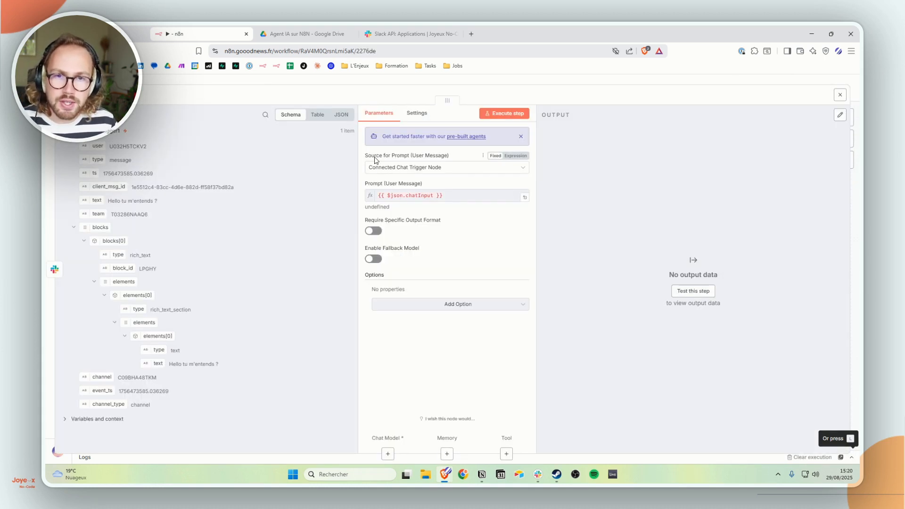
pyautogui.click(403, 173)
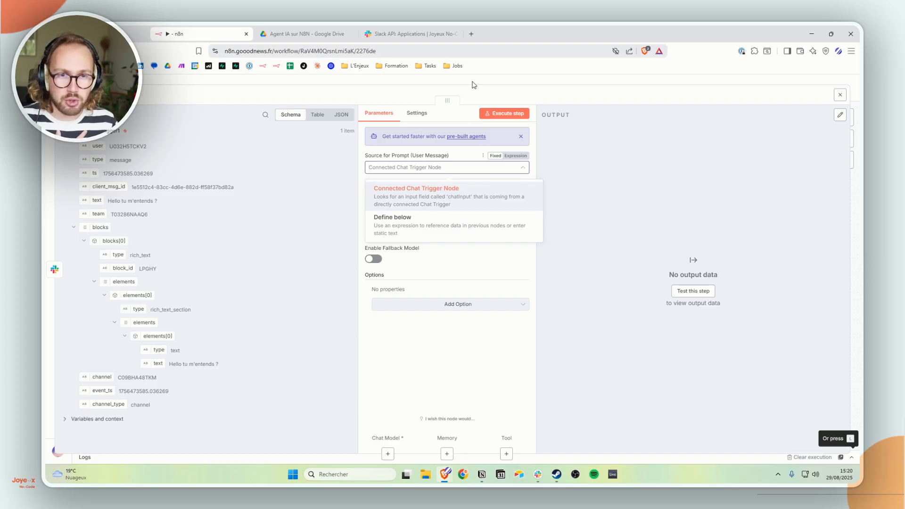
pyautogui.click(423, 229)
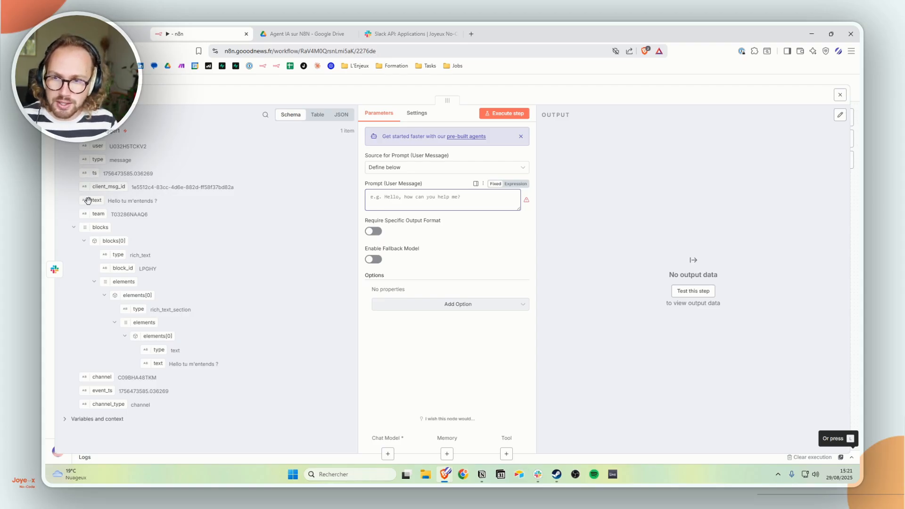
pyautogui.moveTo(91, 201); pyautogui.dragTo(390, 195)
pyautogui.click(599, 226)
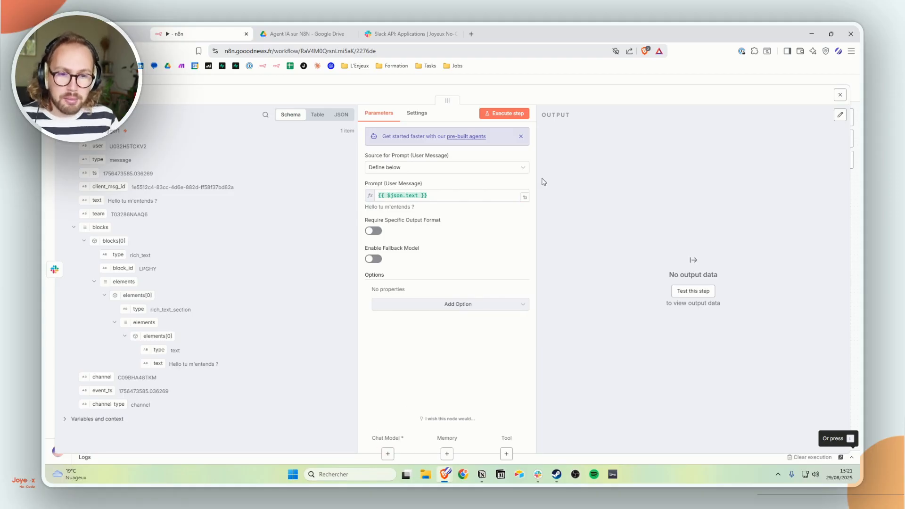
pyautogui.click(546, 85)
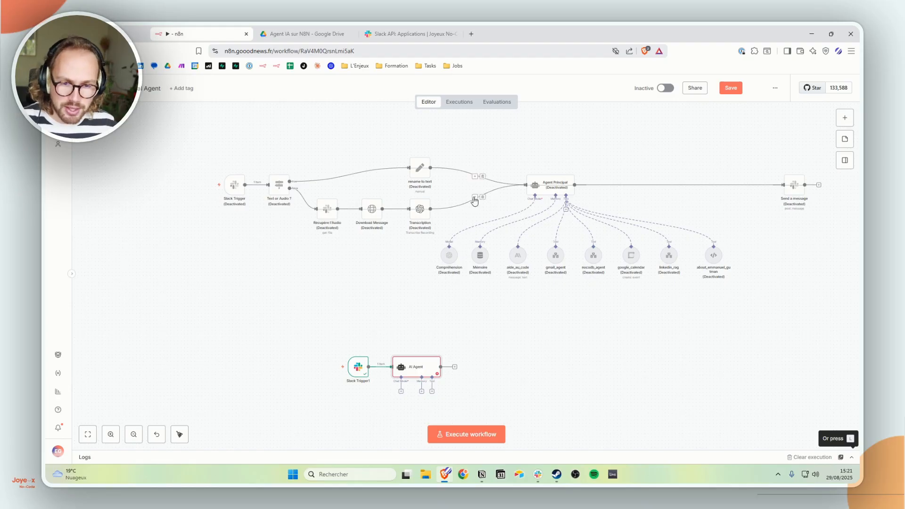
# - Remove the AI Agent node from the workflow
pyautogui.moveTo(429, 361); pyautogui.dragTo(604, 368)
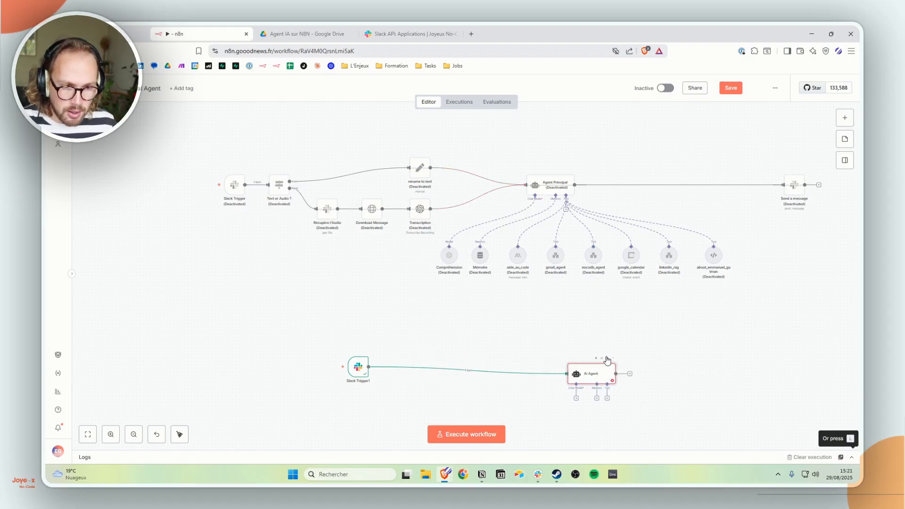
pyautogui.click(607, 358)
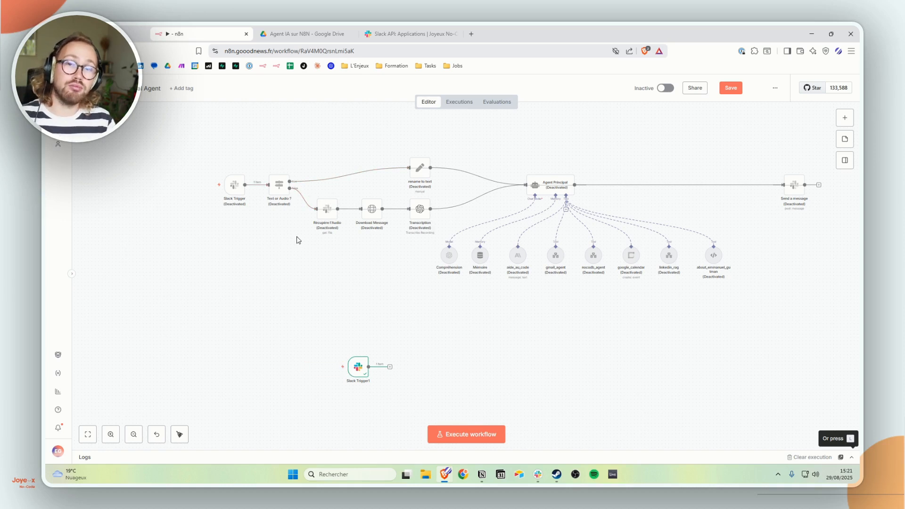
# - Add an If node after the new Slack trigger
pyautogui.moveTo(294, 236); pyautogui.dragTo(444, 204)
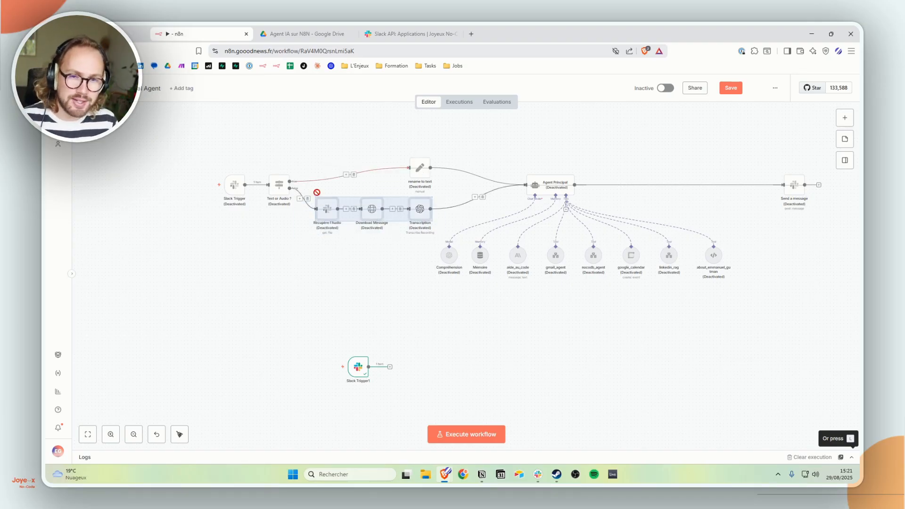
pyautogui.scroll(3, 384, 209)
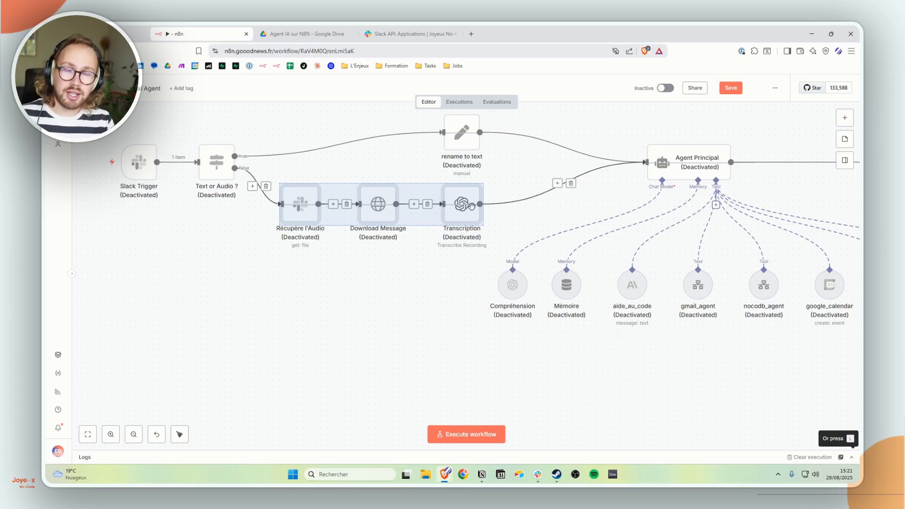
pyautogui.scroll(-7, 178, 283)
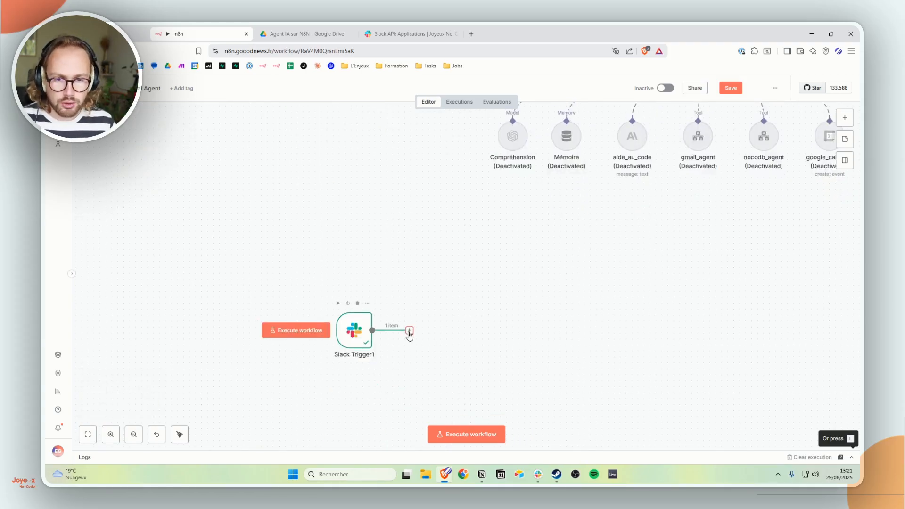
pyautogui.click(409, 331)
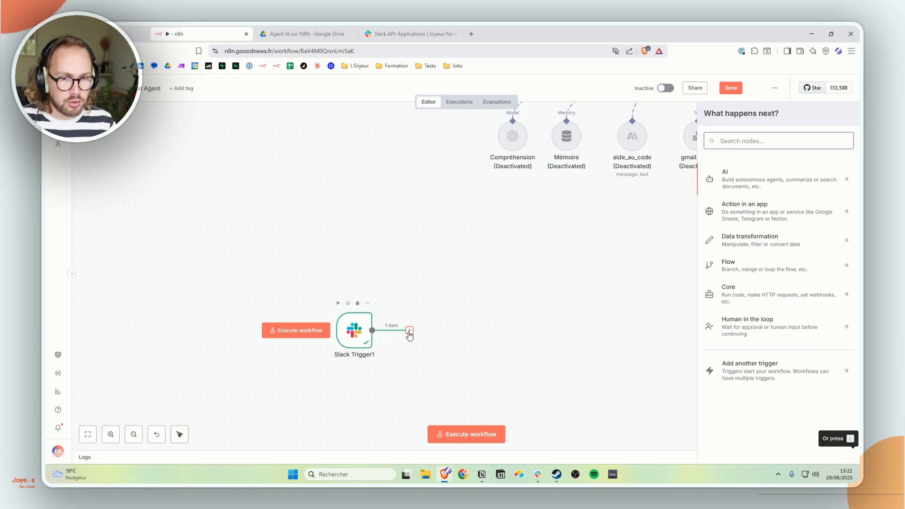
pyautogui.write('if')
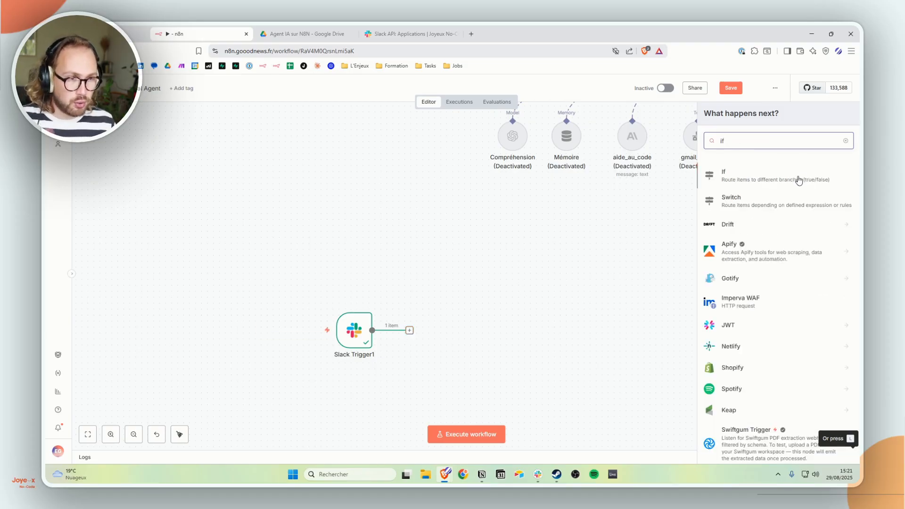
pyautogui.click(775, 175)
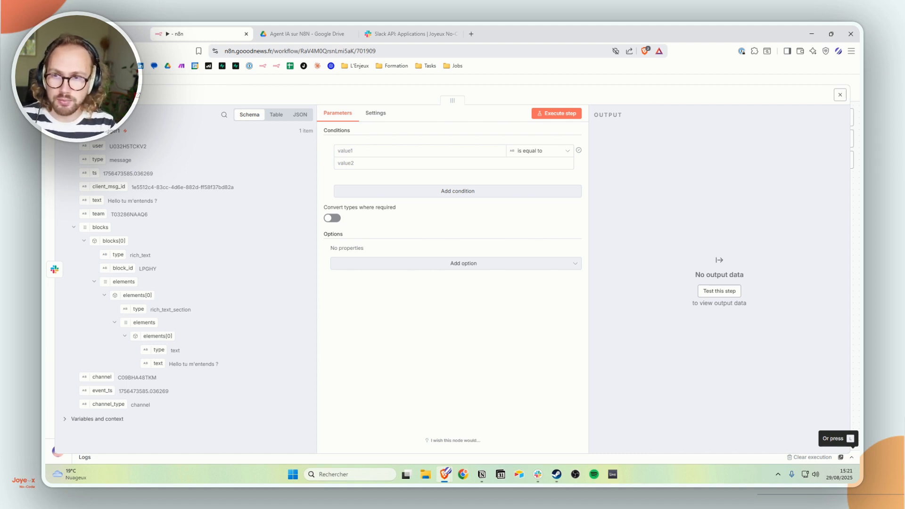
# - Set the If condition to check that the Slack message text is not empty, and rename the node Text ou Vocal
pyautogui.click(375, 149)
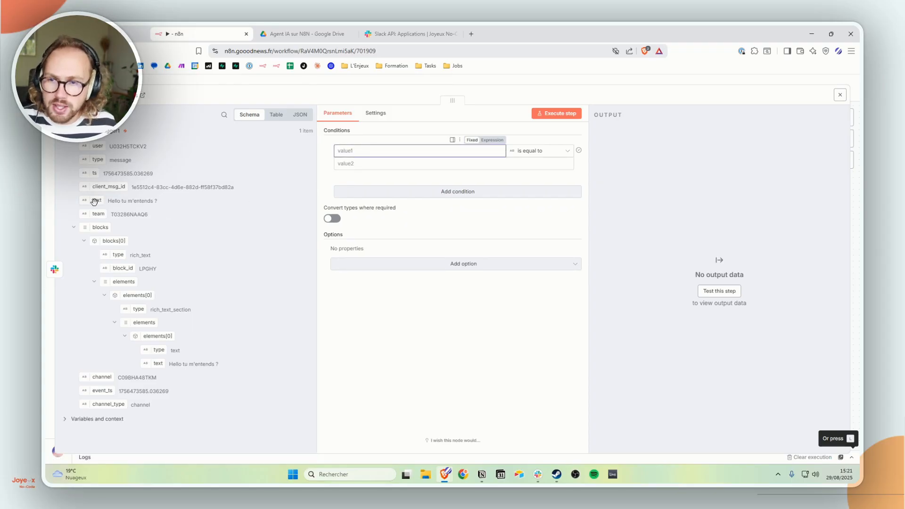
pyautogui.moveTo(94, 201); pyautogui.dragTo(406, 151)
pyautogui.click(536, 150)
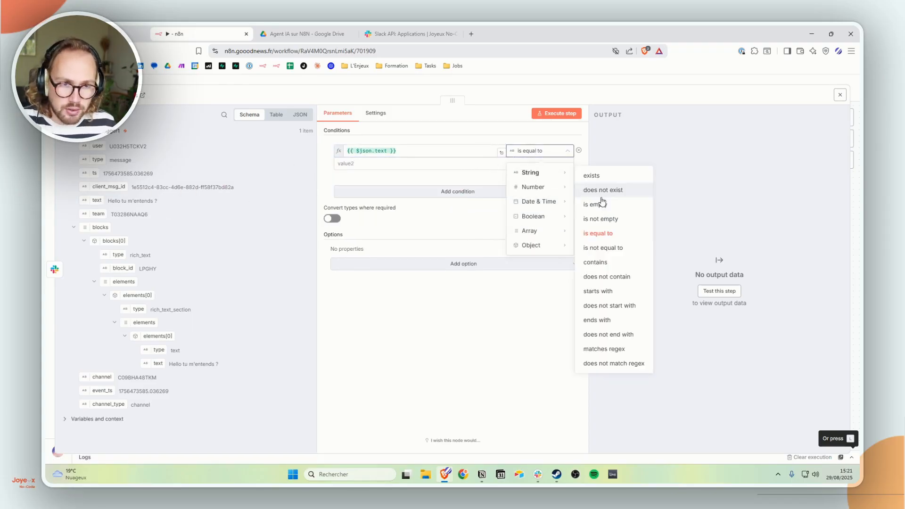
pyautogui.click(603, 219)
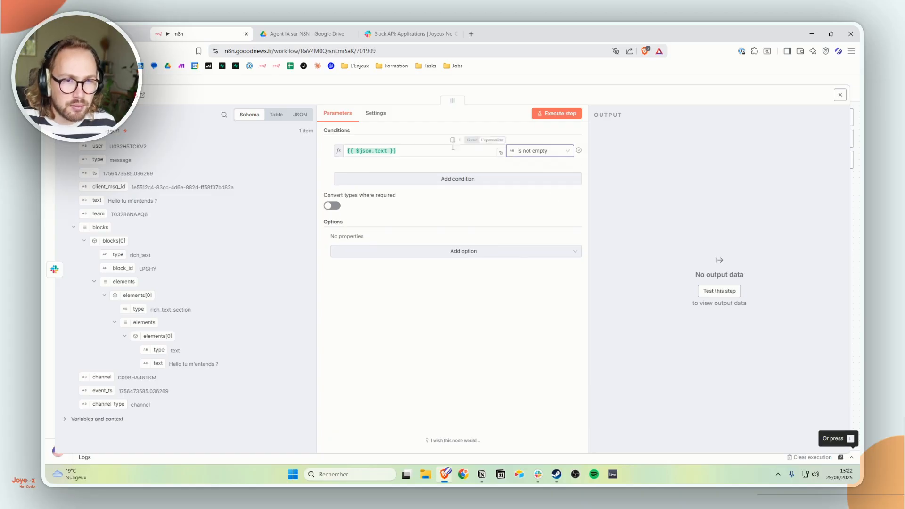
pyautogui.click(598, 81)
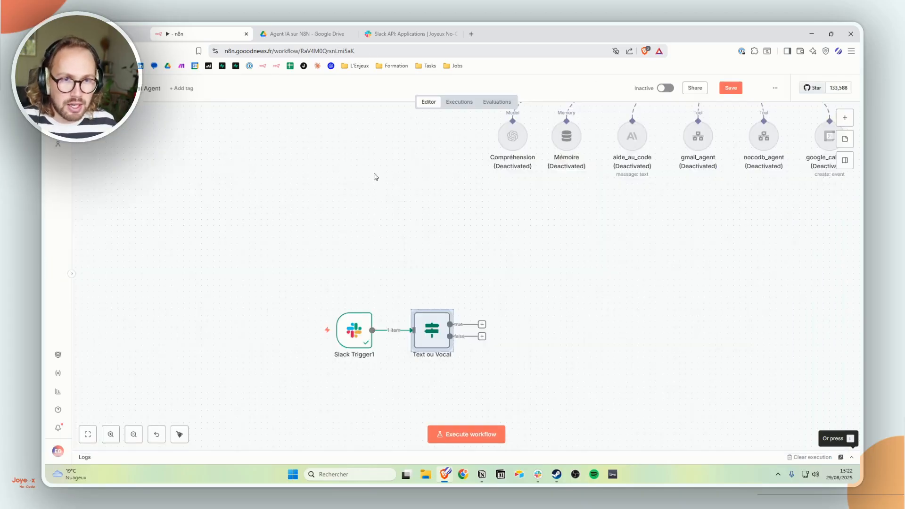
# - Execute the Text ou Vocal node with the text message received from Slack
pyautogui.scroll(5, 472, 170)
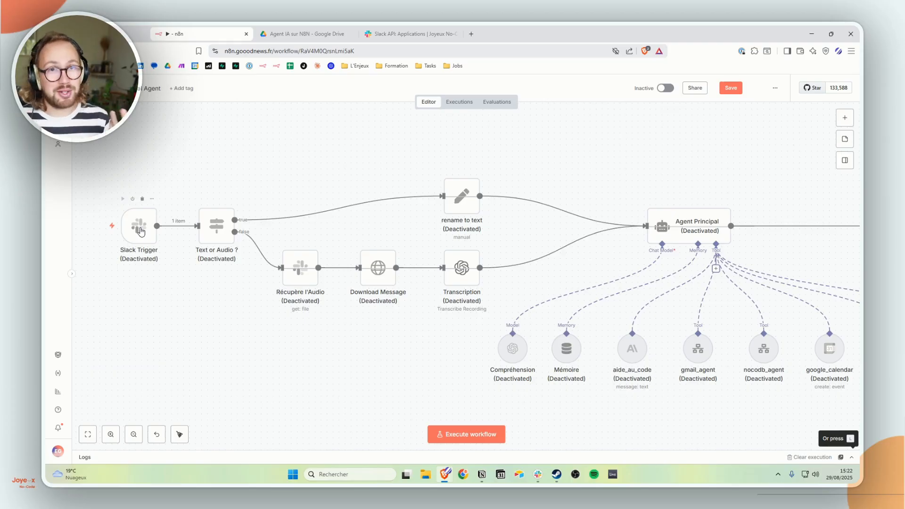
pyautogui.scroll(-5, 414, 299)
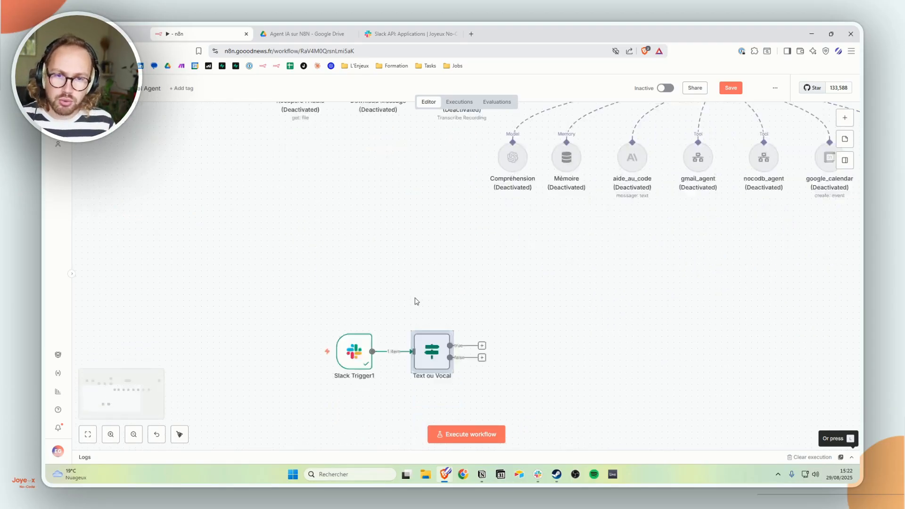
pyautogui.click(415, 281)
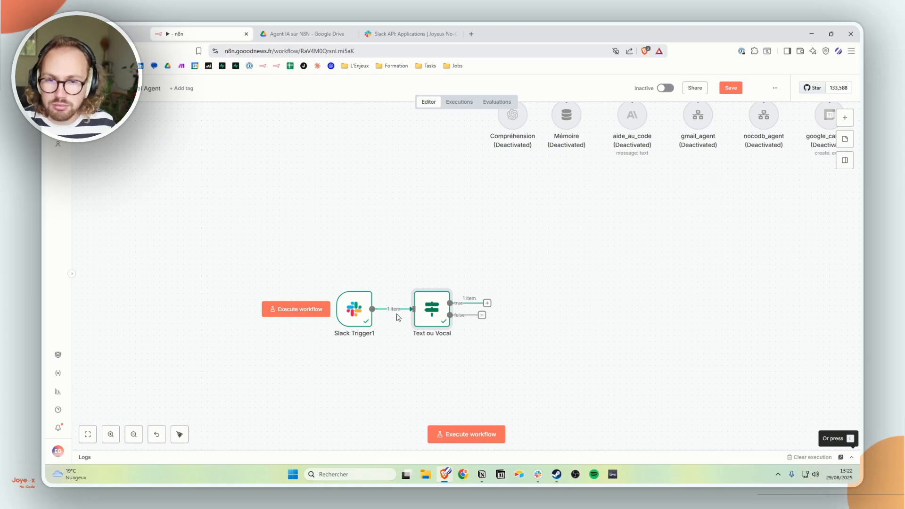
# - Execute the new Slack trigger, record and send a short voice message in Slack's joyeux-agent channel, and return to n8n
pyautogui.click(337, 281)
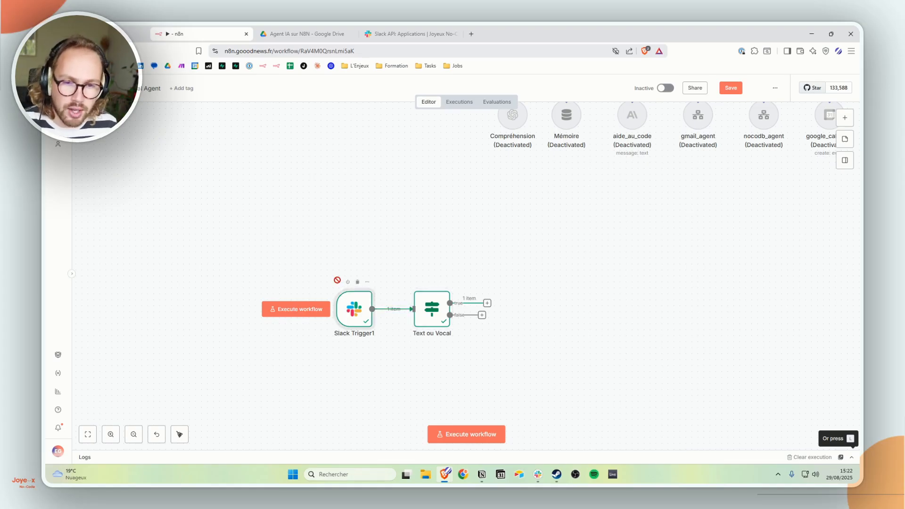
pyautogui.click(538, 475)
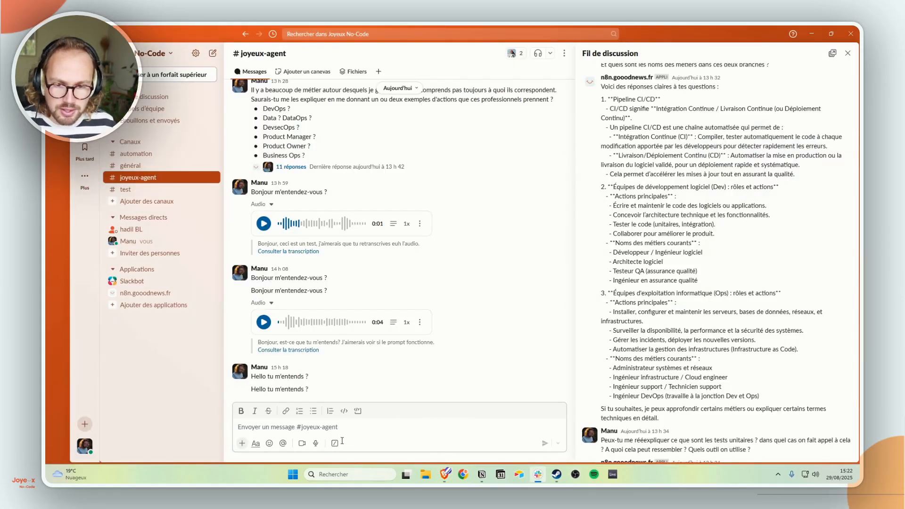
pyautogui.click(316, 443)
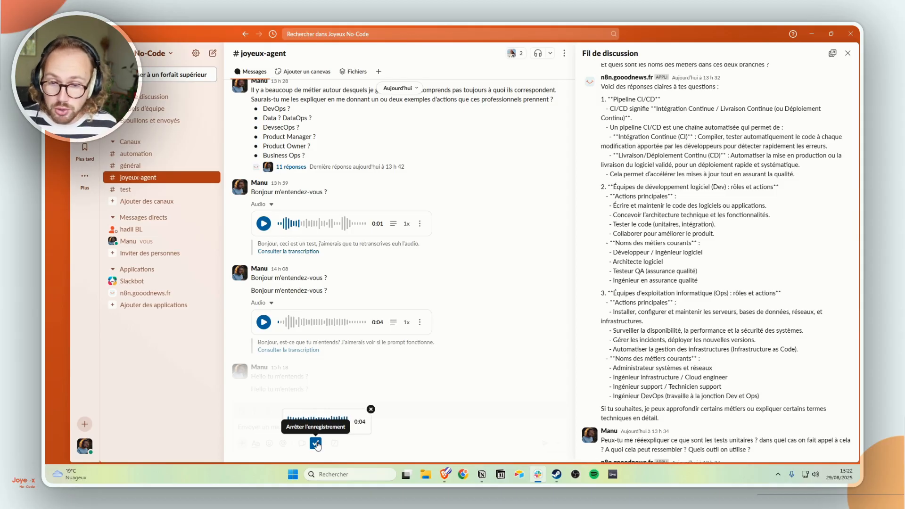
pyautogui.click(316, 444)
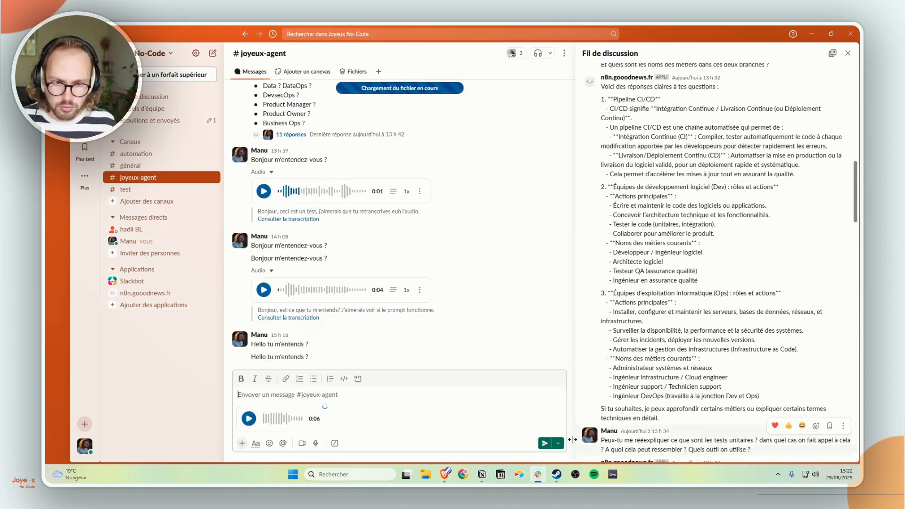
pyautogui.click(545, 443)
pyautogui.hotkey('alt', 'Tab')
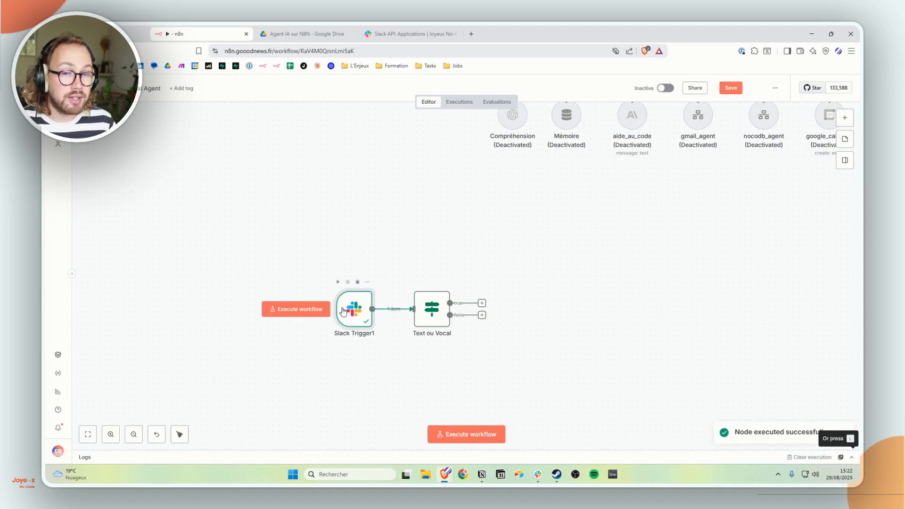
# - Check the text and file data in the Slack trigger's output, then execute the Text ou Vocal node with the voice message
pyautogui.doubleClick(342, 311)
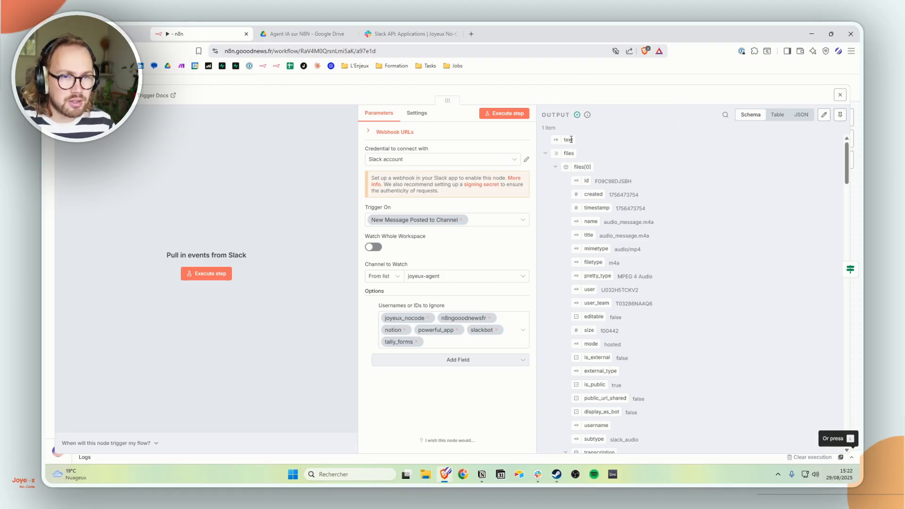
pyautogui.click(573, 82)
pyautogui.click(417, 283)
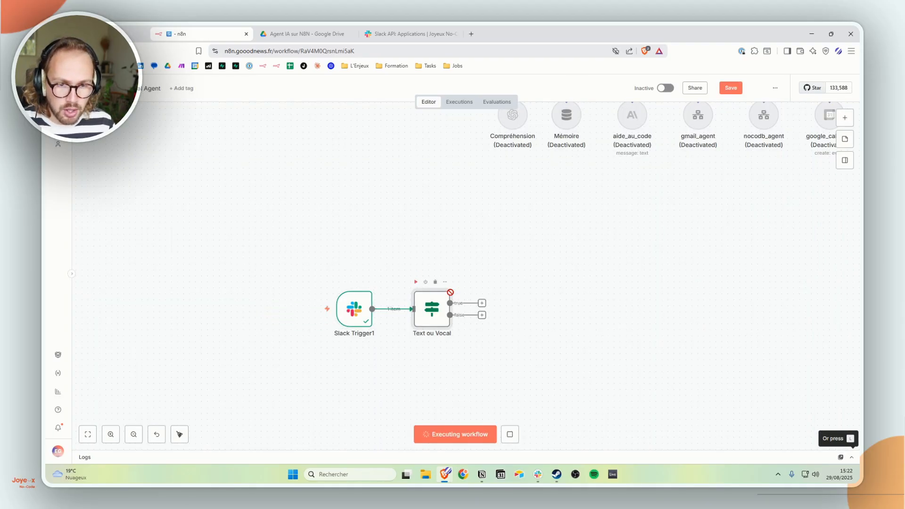
pyautogui.click(487, 315)
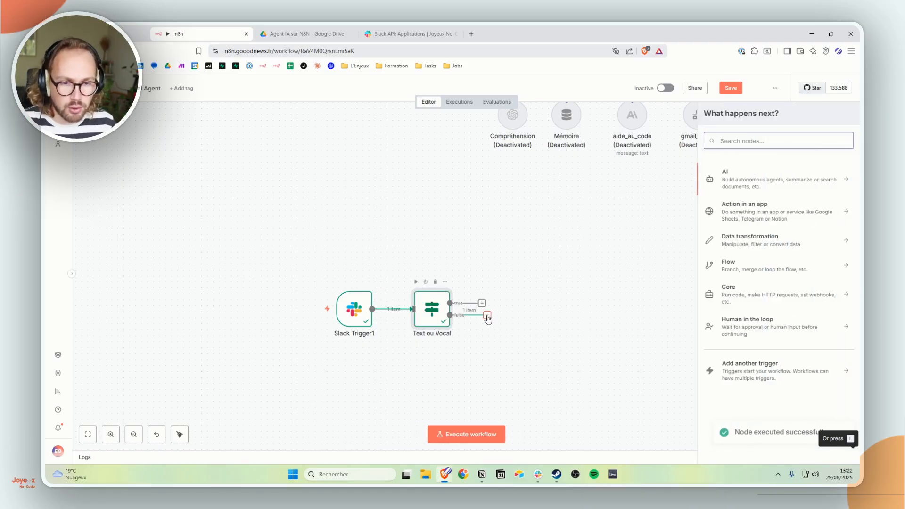
pyautogui.scroll(3, 489, 319)
pyautogui.scroll(3, 488, 319)
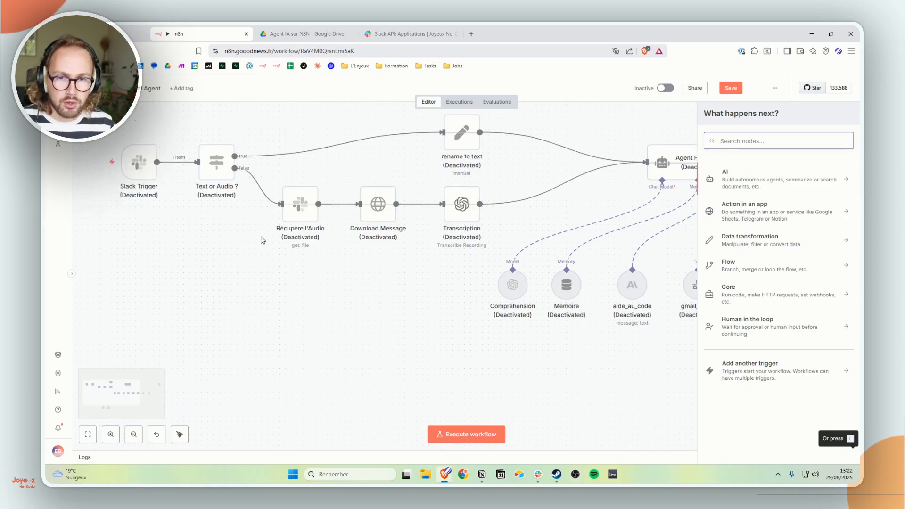
pyautogui.scroll(-5, 612, 311)
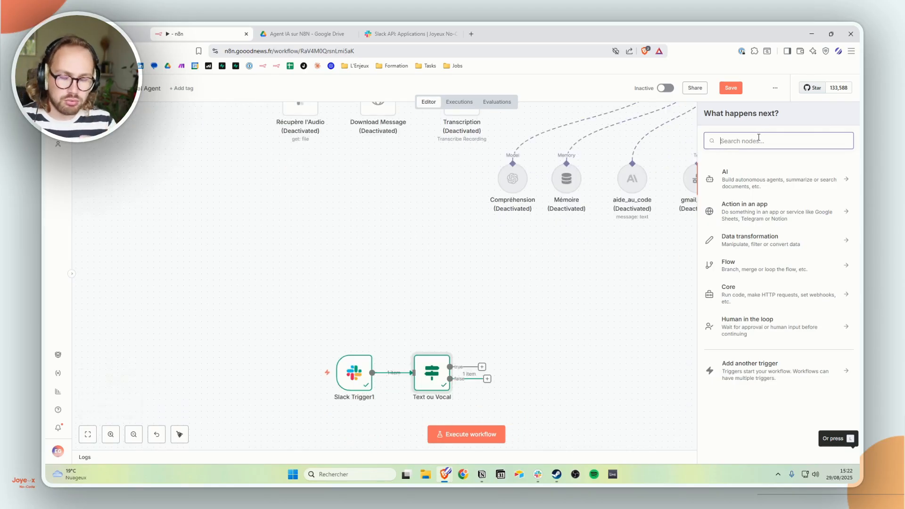
pyautogui.write('Slack')
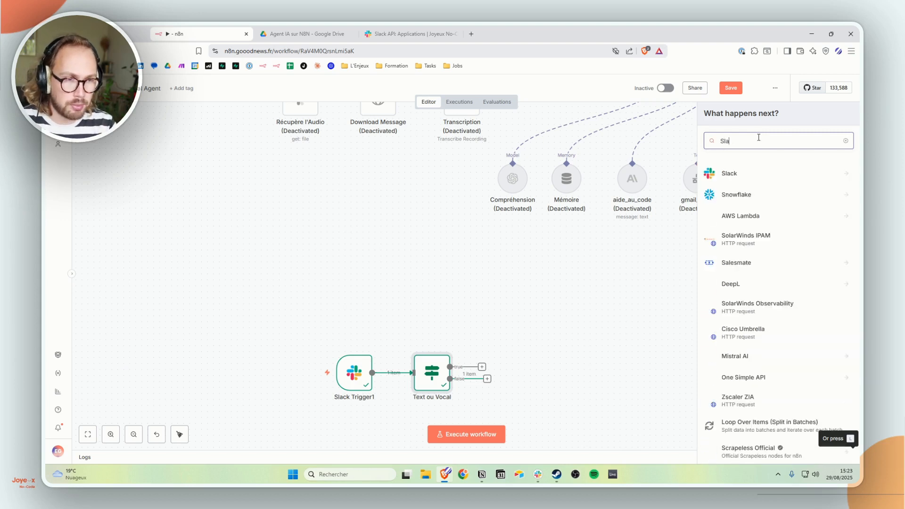
pyautogui.click(730, 173)
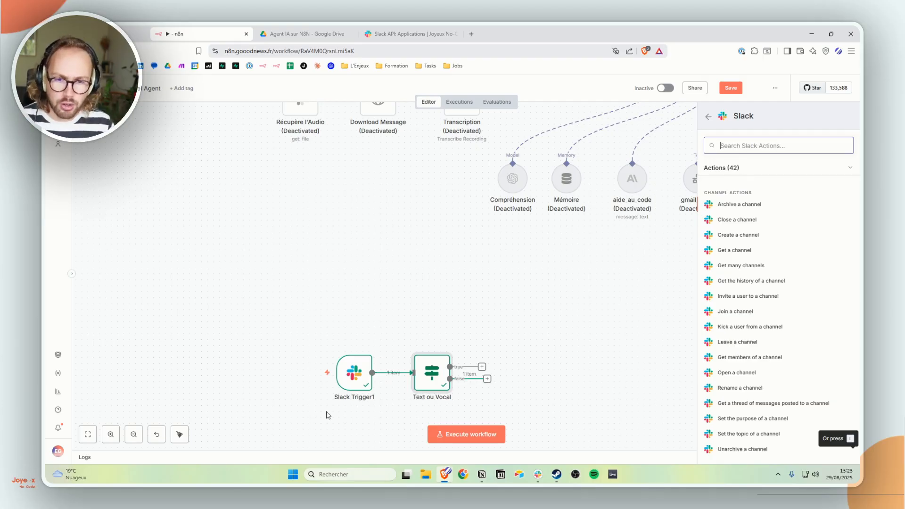
# - Examine the Slack trigger's output for the voice message's file fields, including url_private_download, and return to the workflow
pyautogui.doubleClick(354, 372)
pyautogui.scroll(-6, 729, 297)
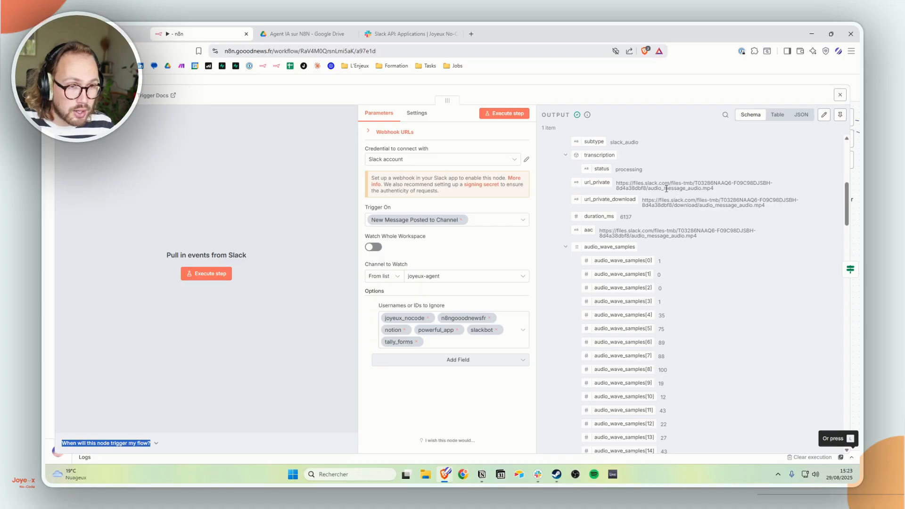
pyautogui.tripleClick(665, 201)
pyautogui.scroll(5, 664, 283)
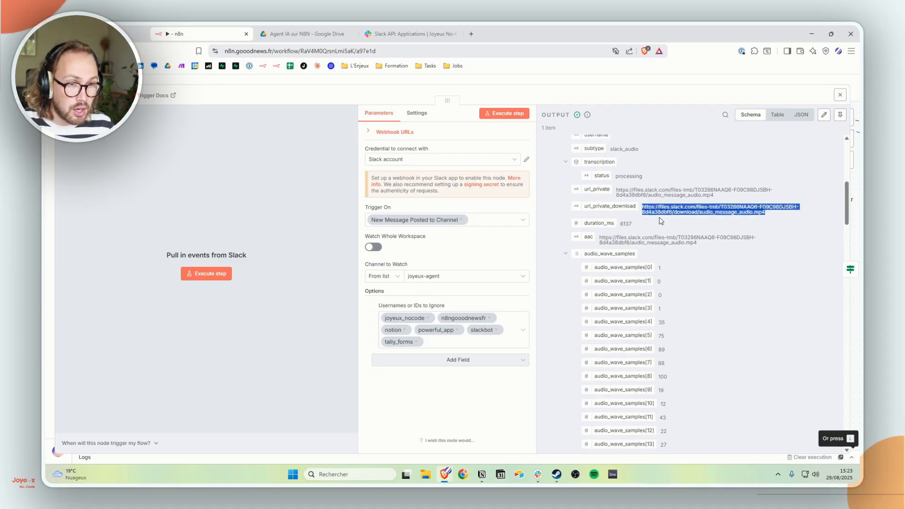
pyautogui.scroll(3, 676, 401)
pyautogui.scroll(-6, 676, 402)
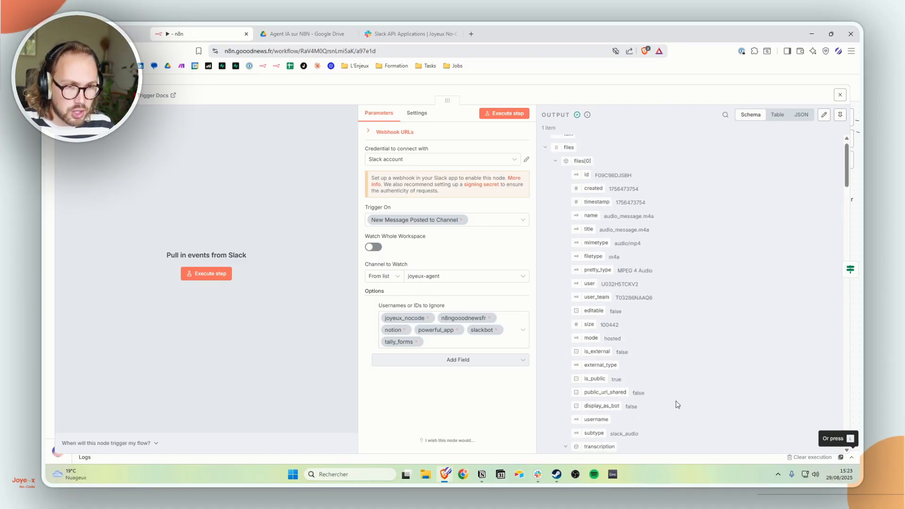
pyautogui.scroll(-2, 677, 404)
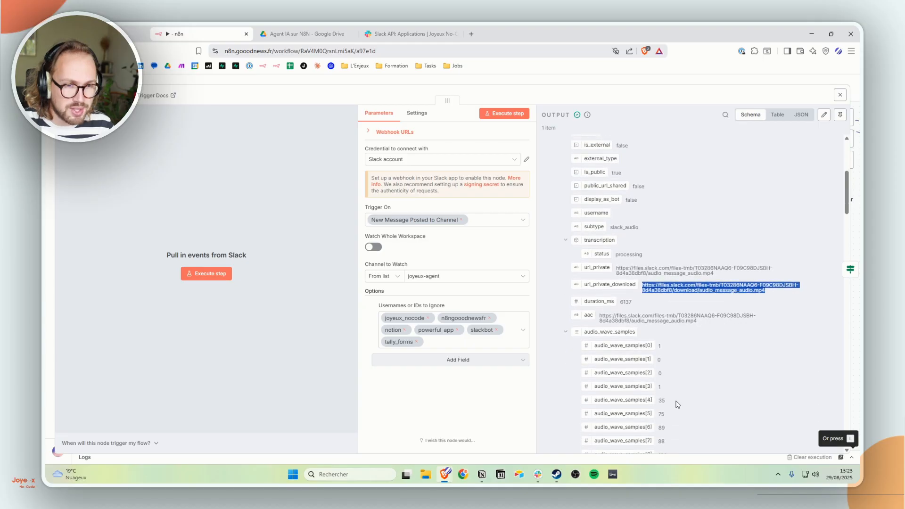
pyautogui.click(566, 240)
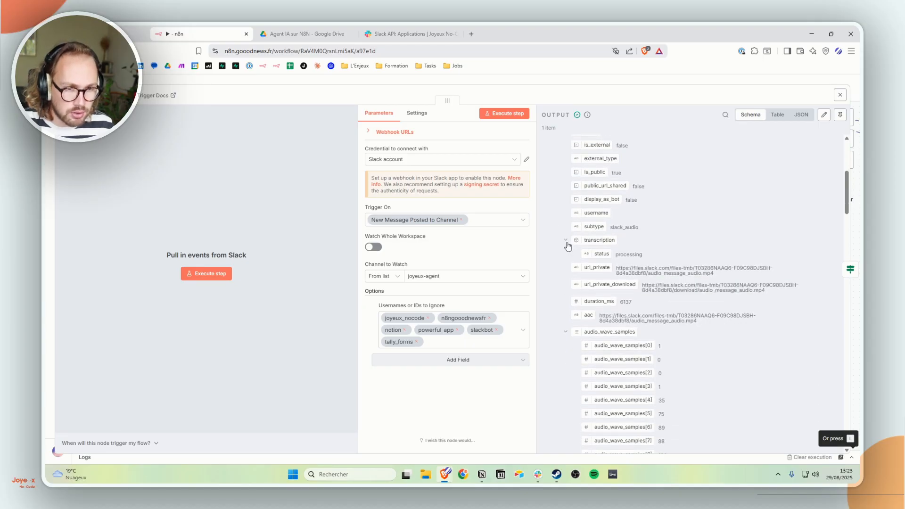
pyautogui.scroll(10, 603, 328)
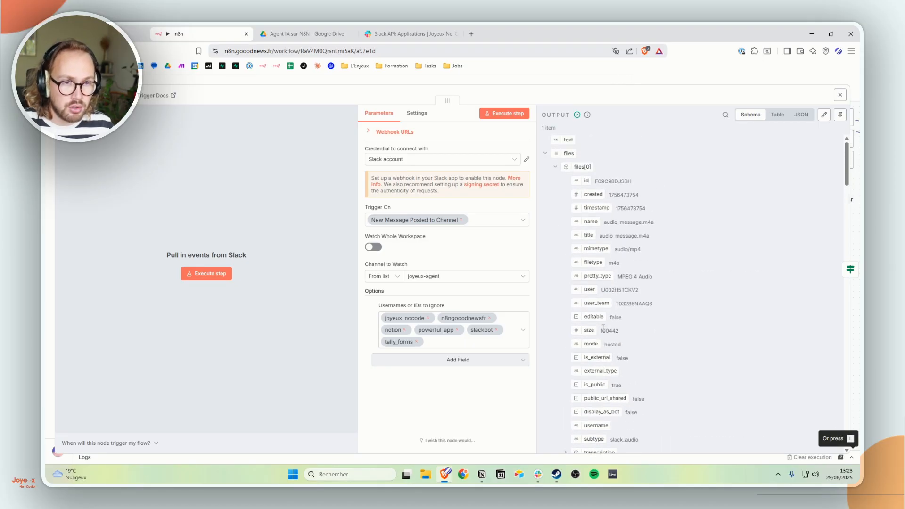
pyautogui.press('Escape')
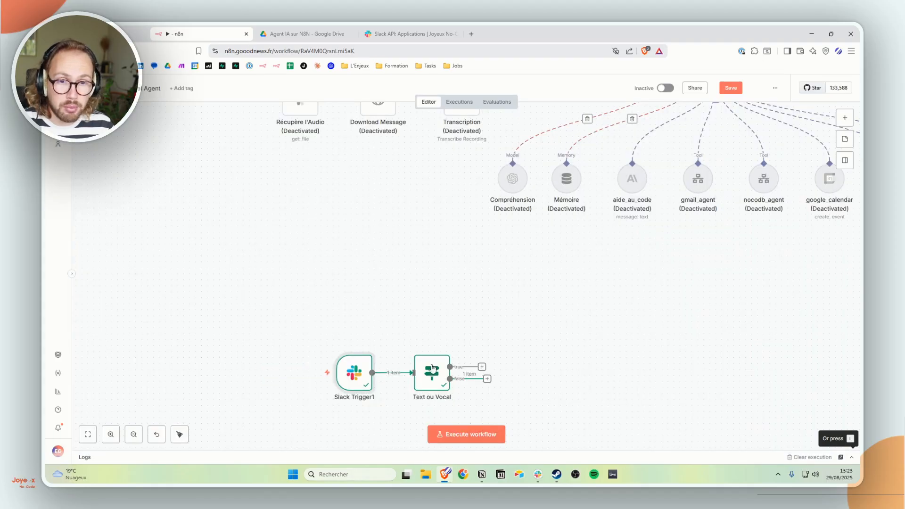
# - Add an HTTP Request node to the false branch of the Text ou Vocal node and return to the workflow
pyautogui.click(488, 378)
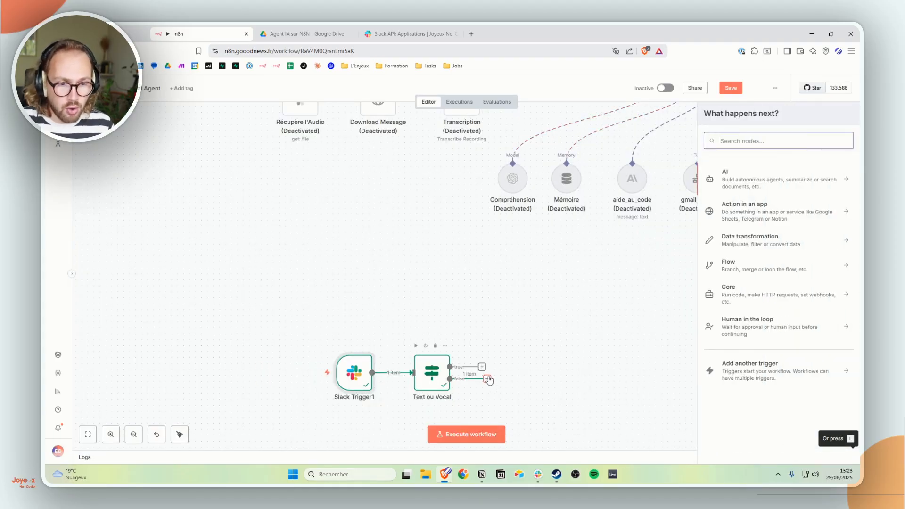
pyautogui.write('h')
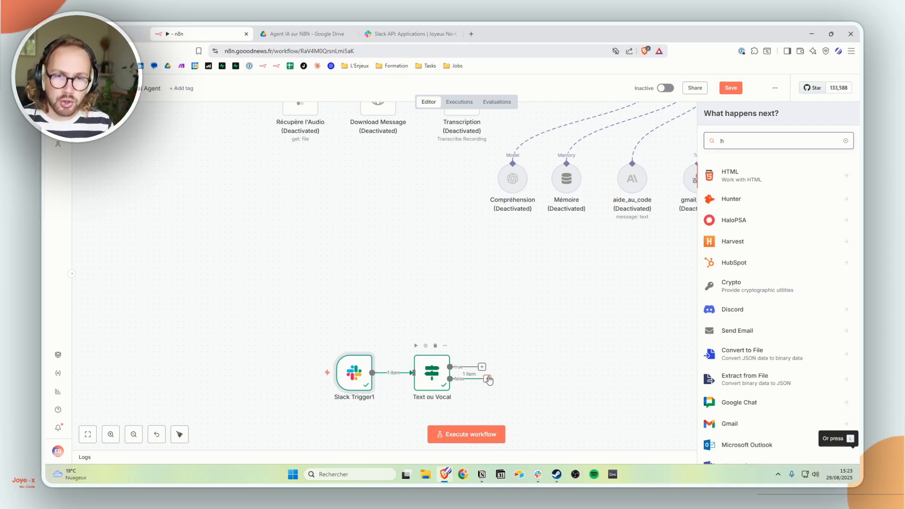
pyautogui.hscroll(3, 485, 375)
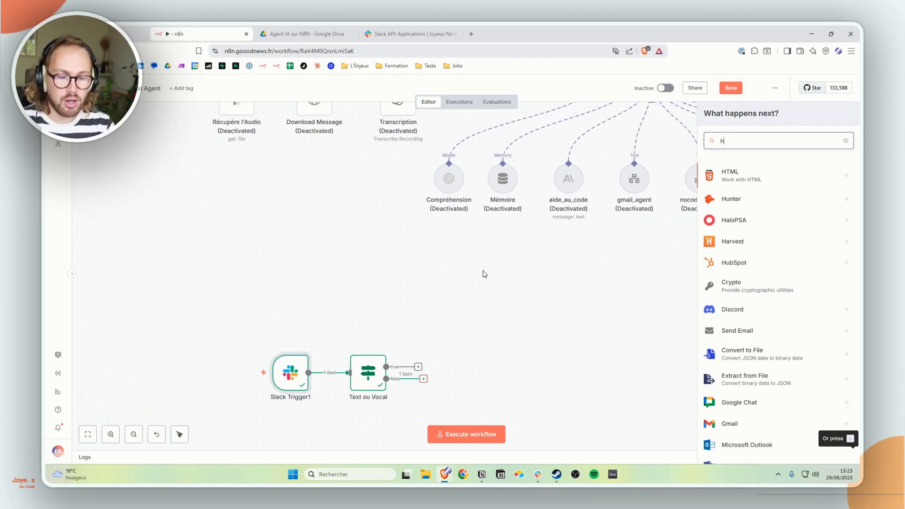
pyautogui.write('ttp')
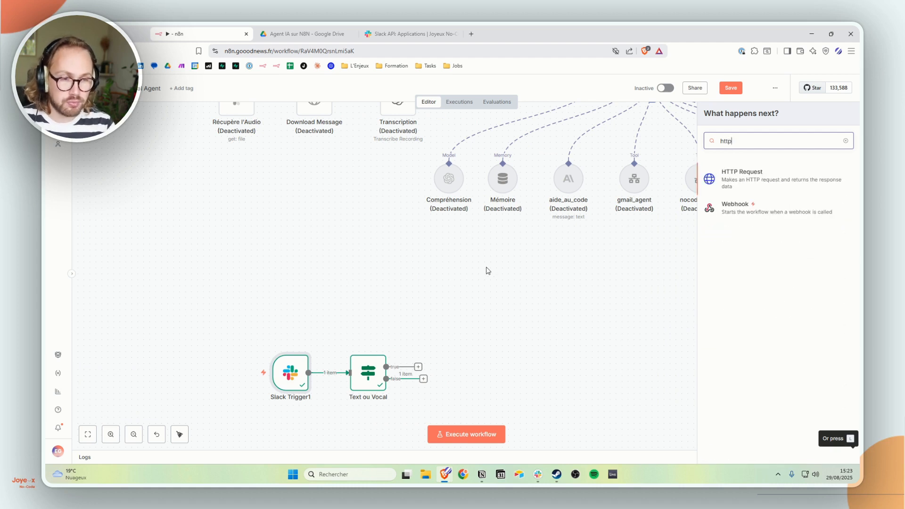
pyautogui.click(751, 178)
pyautogui.click(278, 82)
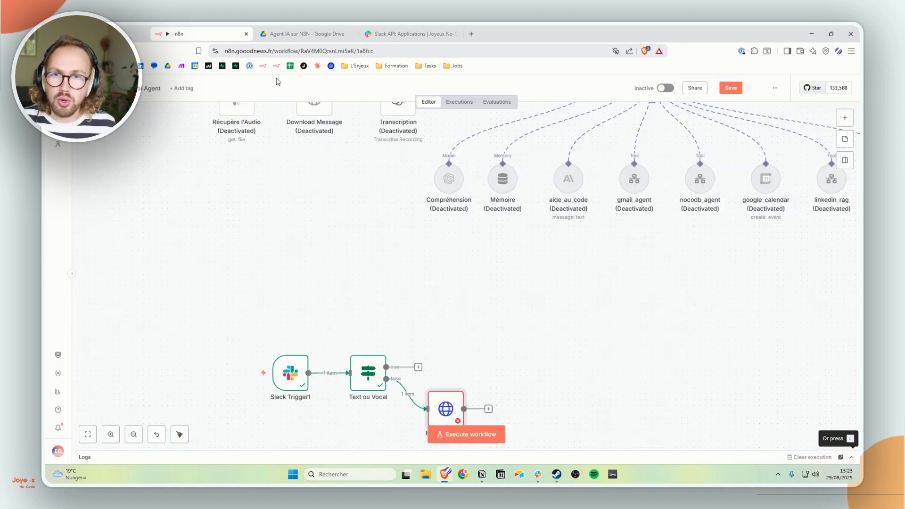
pyautogui.scroll(-3, 453, 382)
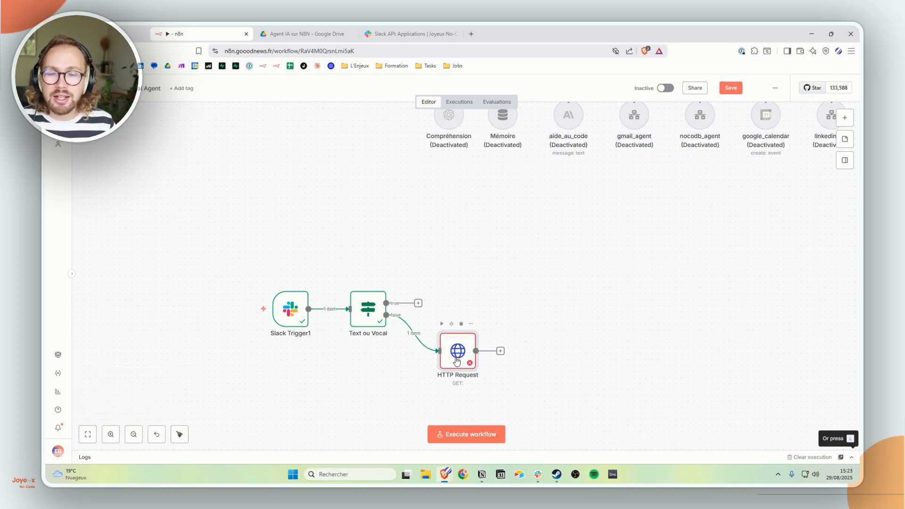
pyautogui.scroll(9, 316, 292)
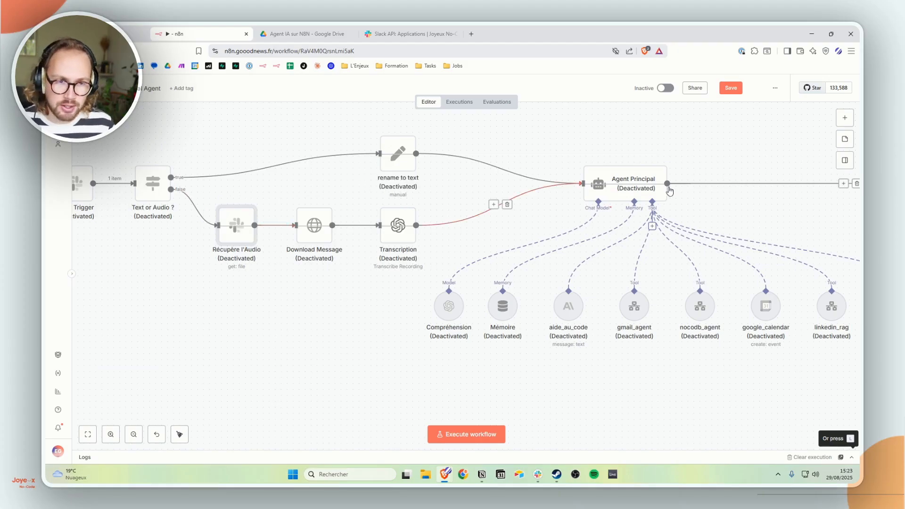
pyautogui.moveTo(522, 244); pyautogui.dragTo(394, 244)
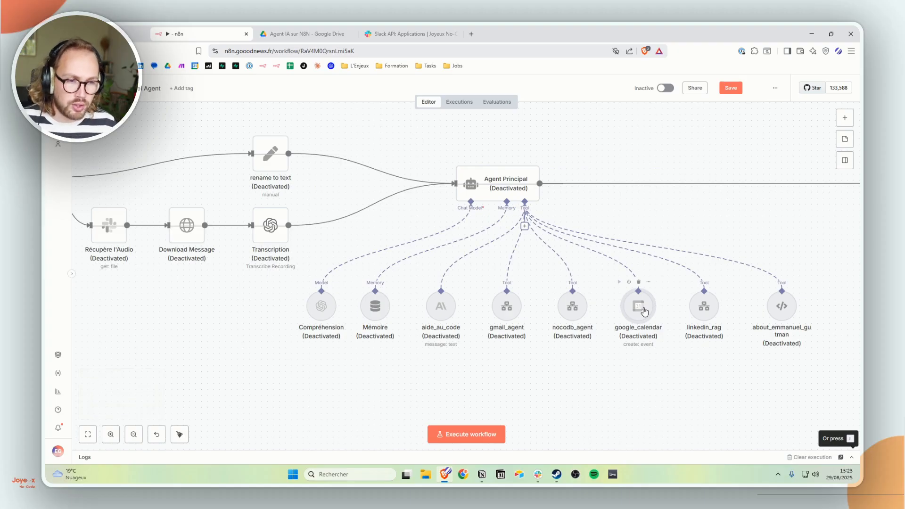
pyautogui.scroll(-1, 644, 310)
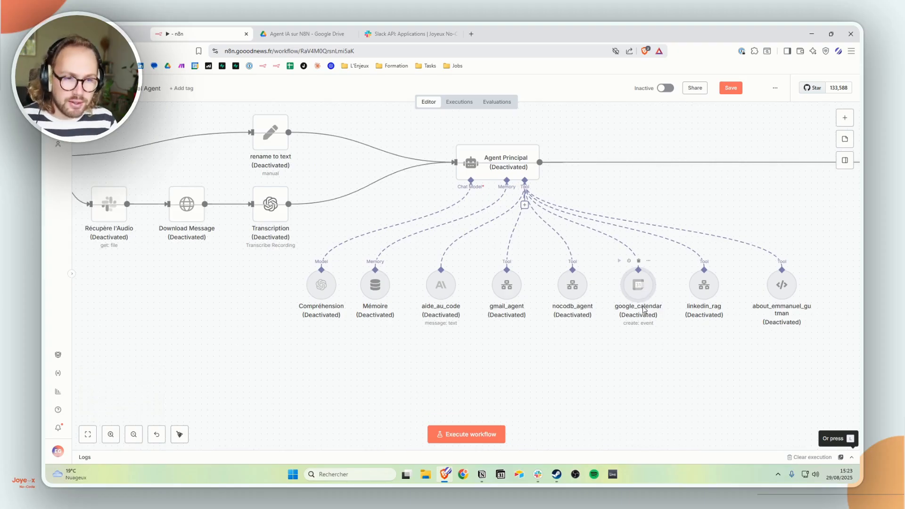
pyautogui.scroll(-10, 630, 308)
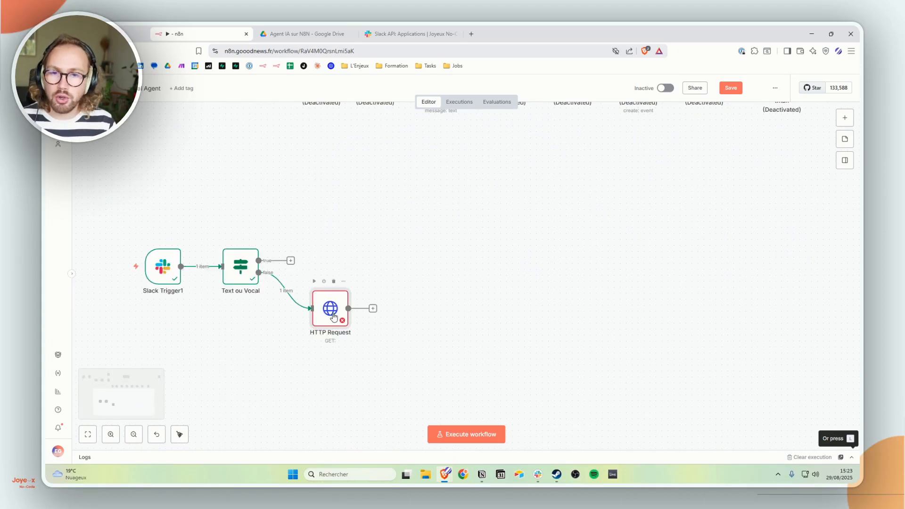
# - Set the HTTP Request node's URL to the expression {{ $json.files[0].url_private_download }} and copy the audio file's download link
pyautogui.doubleClick(330, 317)
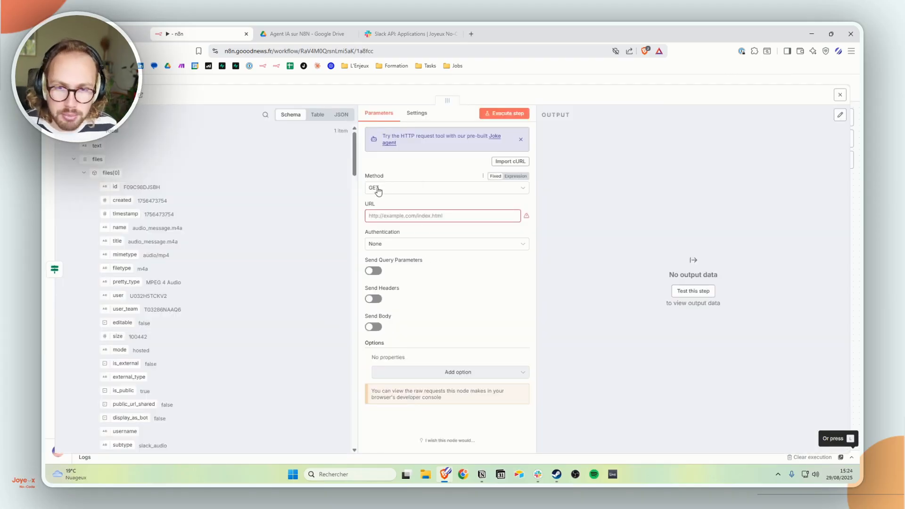
pyautogui.click(377, 215)
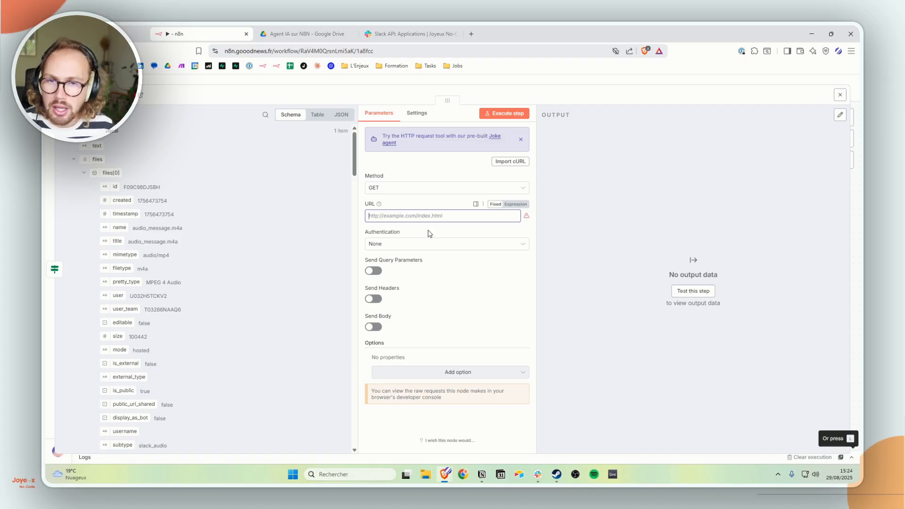
pyautogui.click(83, 174)
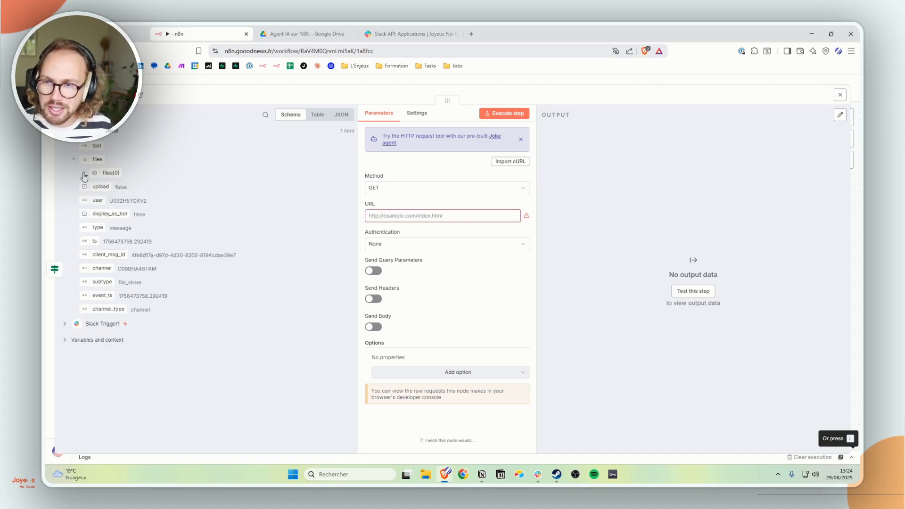
pyautogui.click(84, 172)
pyautogui.scroll(-5, 161, 292)
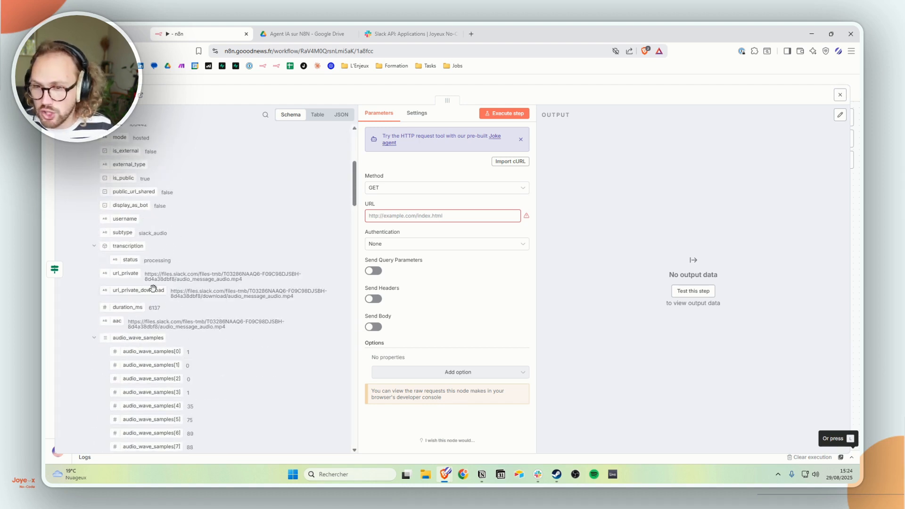
pyautogui.tripleClick(192, 291)
pyautogui.hotkey('ctrl', 'c')
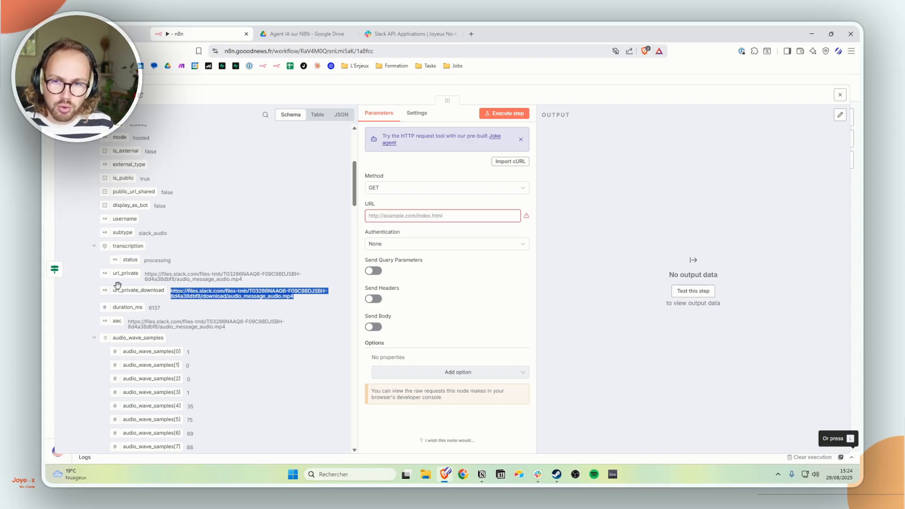
pyautogui.moveTo(113, 286); pyautogui.dragTo(405, 214)
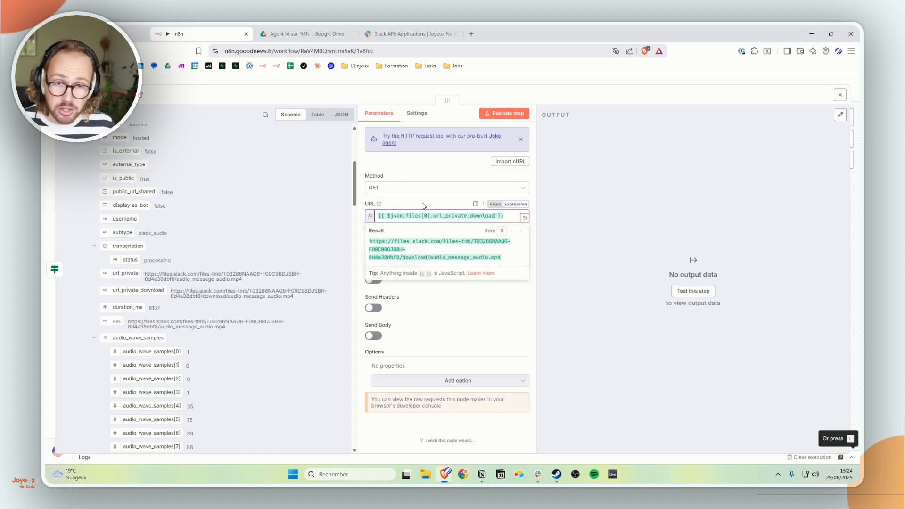
pyautogui.click(423, 205)
# - Test the copied audio download link in a new browser tab, cancel saving the file, and close the tab
pyautogui.hotkey('ctrl', 't')
pyautogui.hotkey('ctrl', 'v')
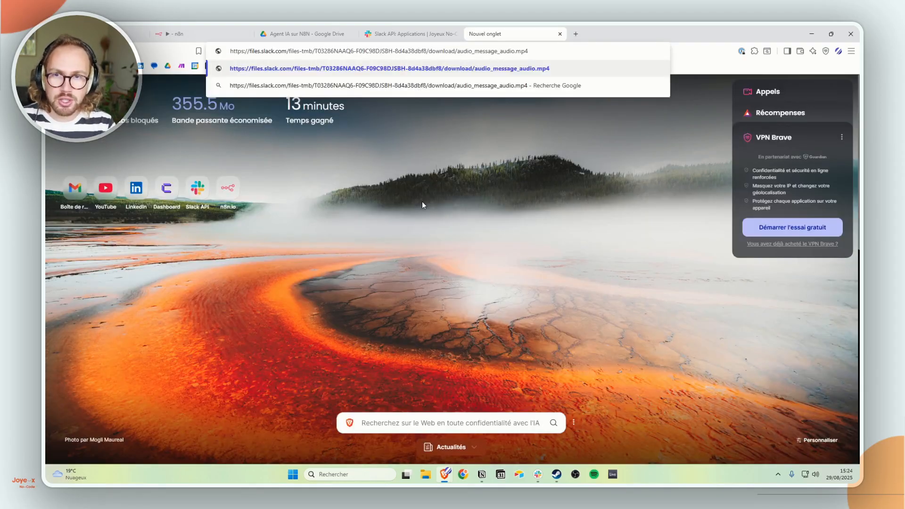
pyautogui.press('Return')
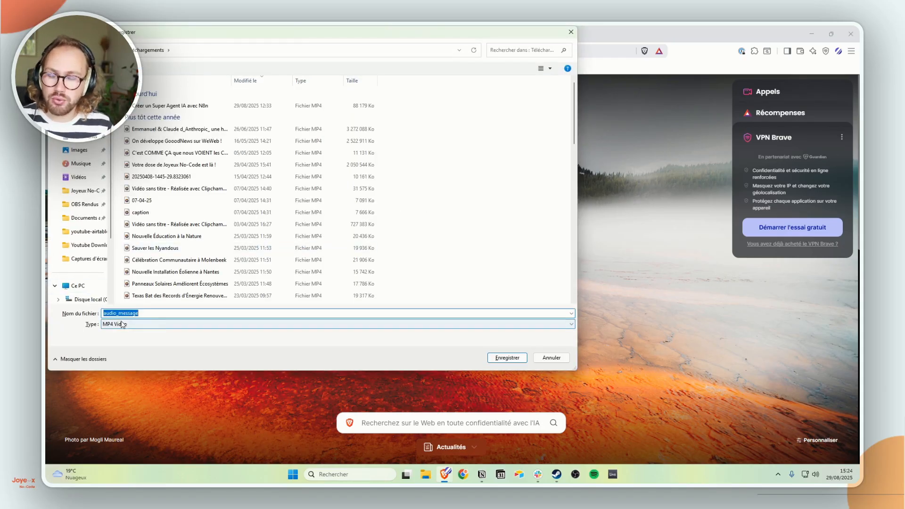
pyautogui.click(555, 359)
pyautogui.middleClick(522, 29)
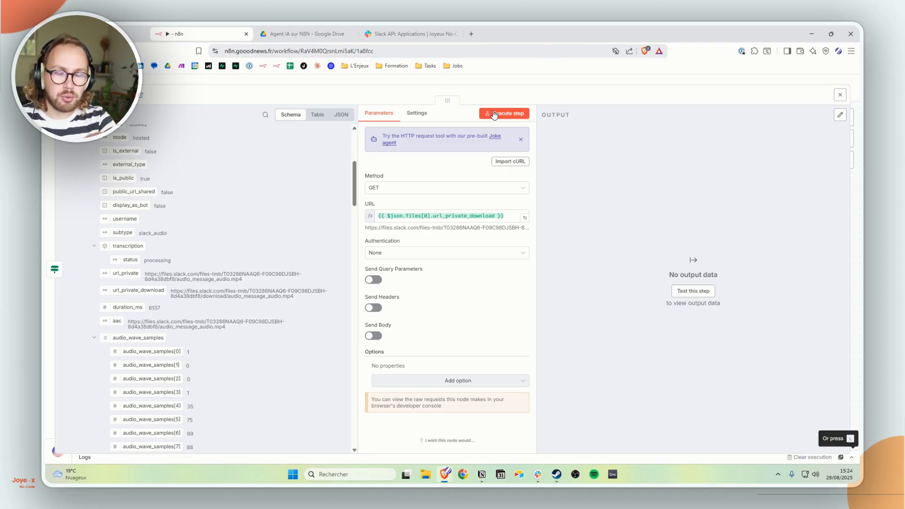
# - Test the audio download link in a private browser window without a Slack session, and close that window
pyautogui.hotkey('ctrl', 'shift', 'n')
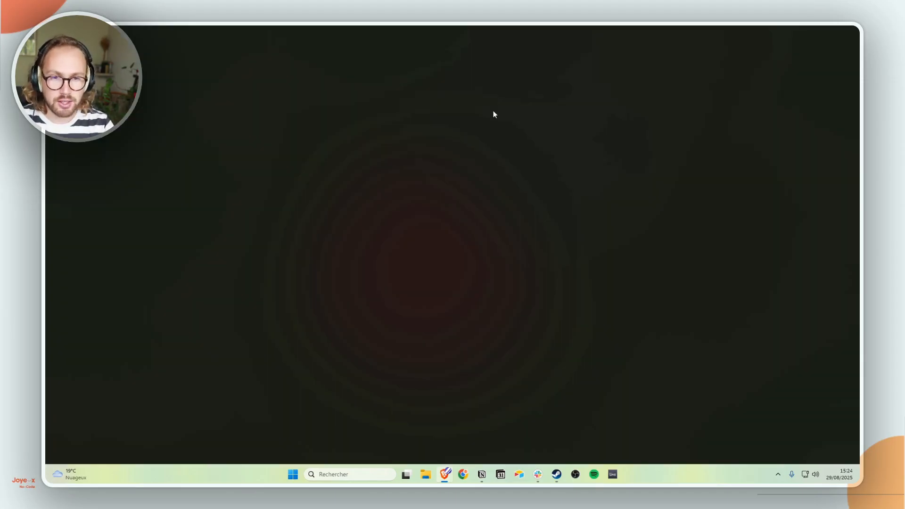
pyautogui.hotkey('ctrl', 'v')
pyautogui.press('Return')
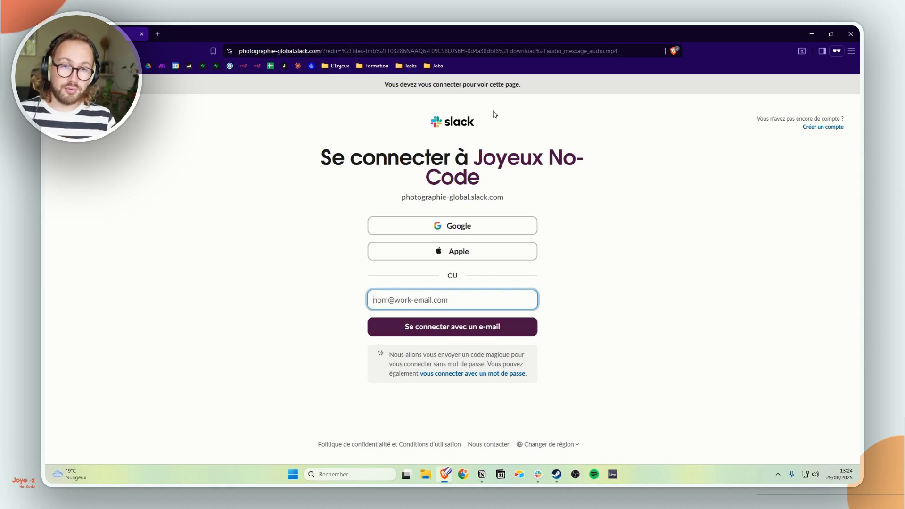
pyautogui.hotkey('ctrl', 'w')
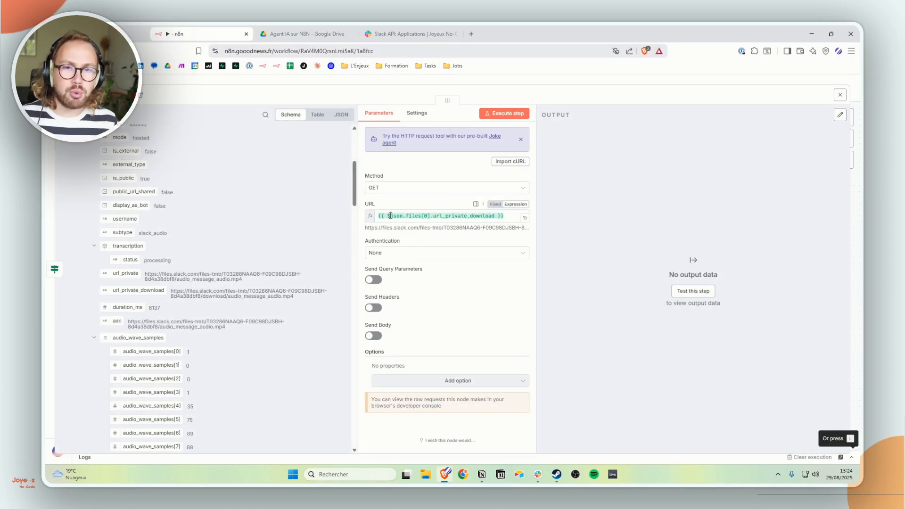
# - Authenticate the HTTP Request node with the predefined Slack API credential type and the Slack account credential, and execute the node
pyautogui.click(377, 257)
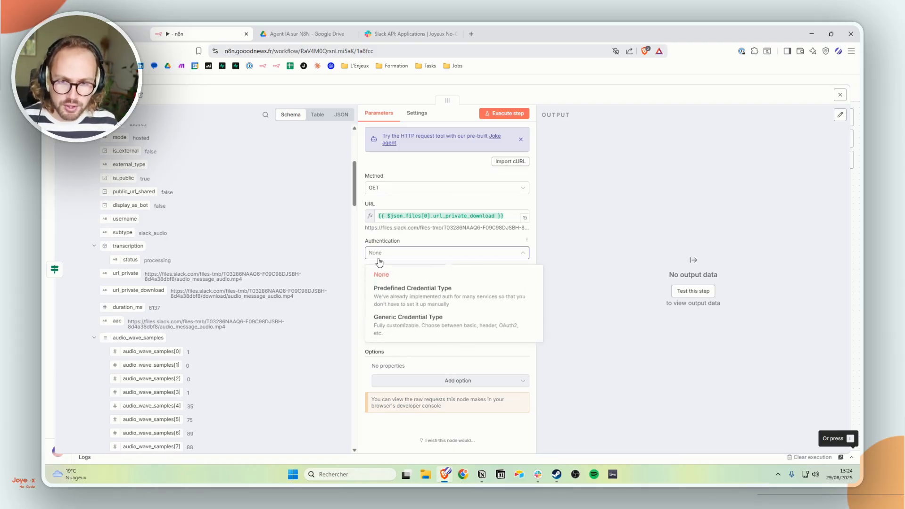
pyautogui.click(395, 303)
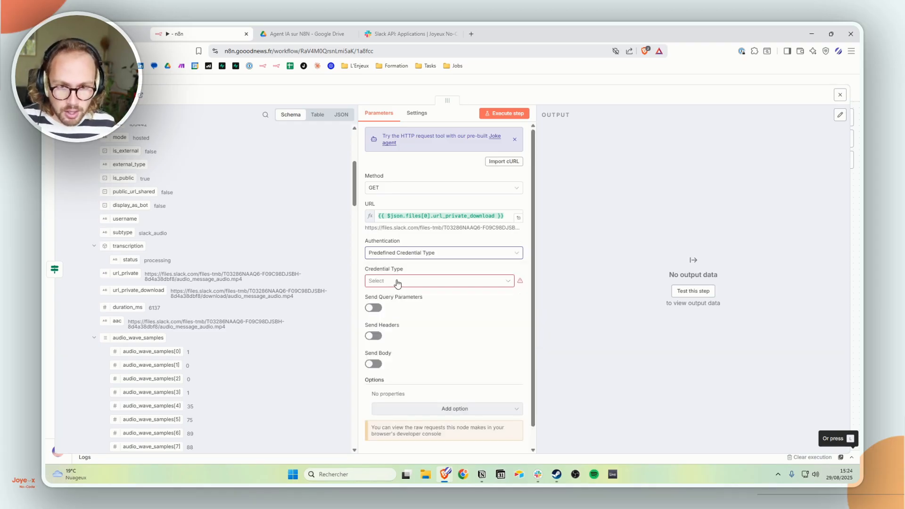
pyautogui.click(397, 281)
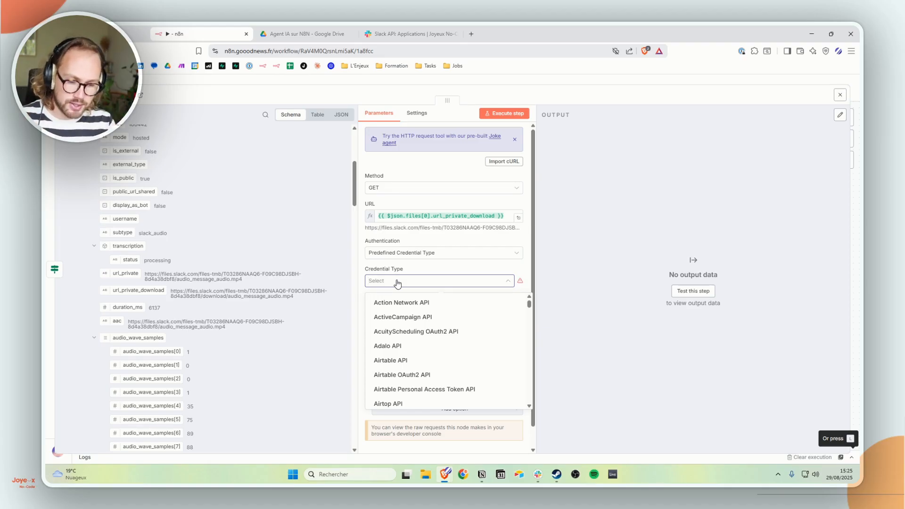
pyautogui.write('Slack')
pyautogui.click(394, 303)
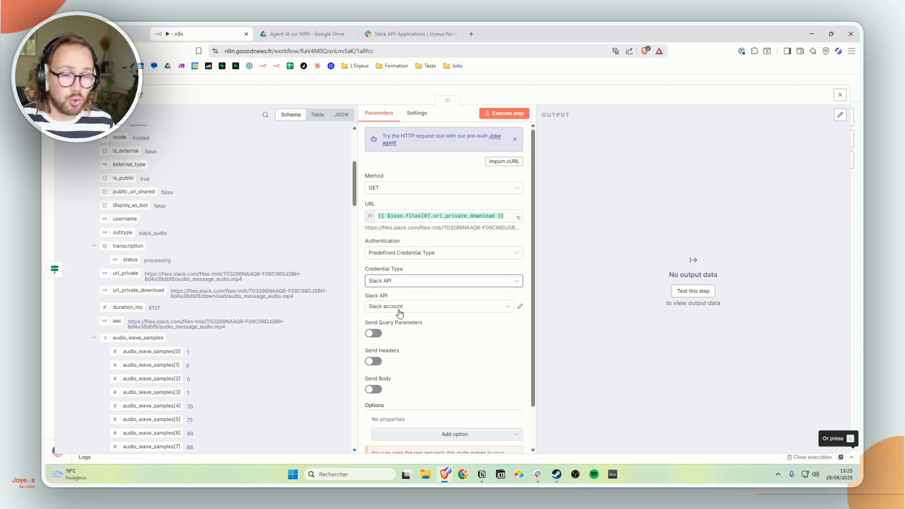
pyautogui.click(514, 140)
pyautogui.click(505, 114)
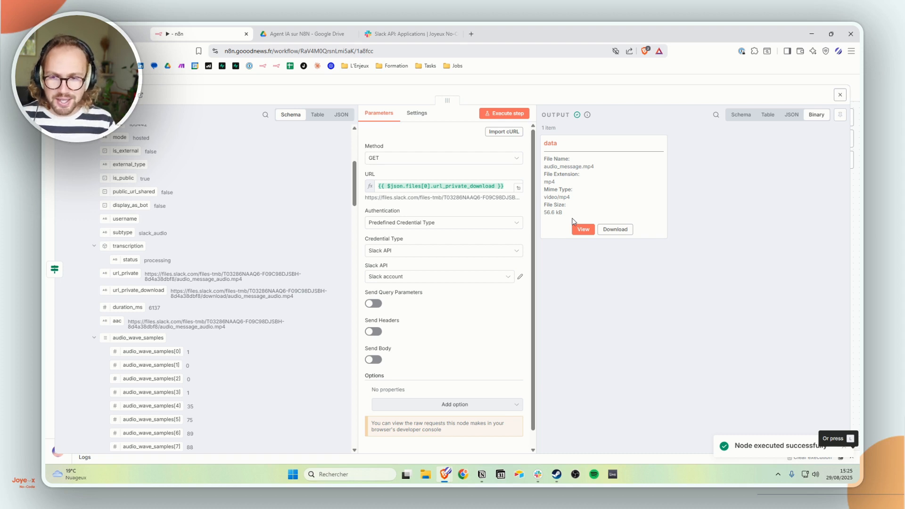
# - Switch to Slack, try recording short voice clips in the joyeux-agent message box, discard them unsent, and return to n8n
pyautogui.click(539, 473)
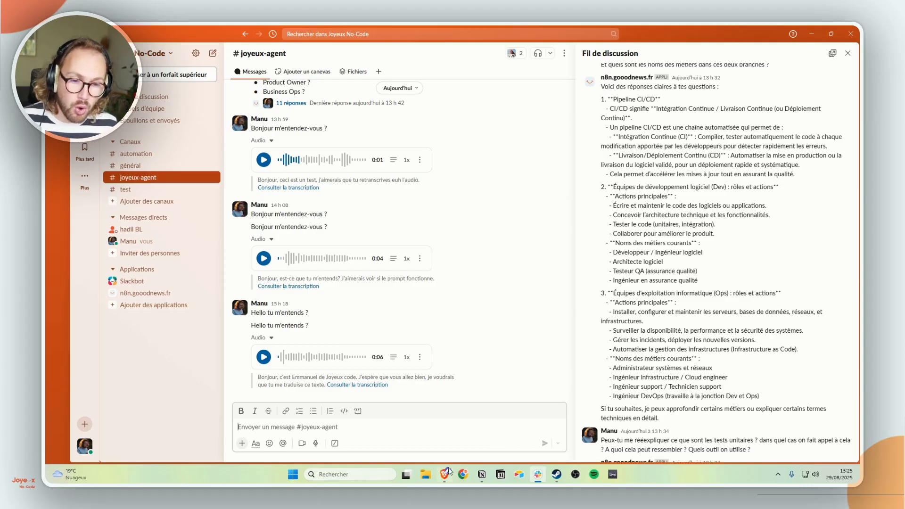
pyautogui.moveTo(536, 477)
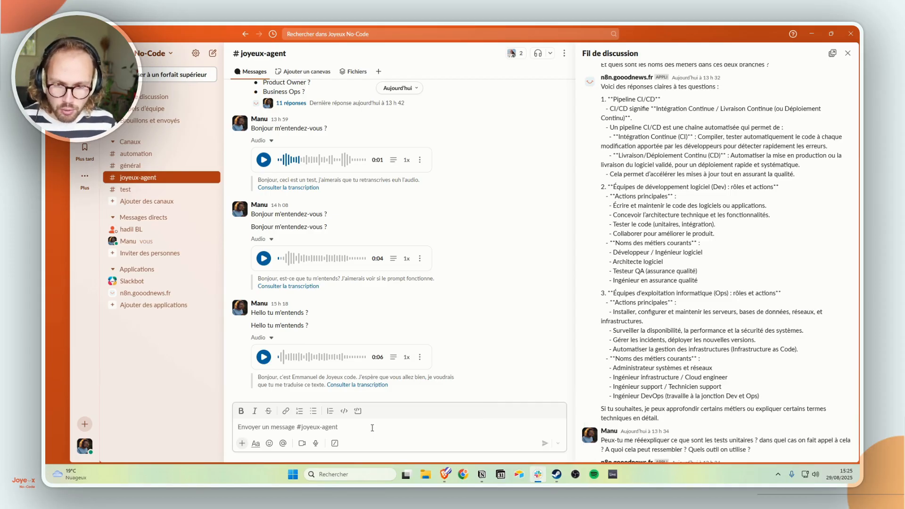
pyautogui.click(315, 443)
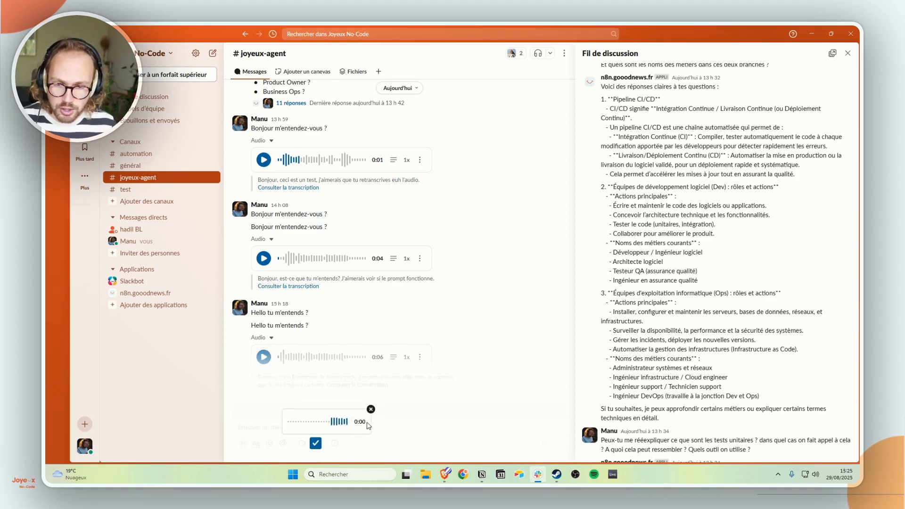
pyautogui.click(371, 409)
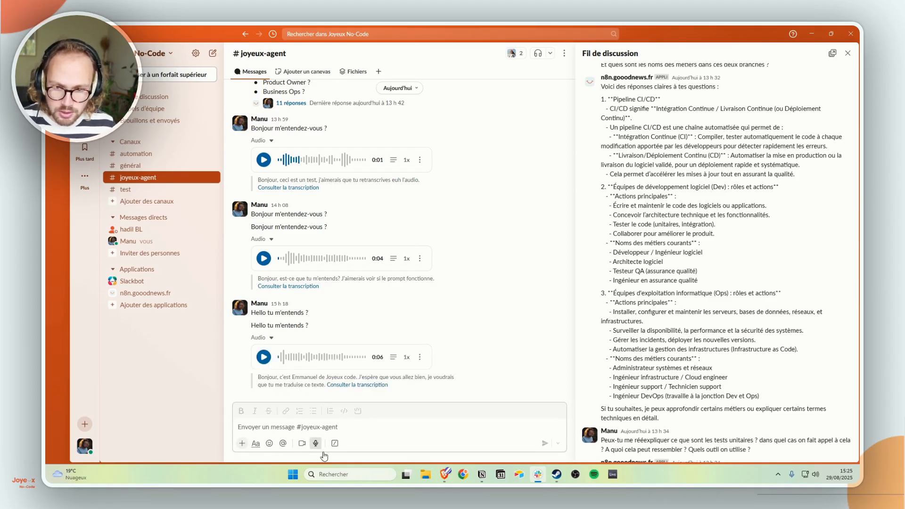
pyautogui.click(315, 442)
pyautogui.click(315, 443)
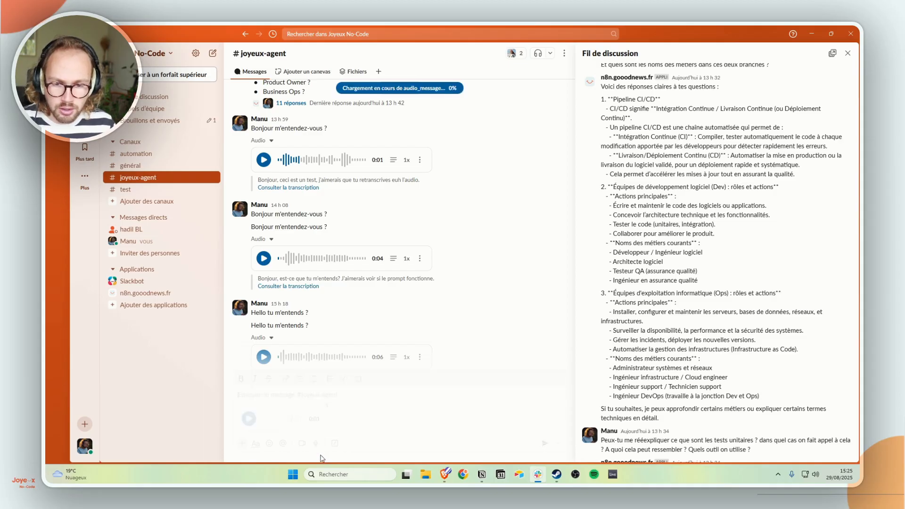
pyautogui.click(315, 443)
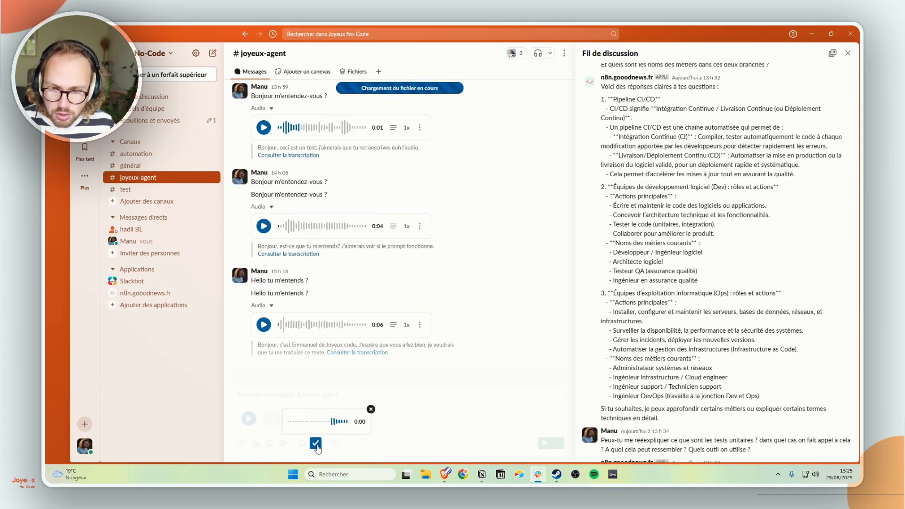
pyautogui.click(316, 443)
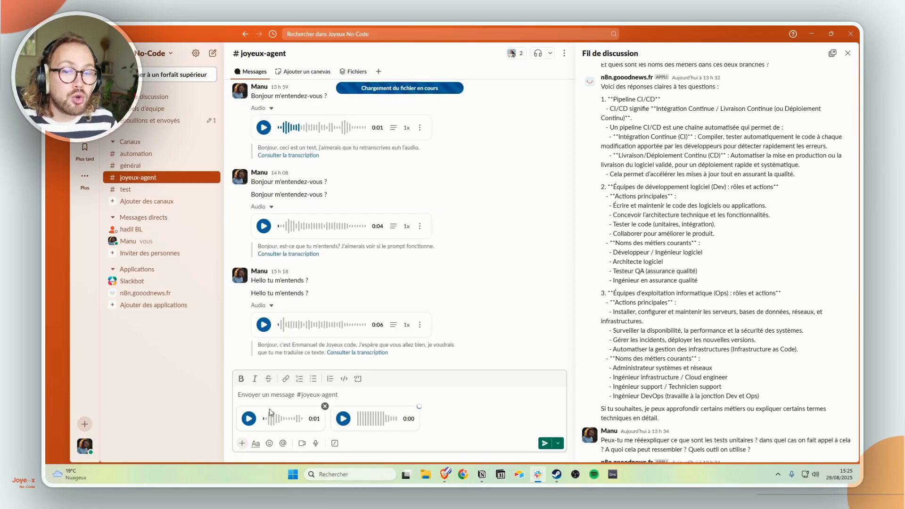
pyautogui.click(324, 407)
pyautogui.click(324, 407)
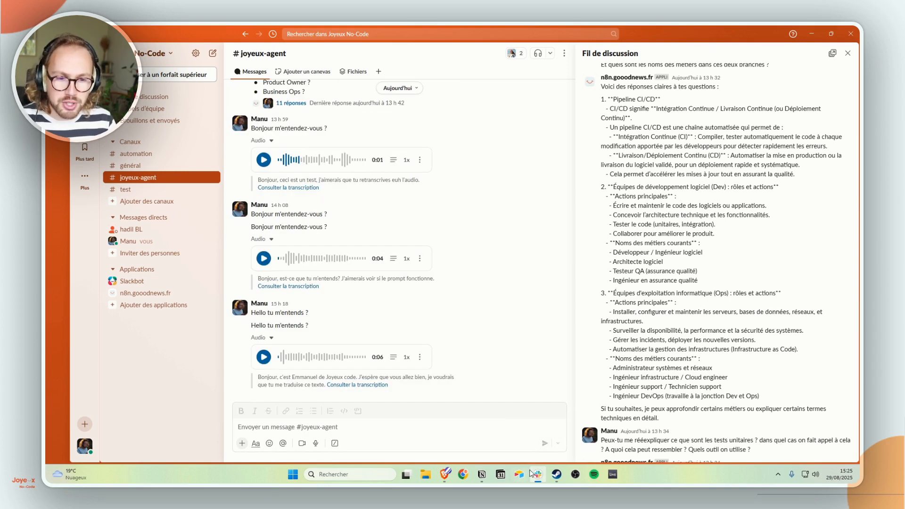
pyautogui.click(345, 430)
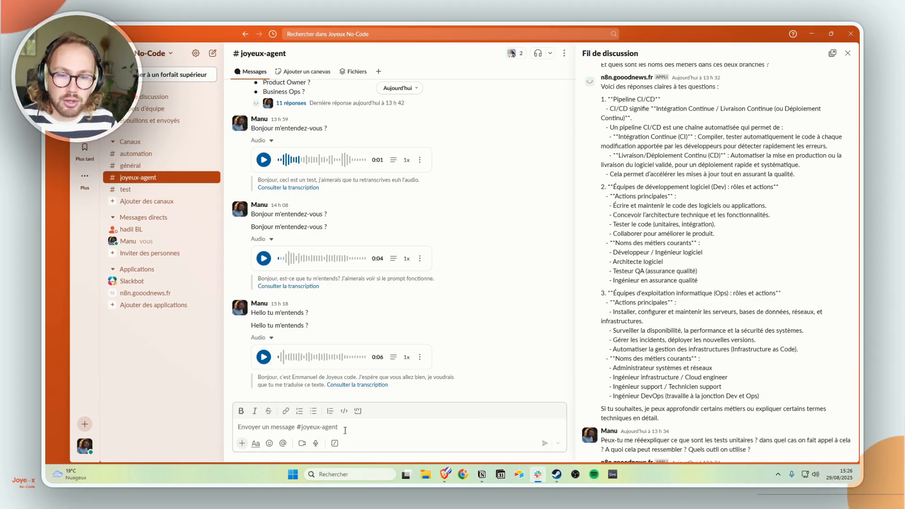
pyautogui.click(538, 474)
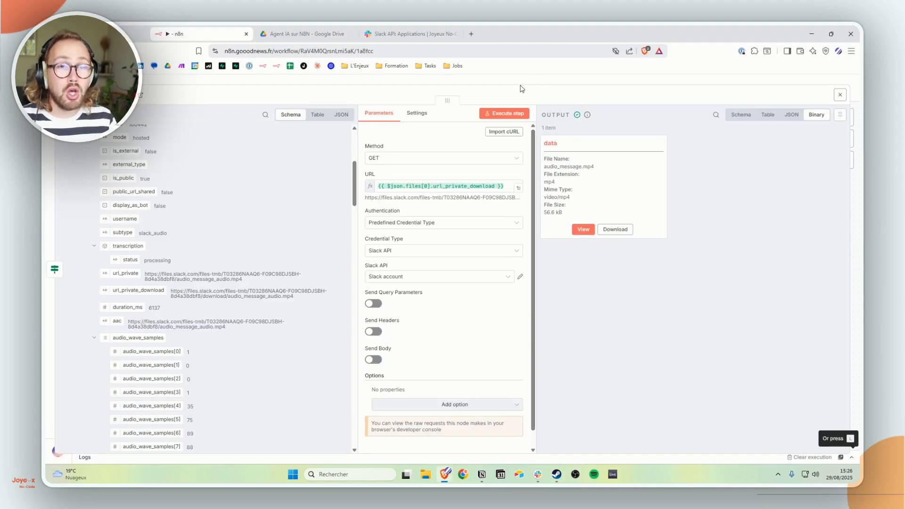
# - Examine the HTTP Request node's output in the JSON, table, schema and binary views, and return to the workflow
pyautogui.click(519, 84)
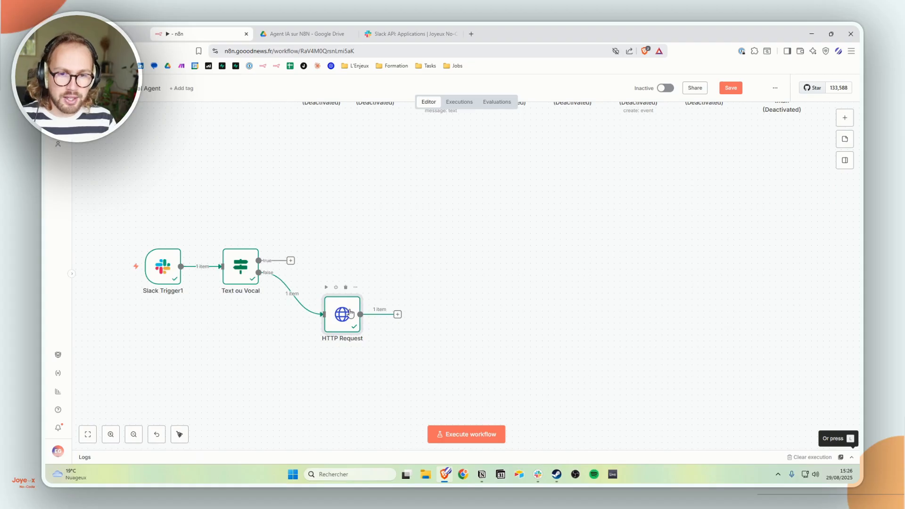
pyautogui.press('Return')
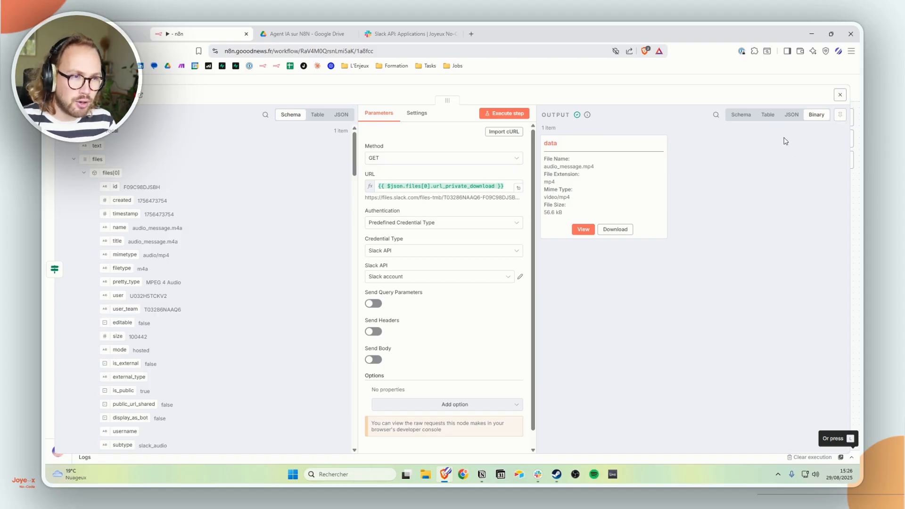
pyautogui.click(796, 119)
pyautogui.click(768, 114)
pyautogui.click(741, 115)
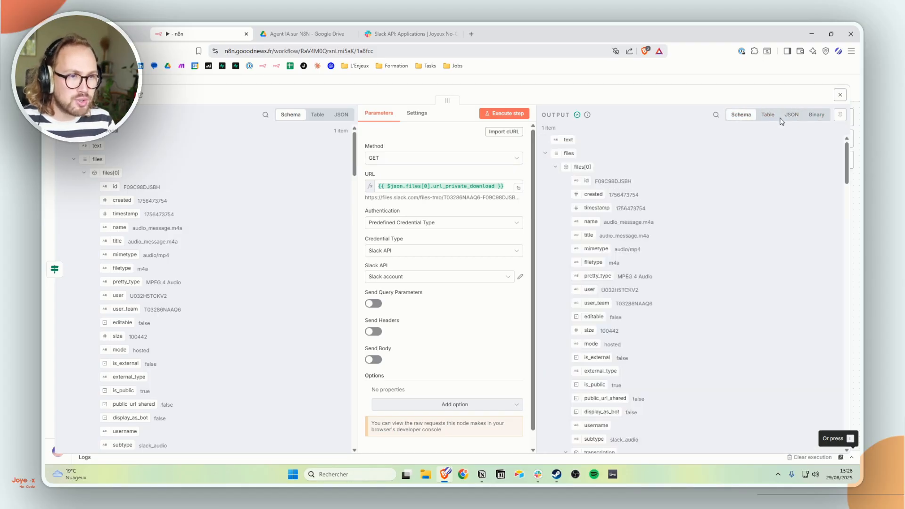
pyautogui.click(816, 115)
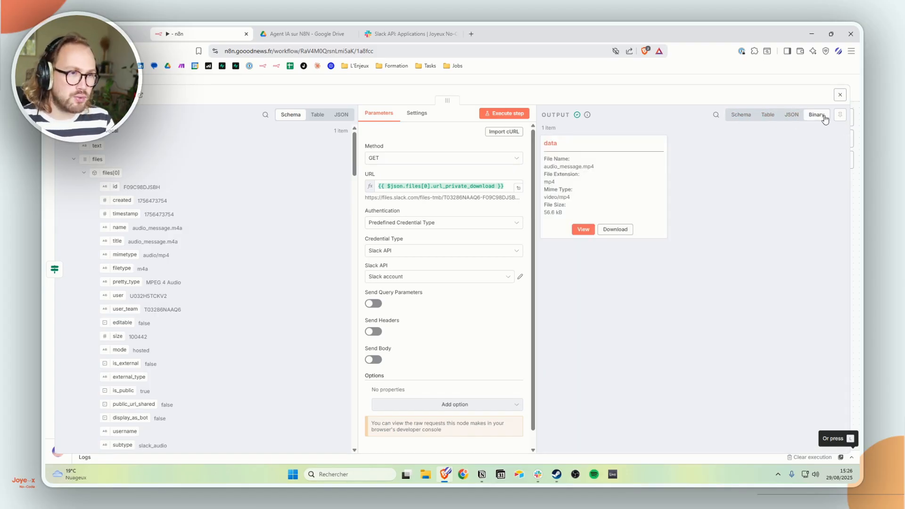
pyautogui.click(584, 84)
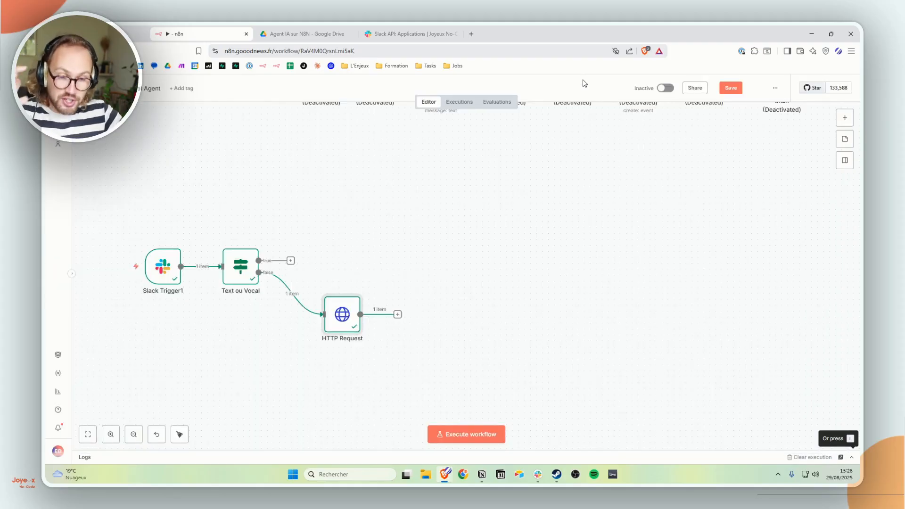
# - Add an OpenAI Transcribe a recording node after the HTTP Request node, keeping the OpenAi account credential and data as the input data field
pyautogui.click(397, 314)
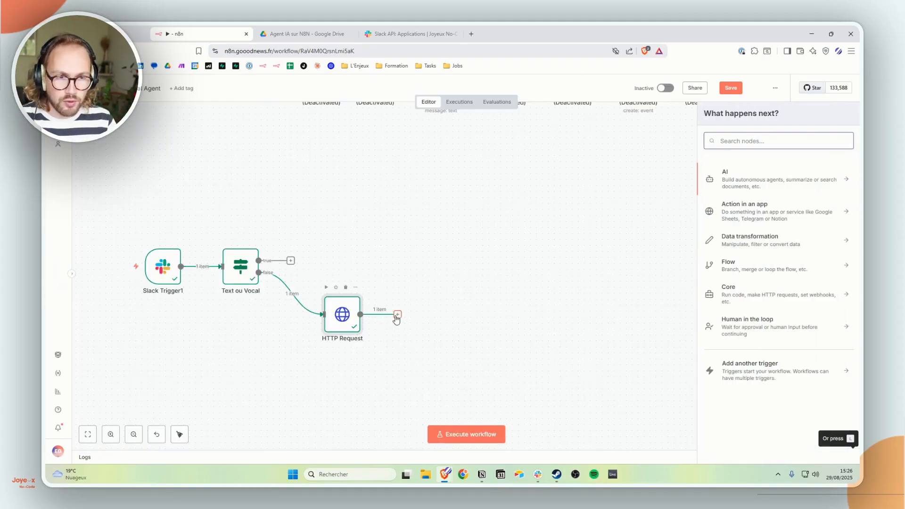
pyautogui.write('openai')
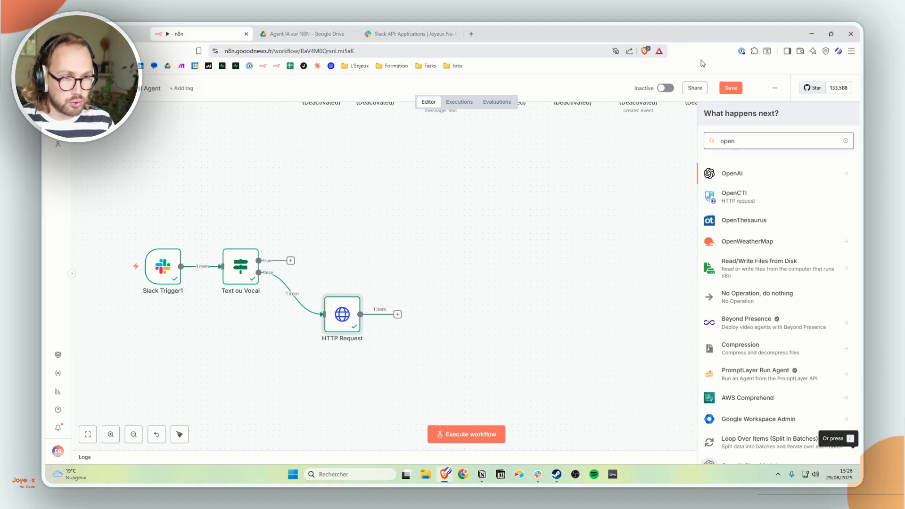
pyautogui.click(749, 170)
pyautogui.write('tr')
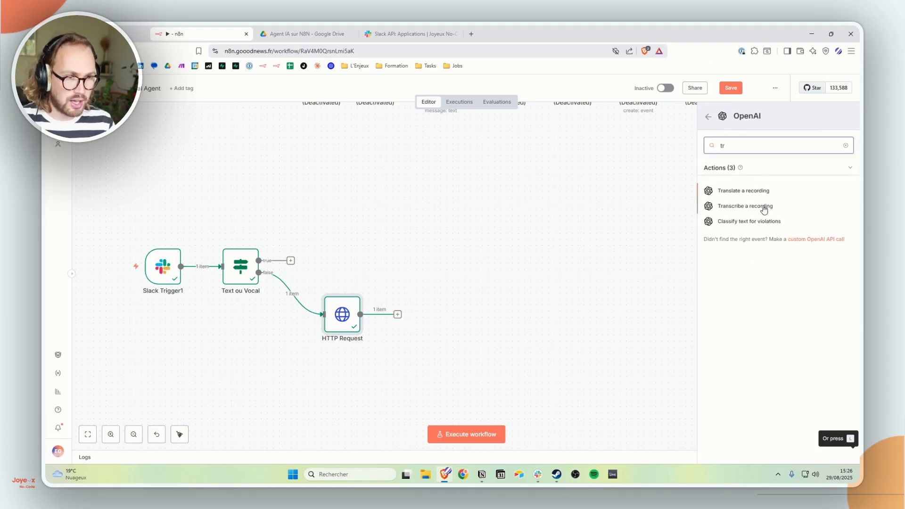
pyautogui.click(761, 206)
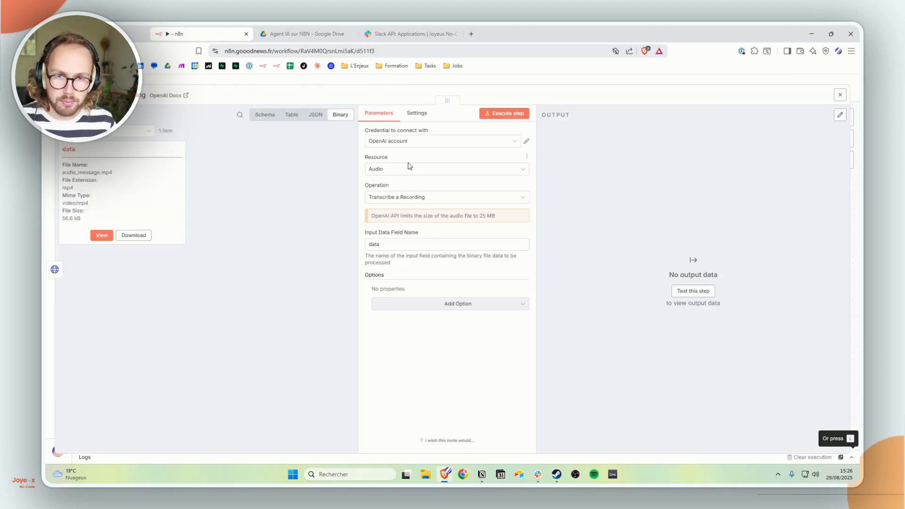
pyautogui.click(408, 142)
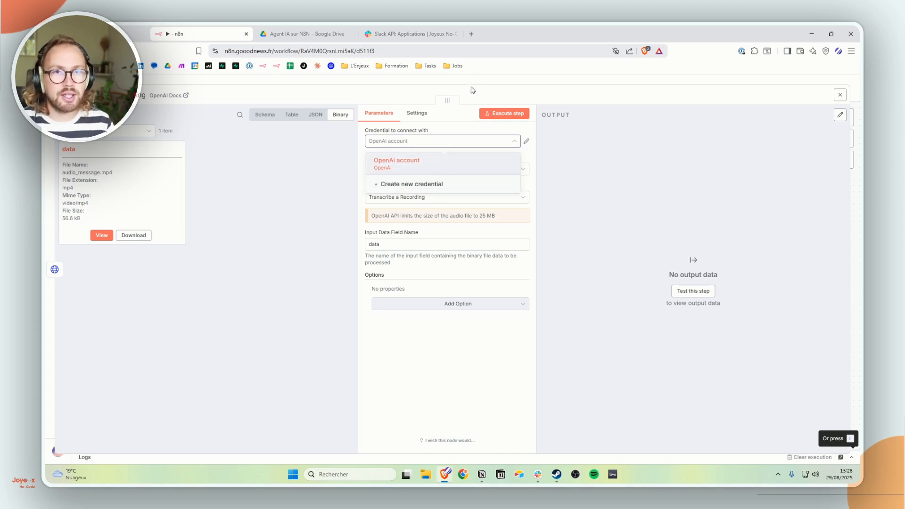
pyautogui.click(505, 144)
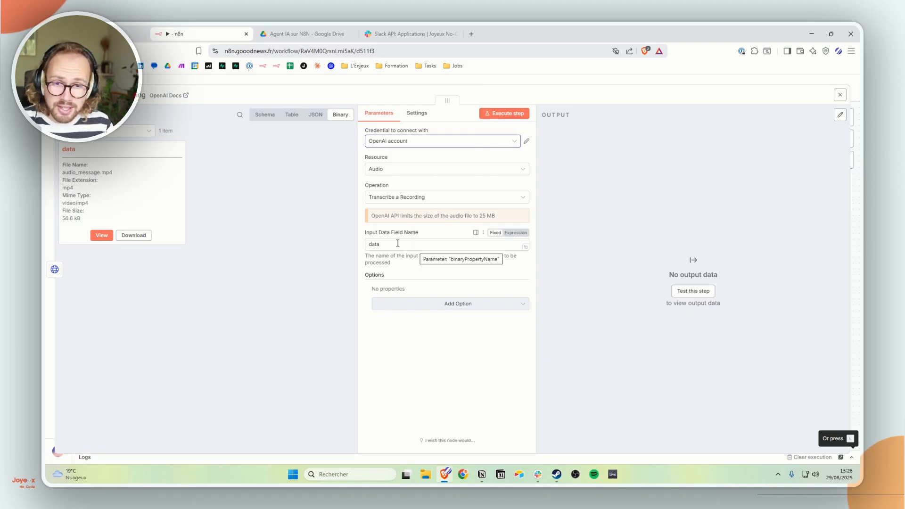
pyautogui.click(370, 244)
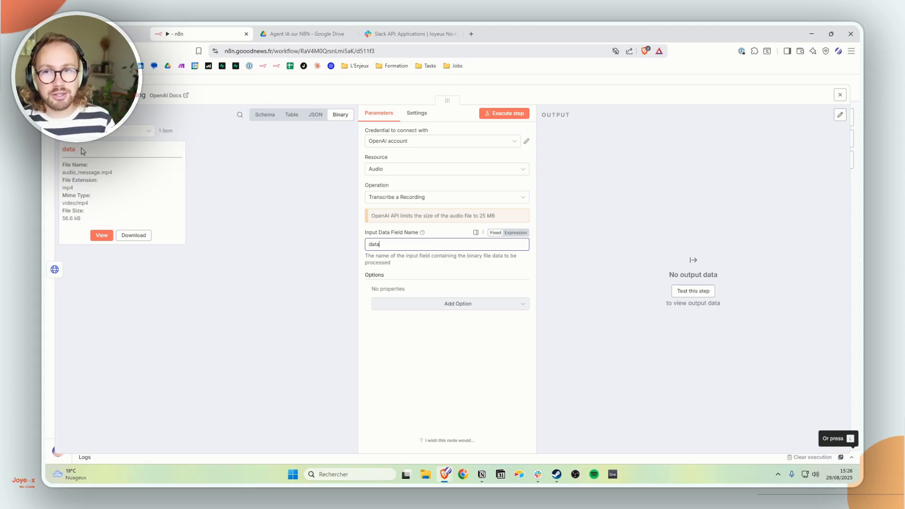
pyautogui.click(573, 76)
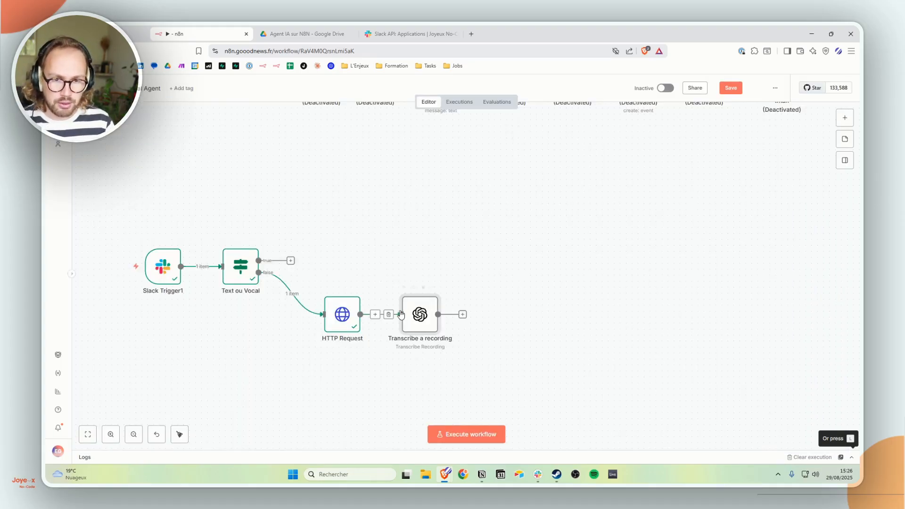
# - Execute the Transcribe a recording node and compare its output text with the latest voice message in Slack's joyeux-agent channel
pyautogui.click(403, 288)
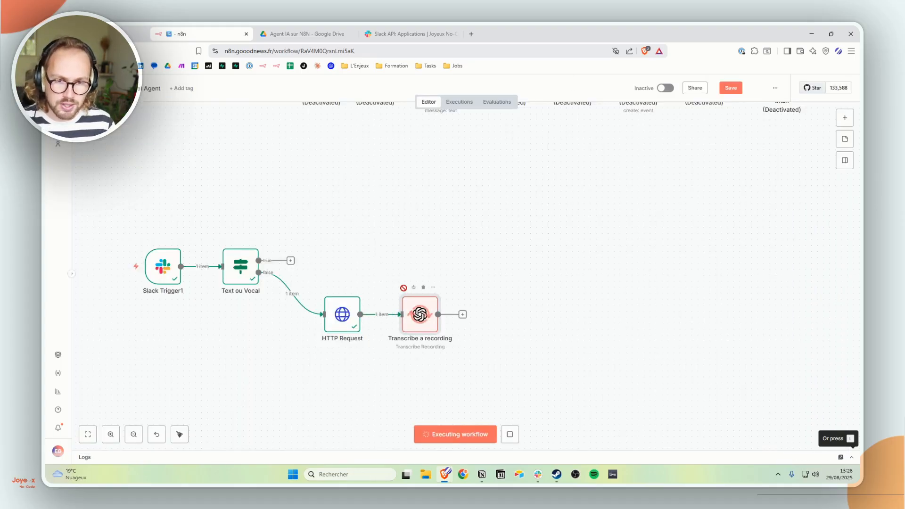
pyautogui.doubleClick(412, 319)
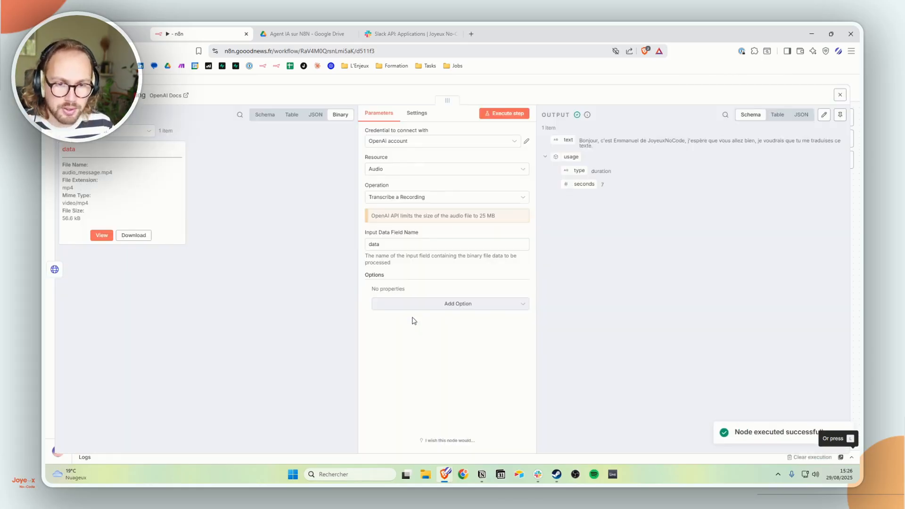
pyautogui.moveTo(593, 141); pyautogui.dragTo(733, 169)
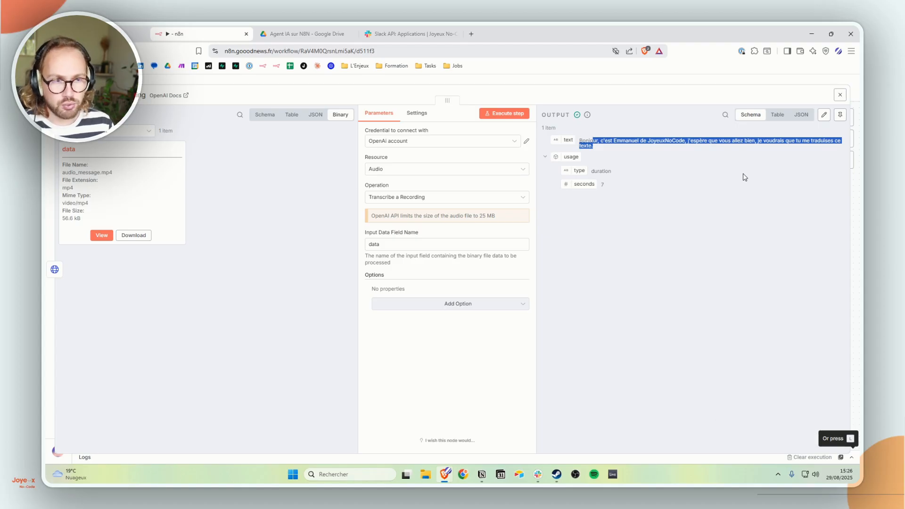
pyautogui.click(745, 177)
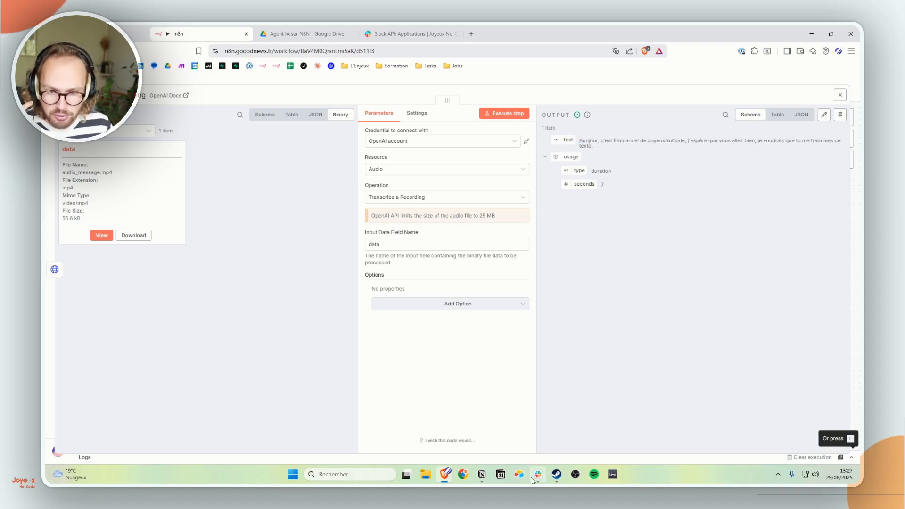
pyautogui.moveTo(531, 478)
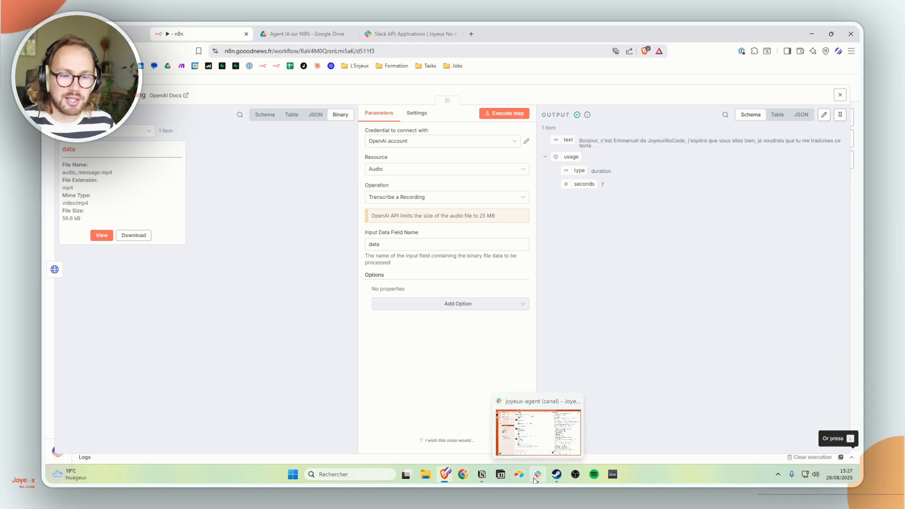
pyautogui.click(535, 480)
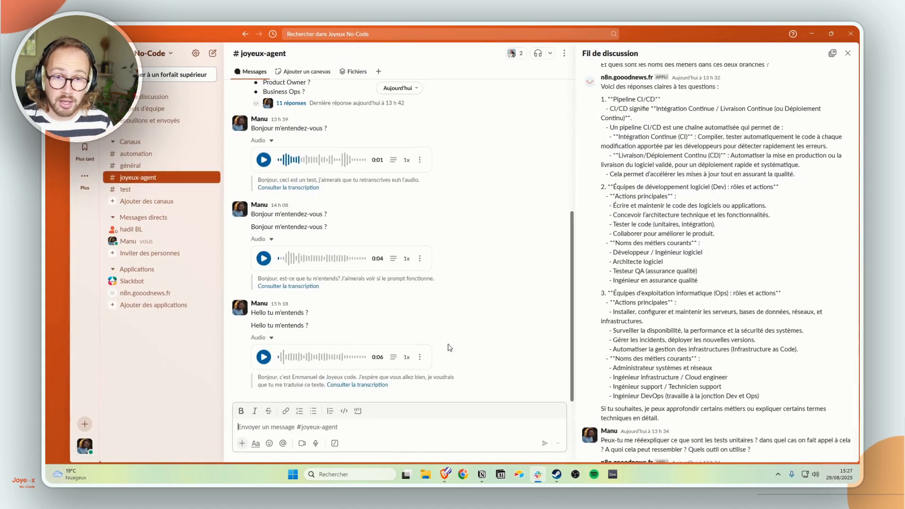
pyautogui.click(537, 476)
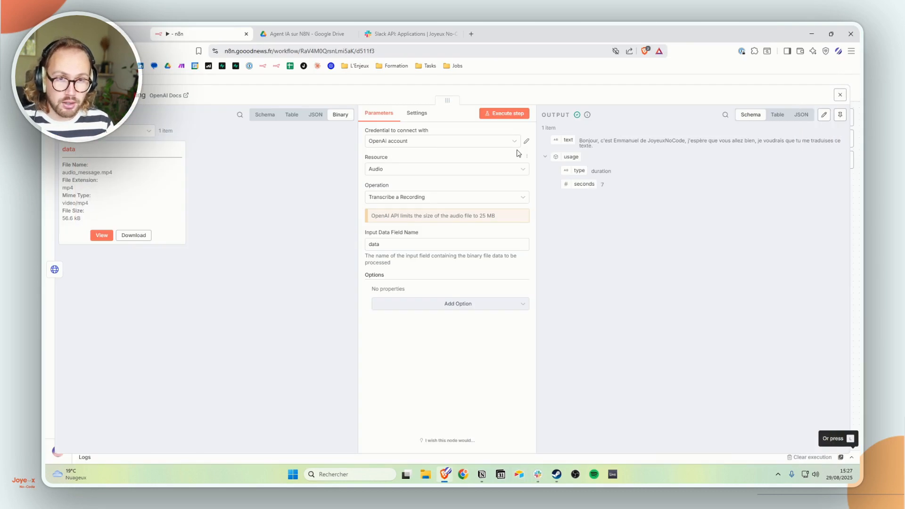
# - Add an AI Agent node after the Transcribe a recording node
pyautogui.press('Escape')
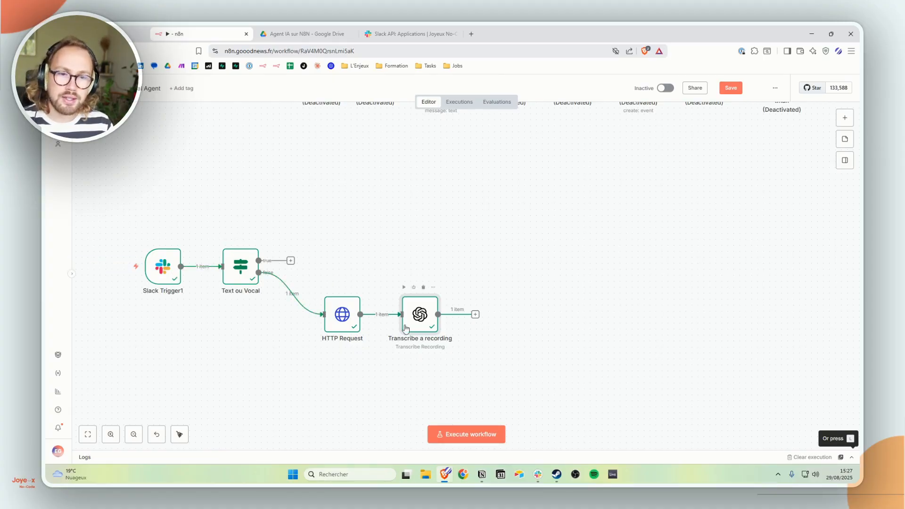
pyautogui.click(475, 313)
pyautogui.write('Audio')
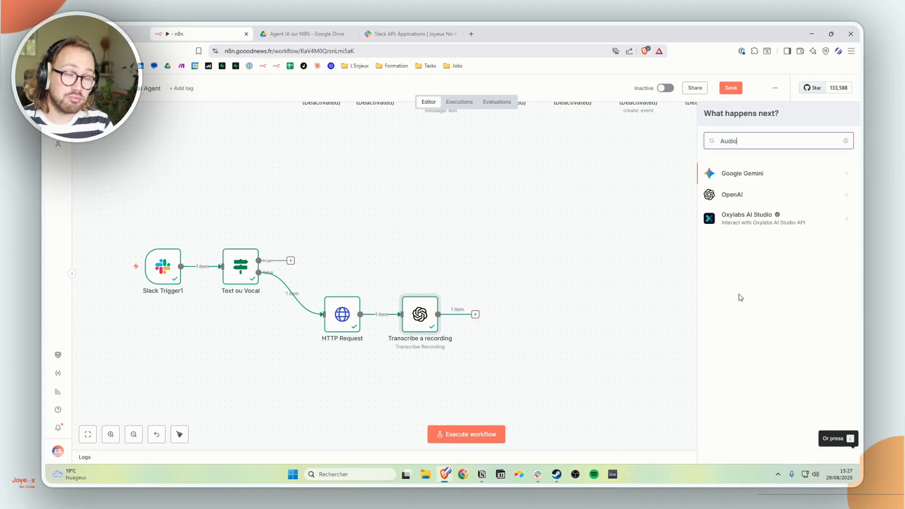
pyautogui.hotkey('ctrl', 'a')
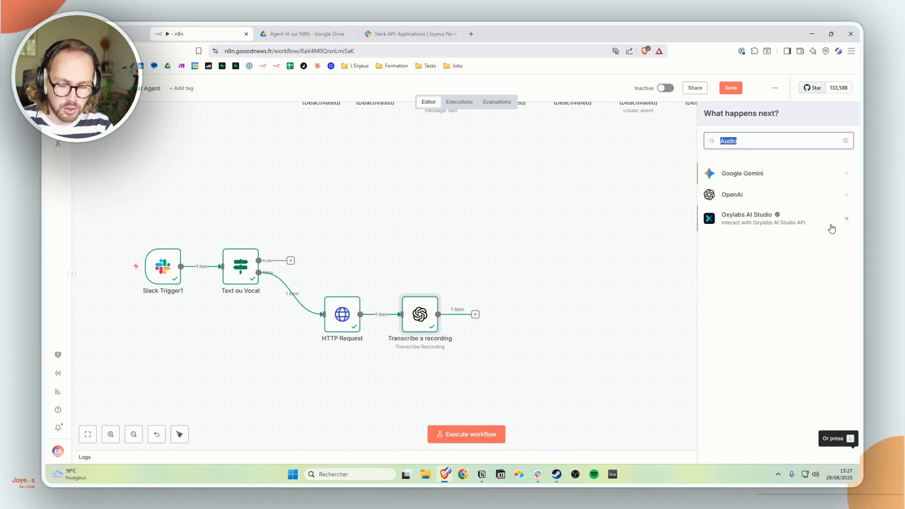
pyautogui.write('Agent')
pyautogui.press('Return')
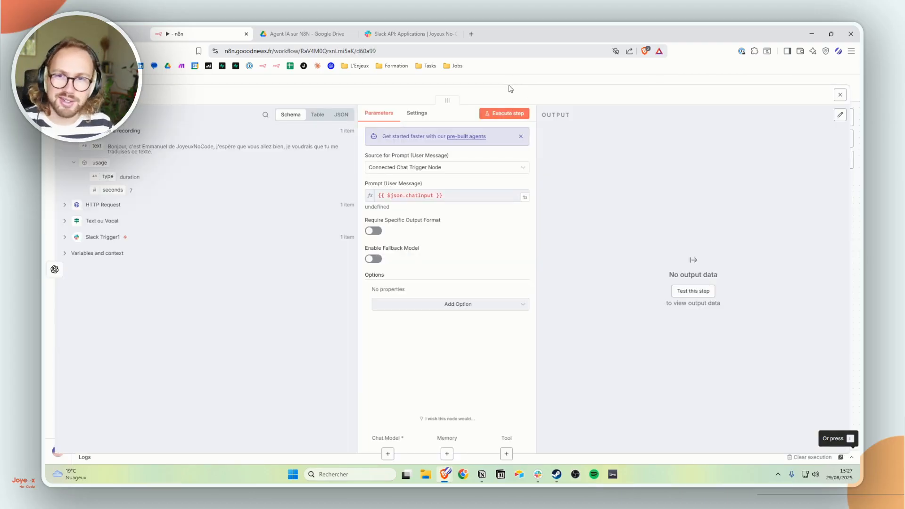
# - Set the AI Agent's prompt source to Define below, use the transcription's {{ $json.text }} as the prompt, and return to the workflow
pyautogui.click(403, 170)
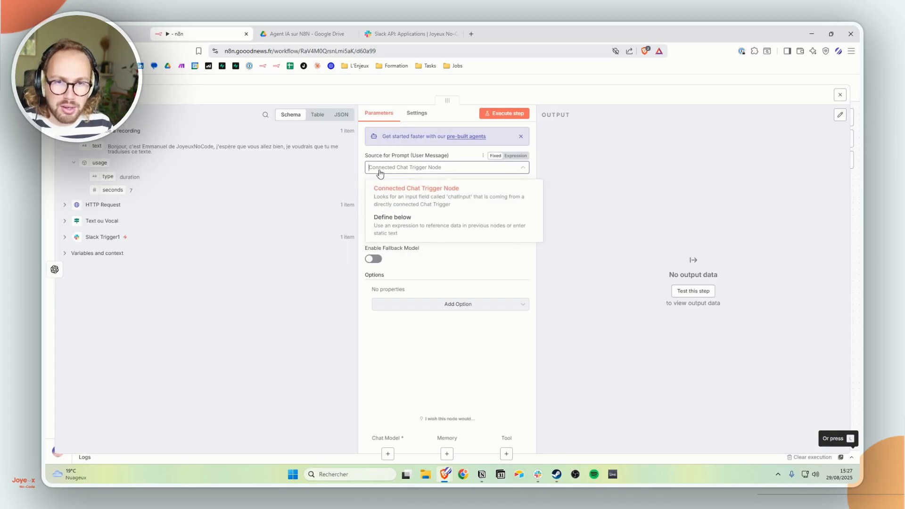
pyautogui.click(395, 228)
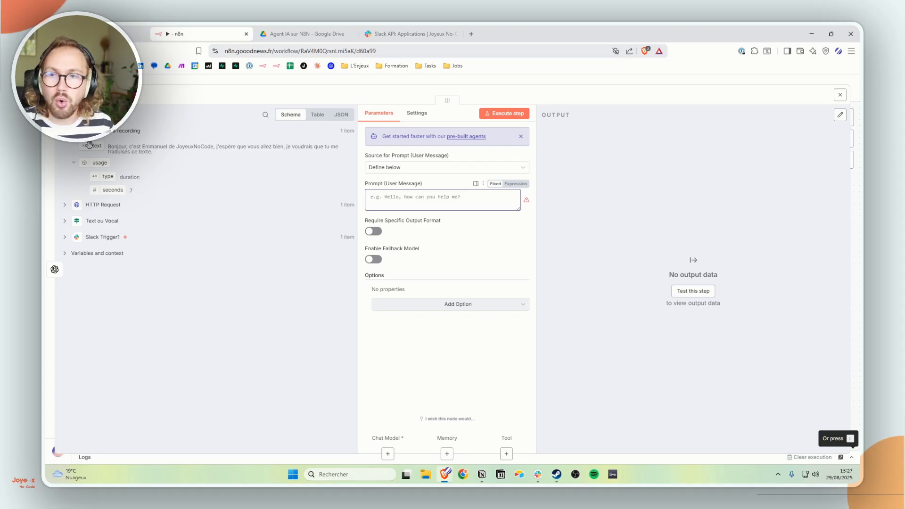
pyautogui.moveTo(98, 142); pyautogui.dragTo(409, 200)
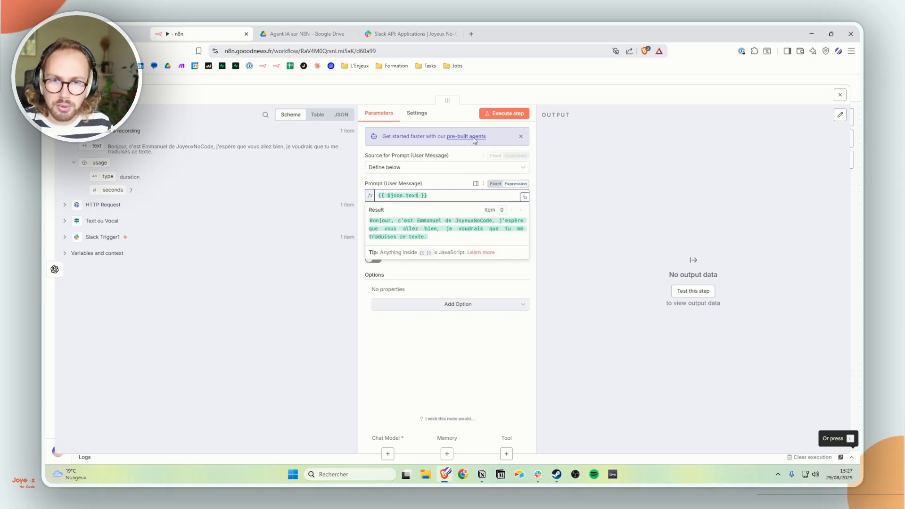
pyautogui.click(516, 85)
# - Move the AI Agent node between the two branches and connect the true output of Text ou Vocal to it
pyautogui.moveTo(505, 318); pyautogui.dragTo(595, 283)
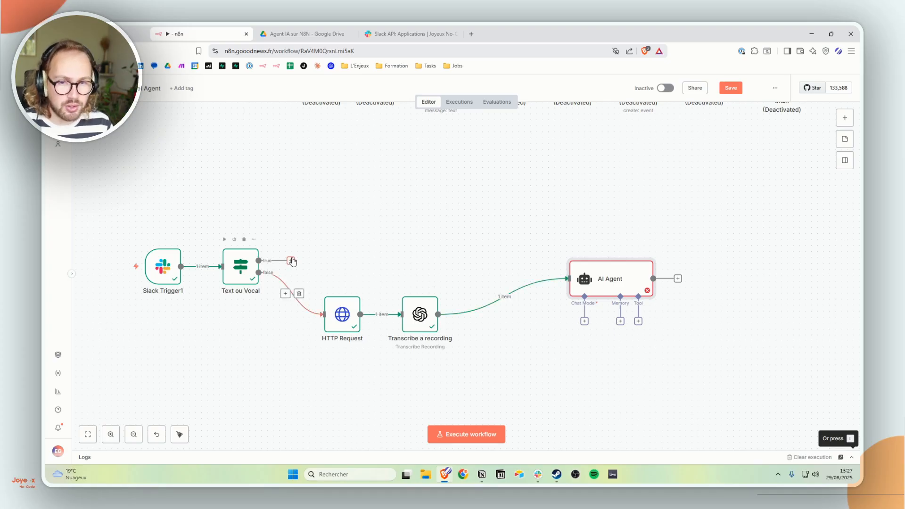
pyautogui.moveTo(476, 247); pyautogui.dragTo(571, 276)
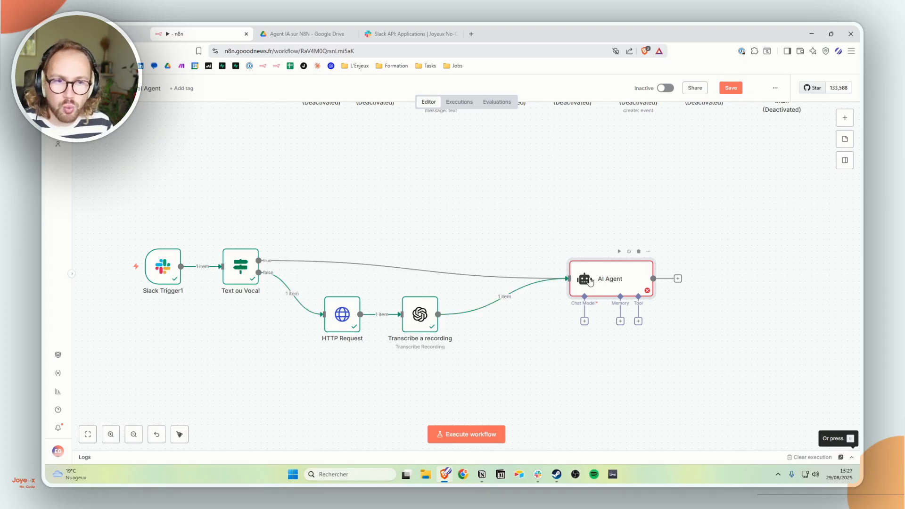
pyautogui.doubleClick(590, 281)
pyautogui.click(573, 87)
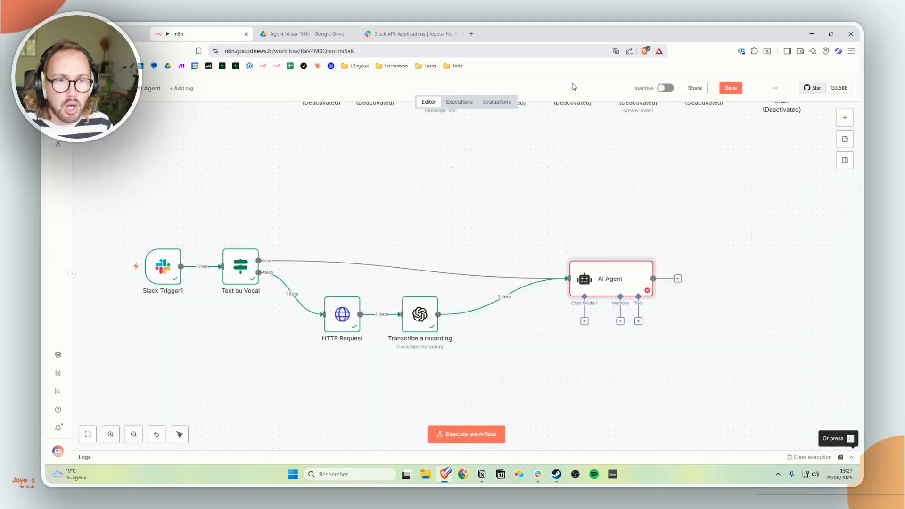
# - Insert an Edit Fields (Set) node on the true connection between Text ou Vocal and the AI Agent, leaving its fields empty
pyautogui.scroll(5, 420, 283)
pyautogui.keyDown('ctrl'); pyautogui.scroll(-3, 420, 283); pyautogui.keyUp('ctrl')
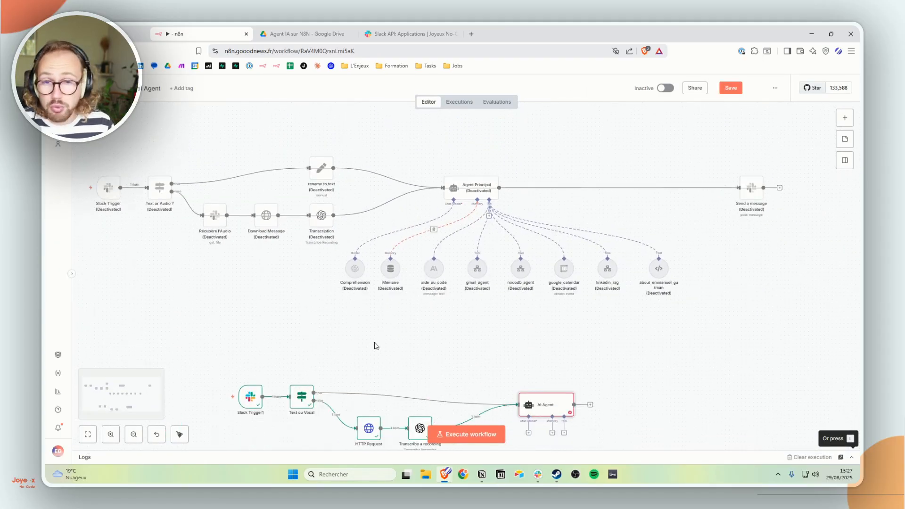
pyautogui.moveTo(545, 393); pyautogui.dragTo(529, 378)
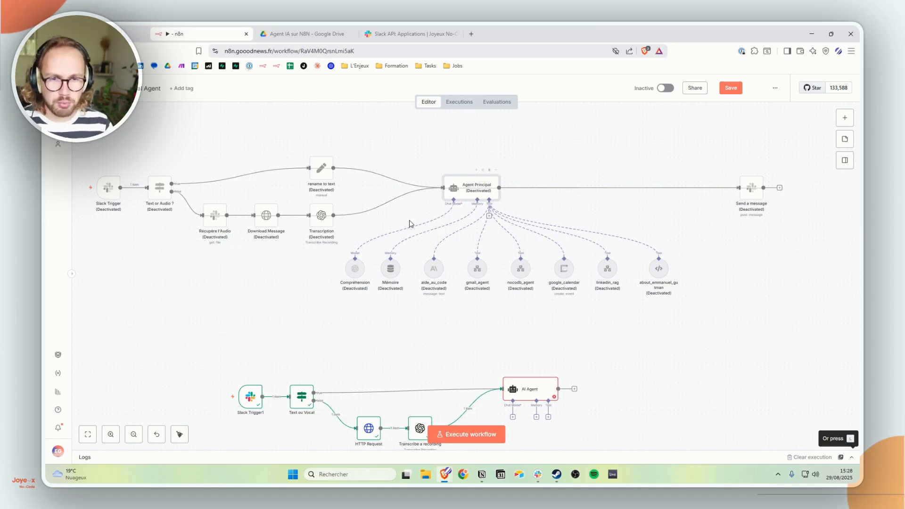
pyautogui.scroll(-2, 415, 358)
pyautogui.scroll(2, 386, 339)
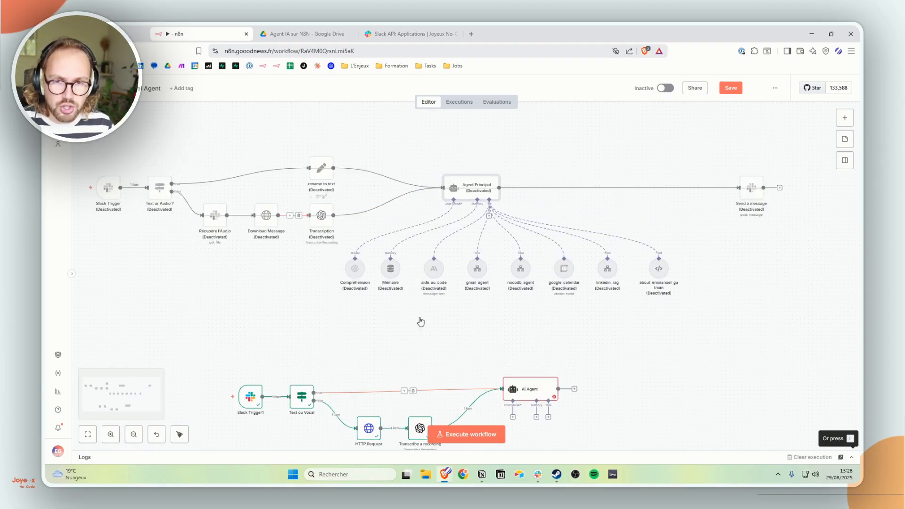
pyautogui.click(403, 391)
pyautogui.write('set')
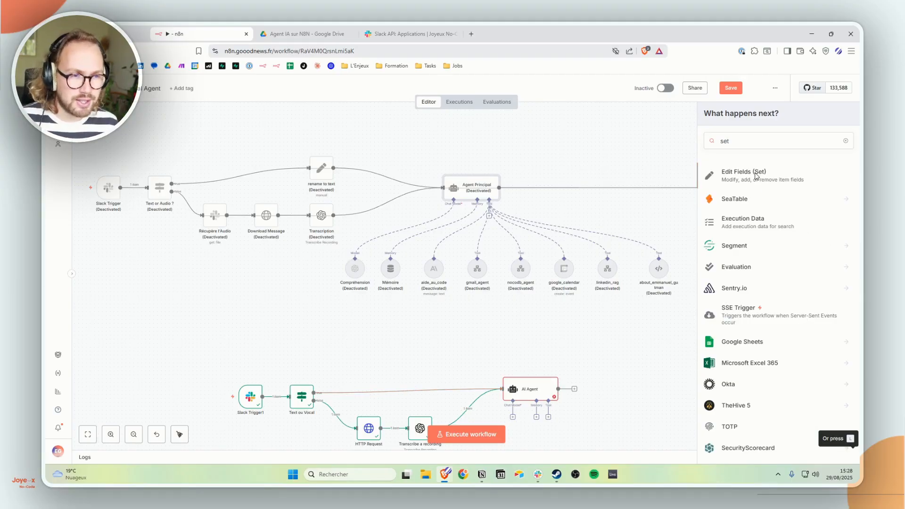
pyautogui.click(755, 176)
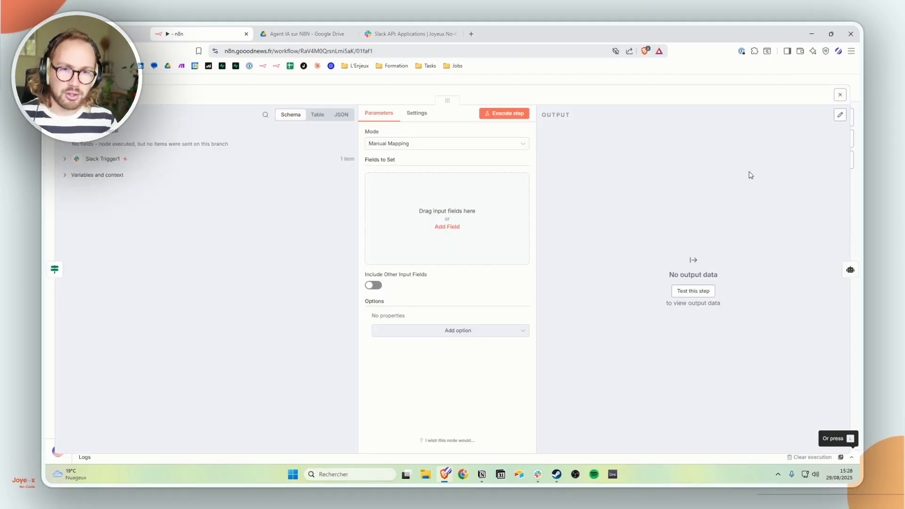
pyautogui.click(221, 79)
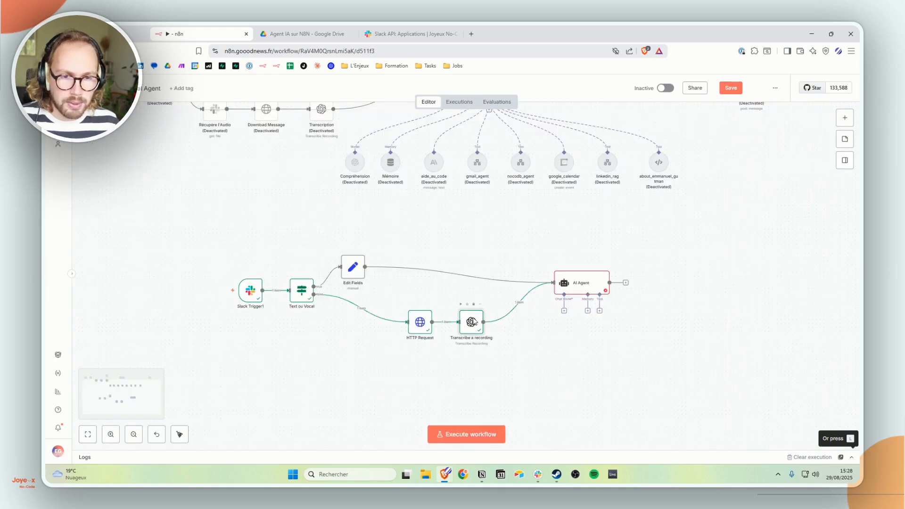
# - Examine the Transcribe a recording node's JSON output, including the text, usage, type and seconds fields, and return to the workflow
pyautogui.doubleClick(473, 322)
pyautogui.click(800, 116)
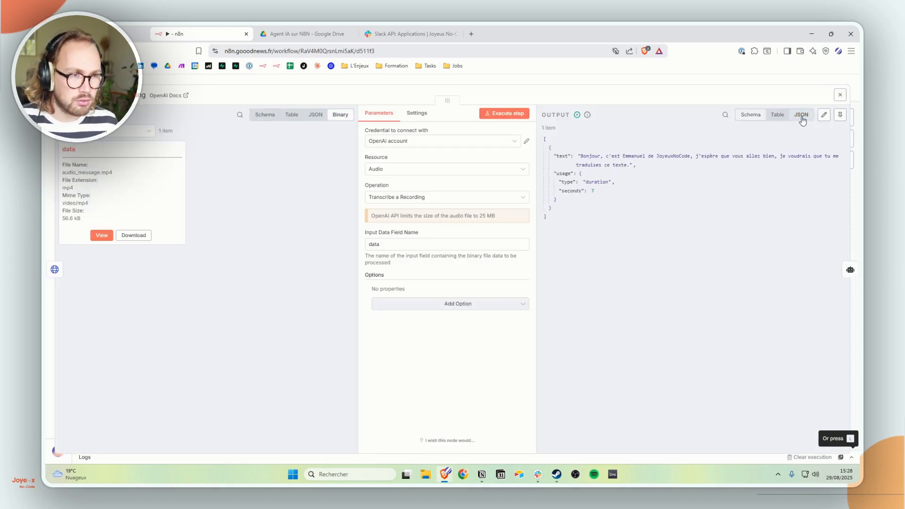
pyautogui.click(777, 115)
pyautogui.click(800, 115)
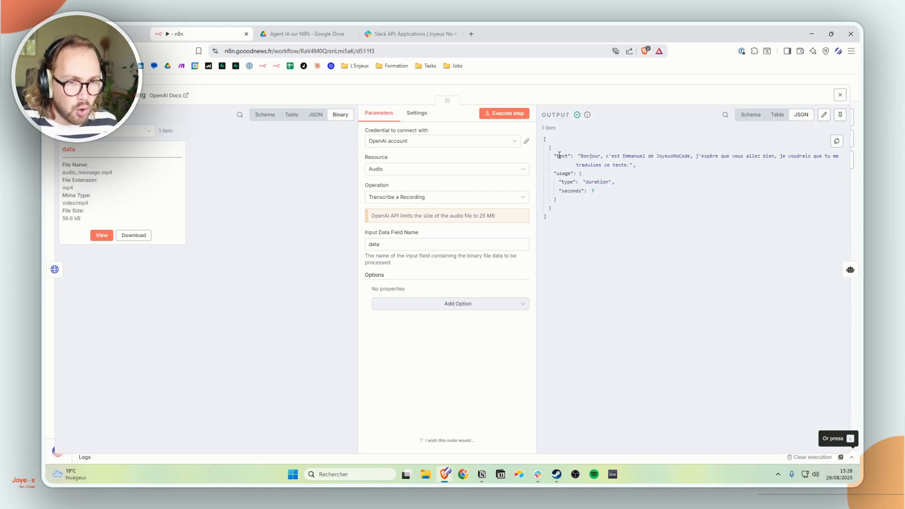
pyautogui.doubleClick(562, 156)
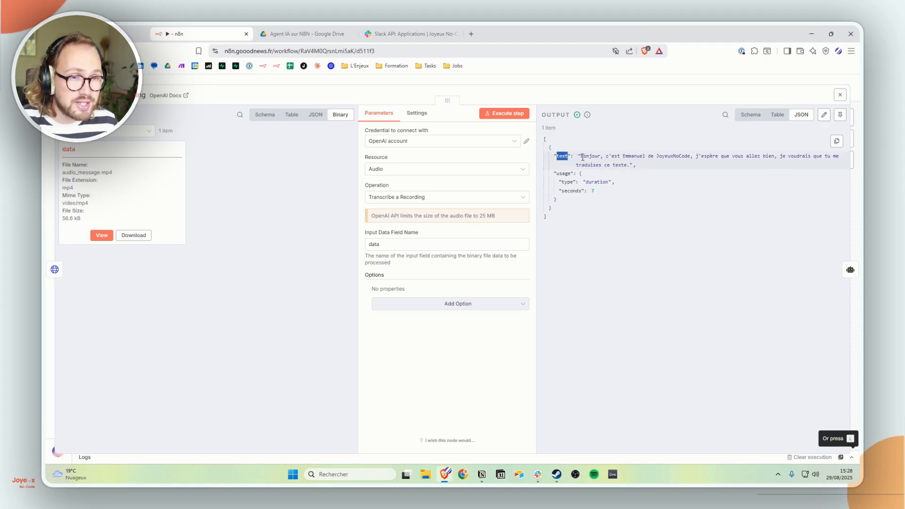
pyautogui.moveTo(580, 156); pyautogui.dragTo(628, 166)
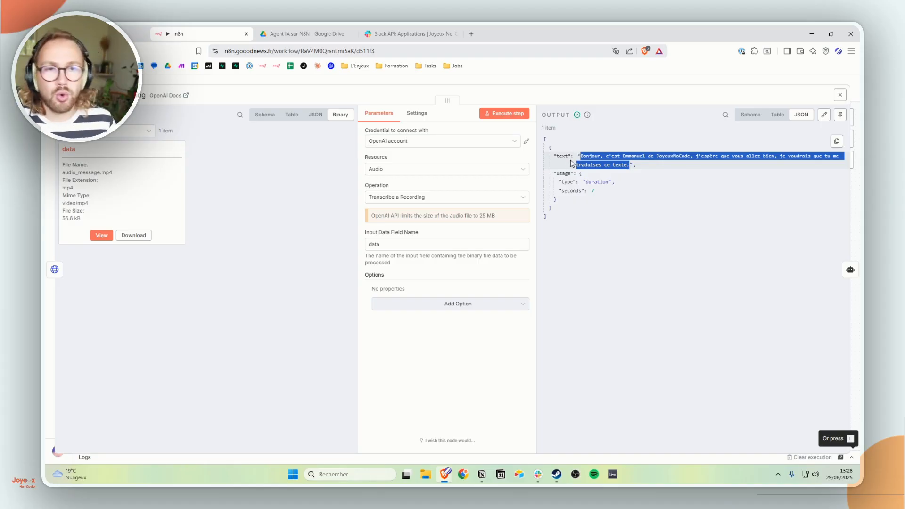
pyautogui.moveTo(557, 154); pyautogui.dragTo(579, 202)
pyautogui.doubleClick(564, 174)
pyautogui.doubleClick(570, 181)
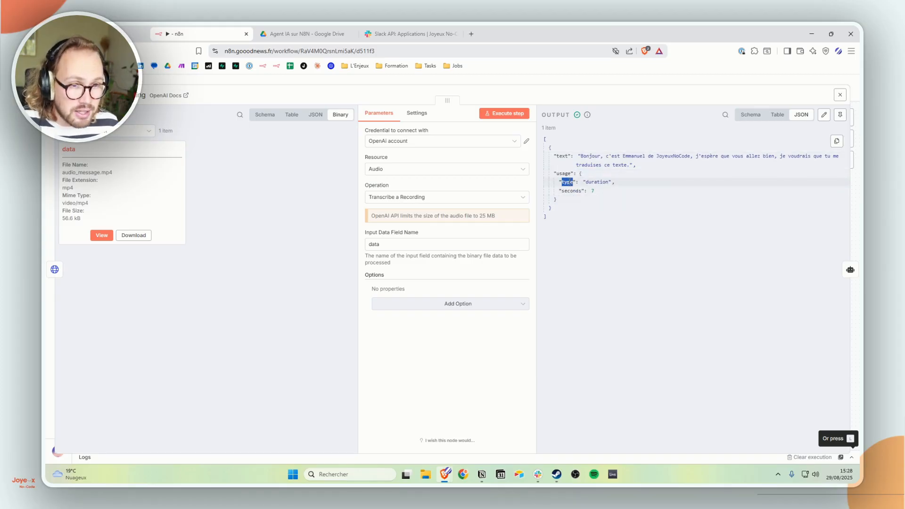
pyautogui.doubleClick(596, 182)
pyautogui.doubleClick(569, 190)
pyautogui.click(594, 192)
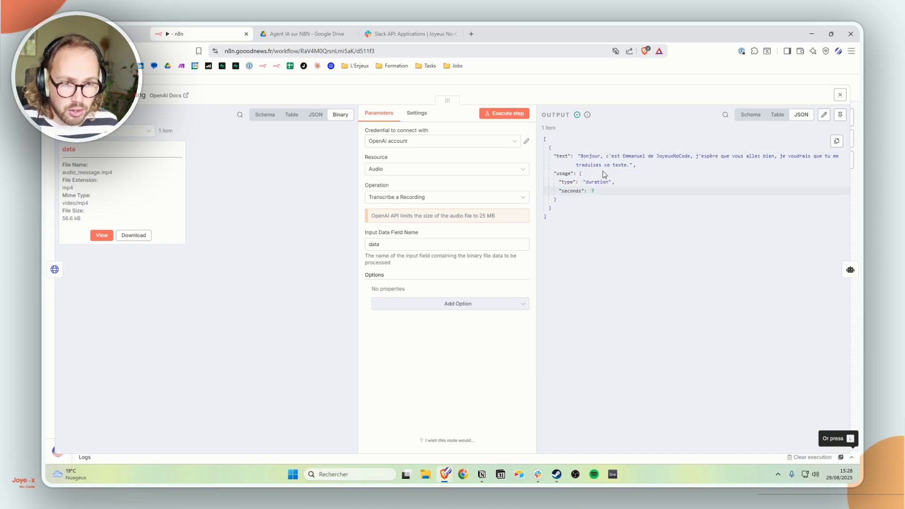
pyautogui.click(586, 85)
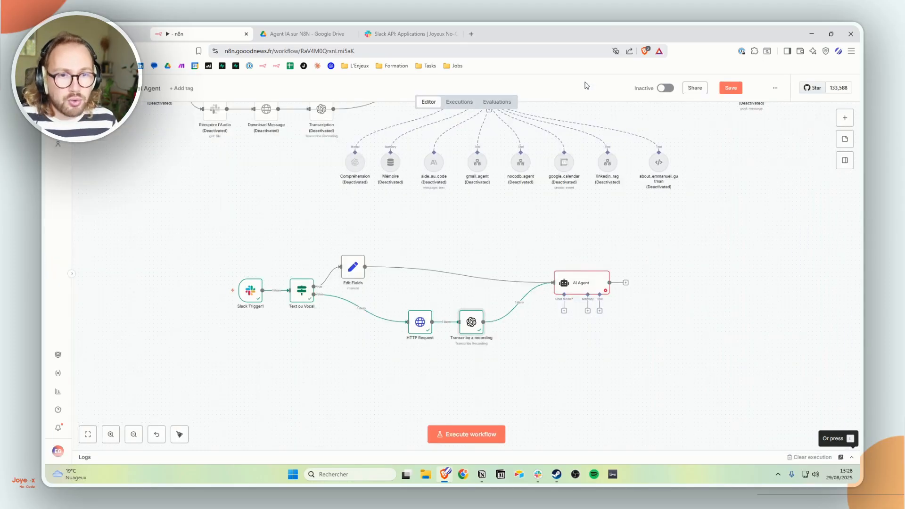
pyautogui.doubleClick(478, 316)
pyautogui.click(525, 85)
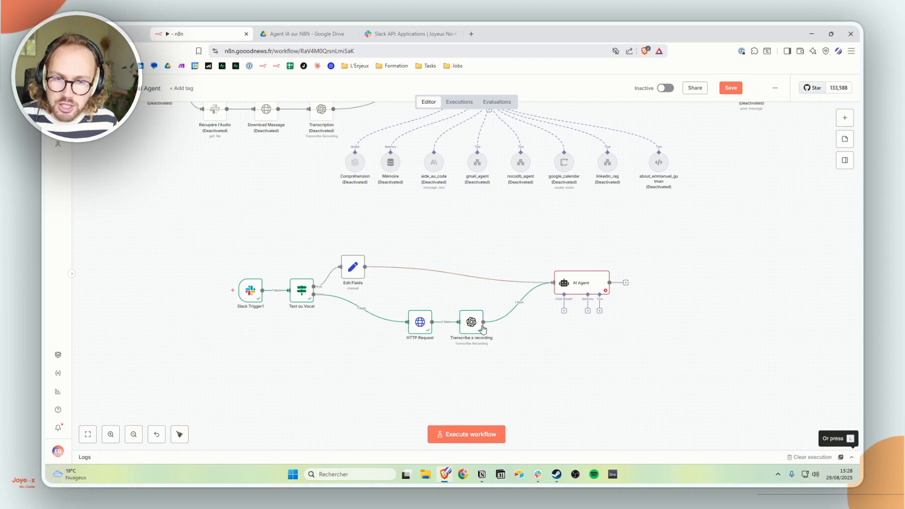
# - Place Edit Fields above the Transcribe a recording node and compare its settings with the deactivated rename to text node's field mapping
pyautogui.moveTo(355, 267); pyautogui.dragTo(462, 256)
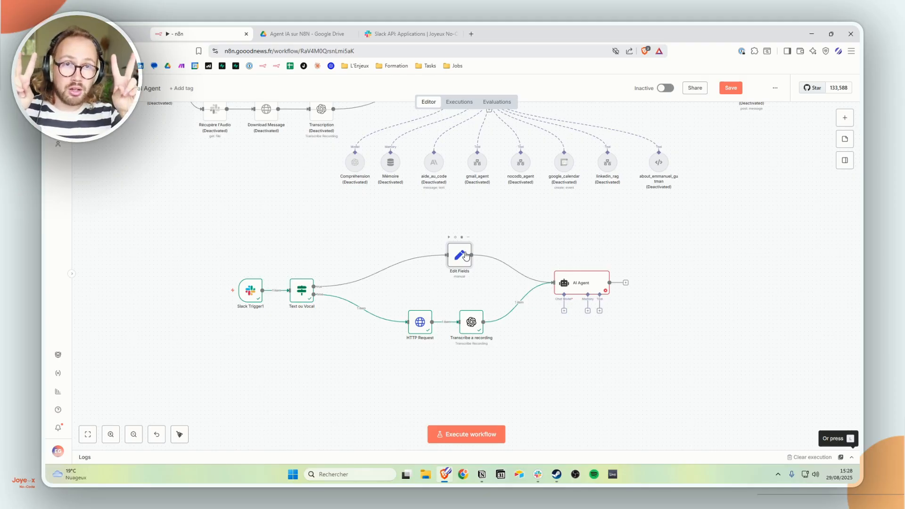
pyautogui.scroll(3, 465, 255)
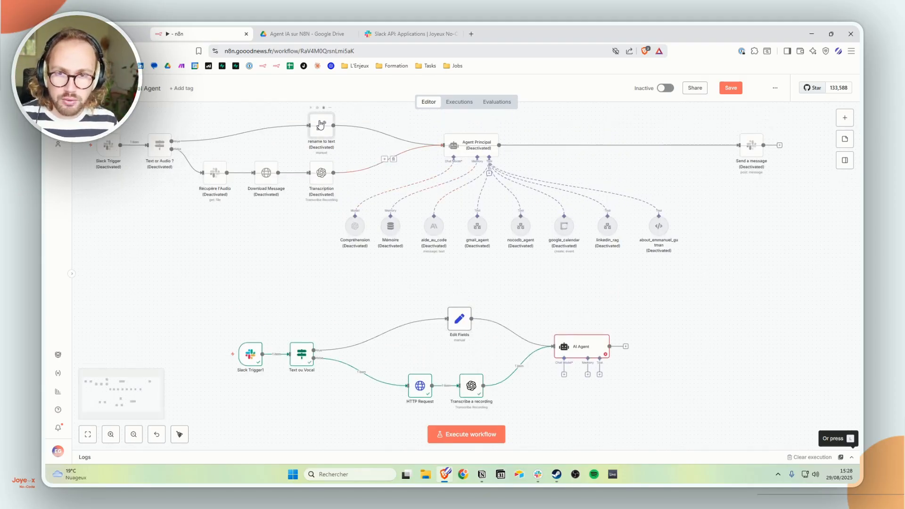
pyautogui.doubleClick(321, 125)
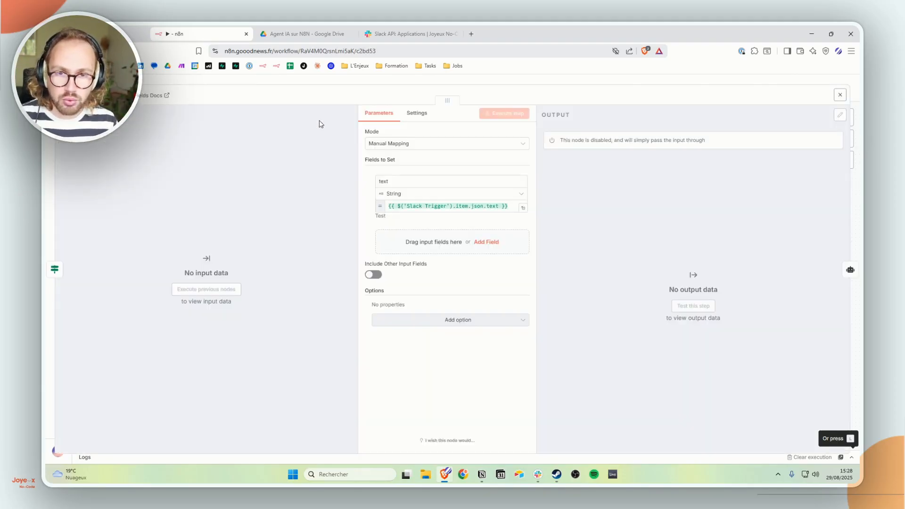
pyautogui.click(487, 84)
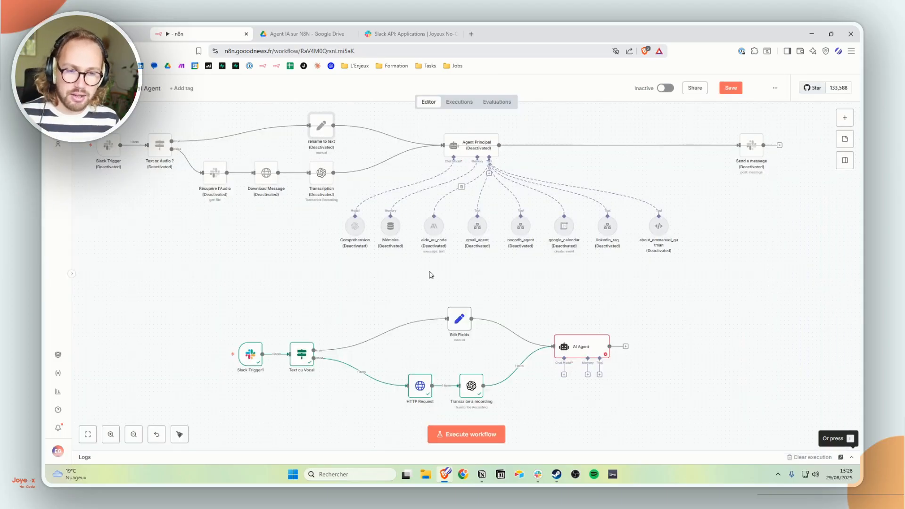
pyautogui.doubleClick(459, 319)
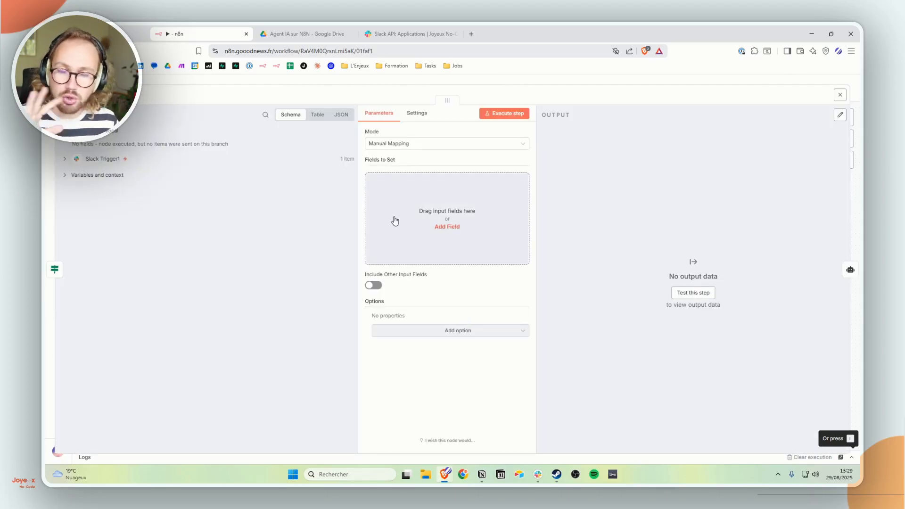
pyautogui.click(263, 78)
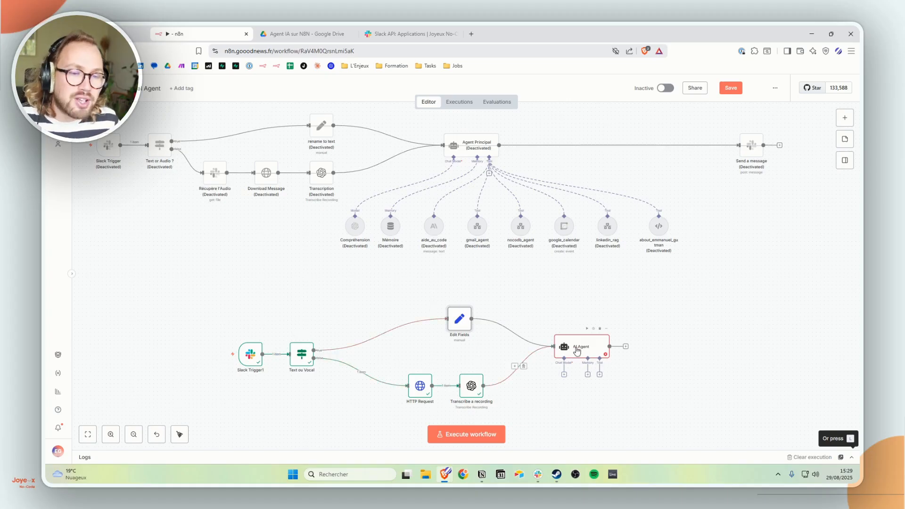
# - Replace the Edit Fields node with a fresh one on Text ou Vocal's true output, leaving the AI Agent disconnected from both branches
pyautogui.click(455, 309)
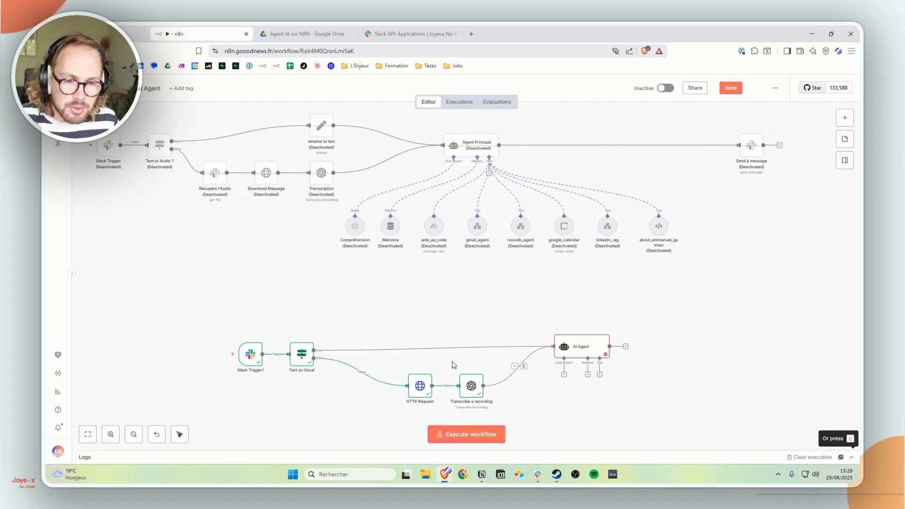
pyautogui.click(429, 349)
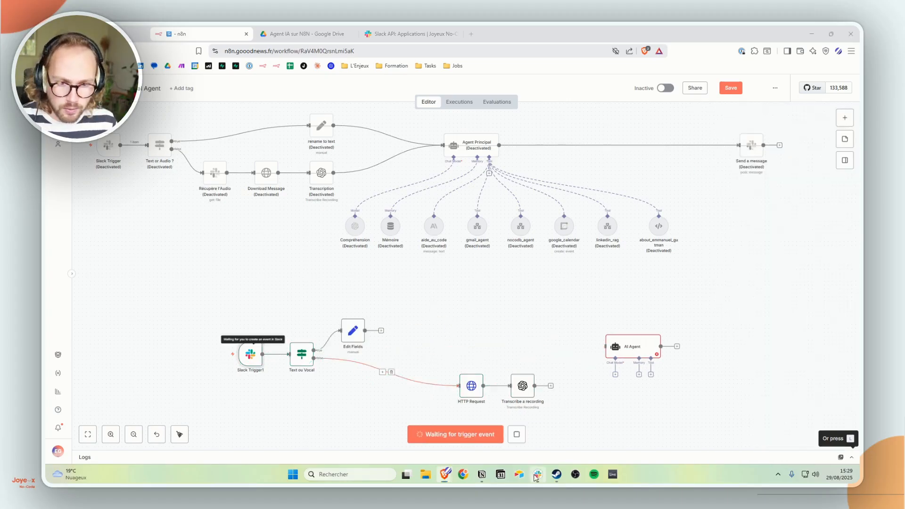
# - Switch to Slack, send a short plain-text message in the joyeux-agent channel to feed Slack Trigger1, and return to n8n
pyautogui.click(537, 473)
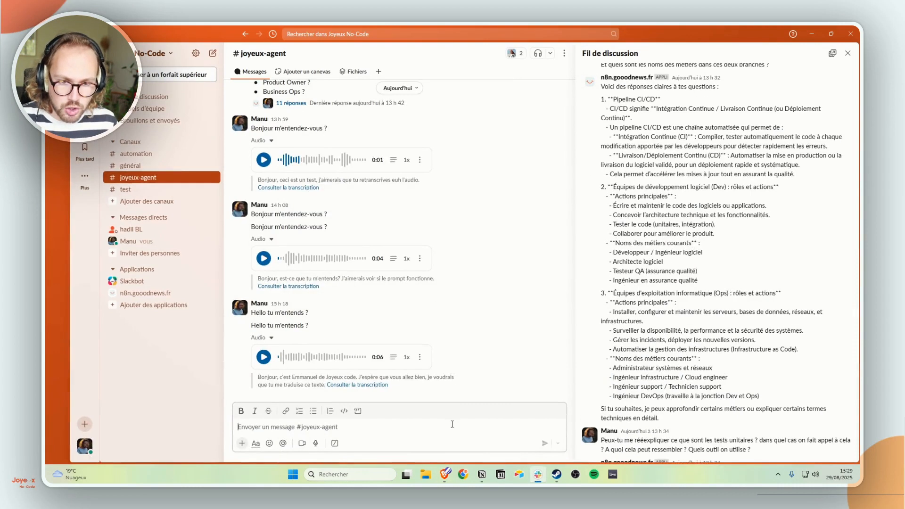
pyautogui.click(451, 422)
pyautogui.write('Texte ')
pyautogui.write('test')
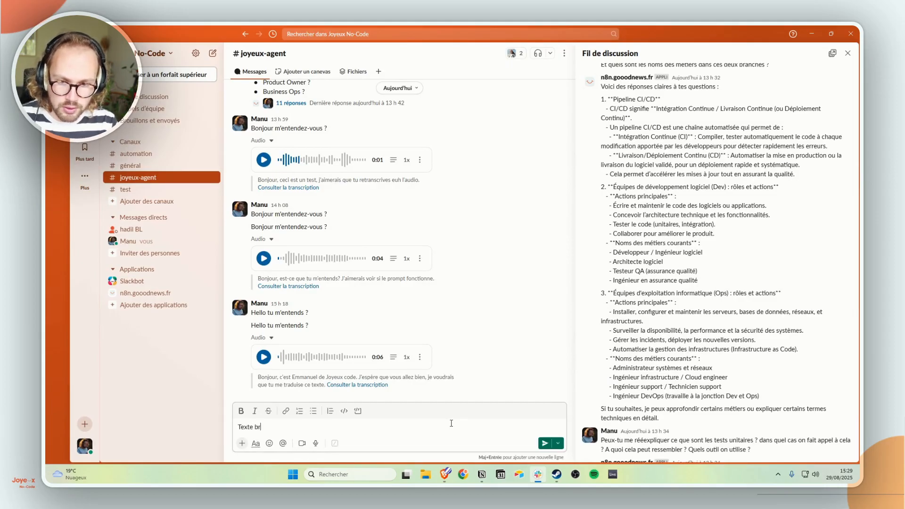
pyautogui.press('Return')
pyautogui.hotkey('alt', 'Tab')
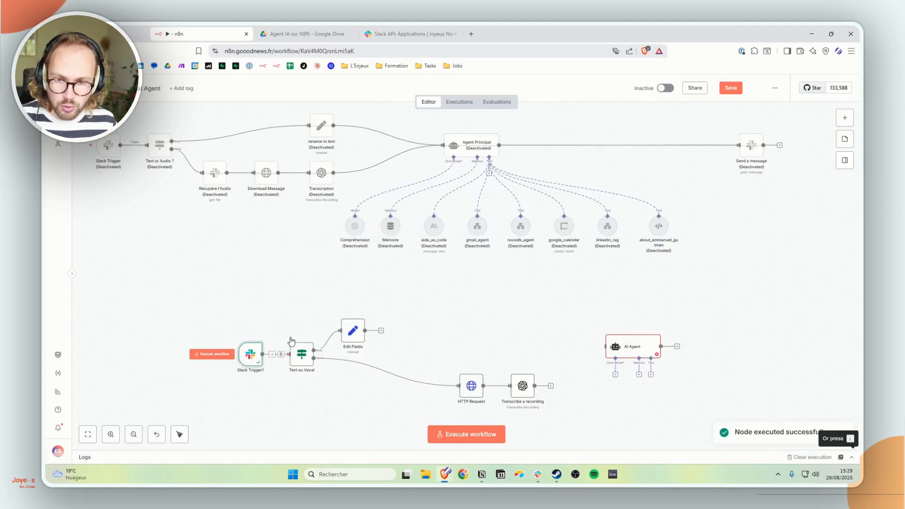
# - Move Edit Fields closer to the AI Agent, map {{ $json.text }} to its string field named text, and execute the node
pyautogui.moveTo(351, 336); pyautogui.dragTo(490, 325)
pyautogui.doubleClick(491, 325)
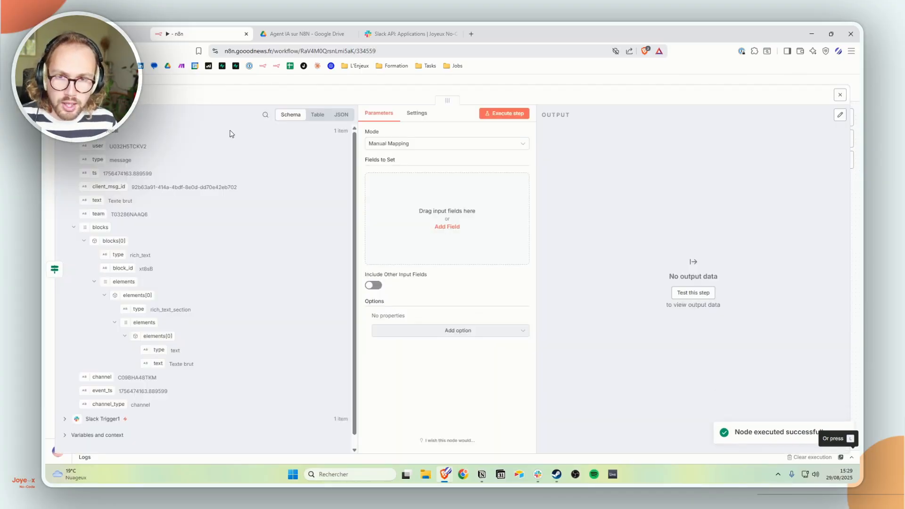
pyautogui.moveTo(97, 200); pyautogui.dragTo(415, 215)
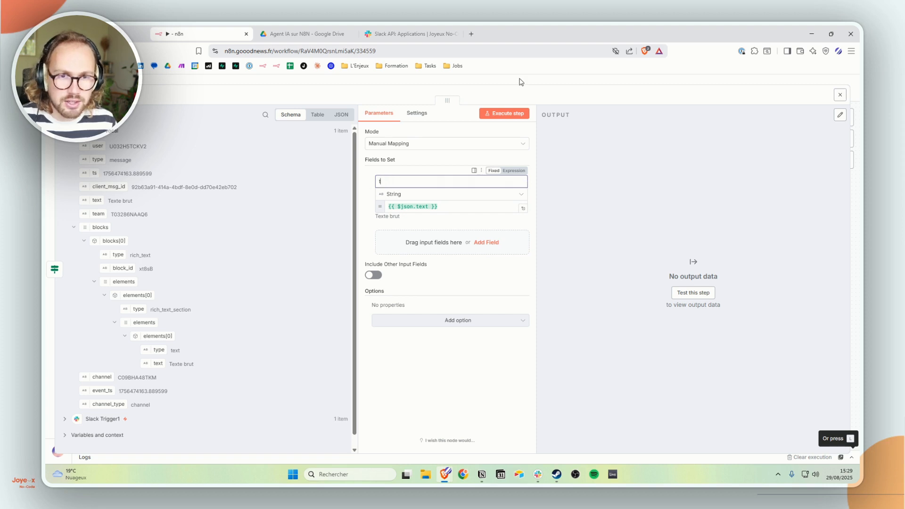
pyautogui.click(513, 113)
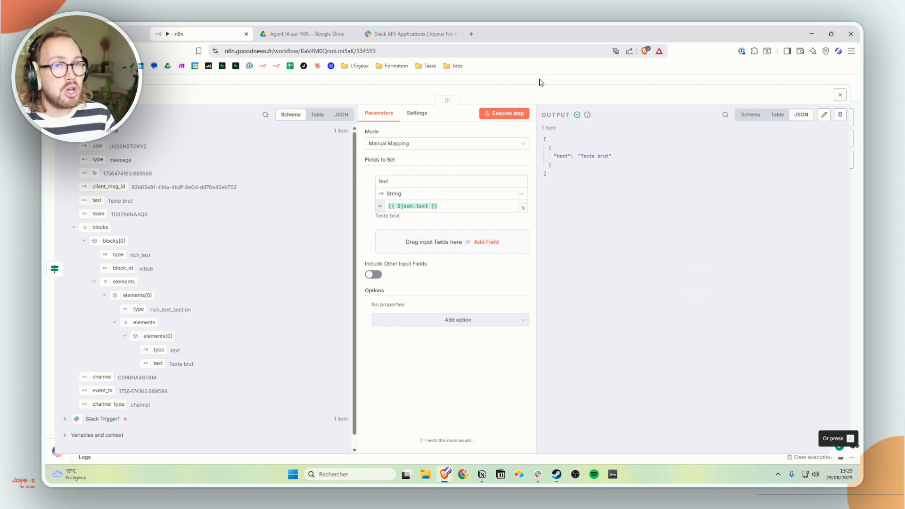
pyautogui.click(540, 84)
# - Connect Edit Fields and Transcribe a recording to the AI Agent's input, and check the agent's {{ $json.text }} user prompt
pyautogui.moveTo(528, 322); pyautogui.dragTo(607, 349)
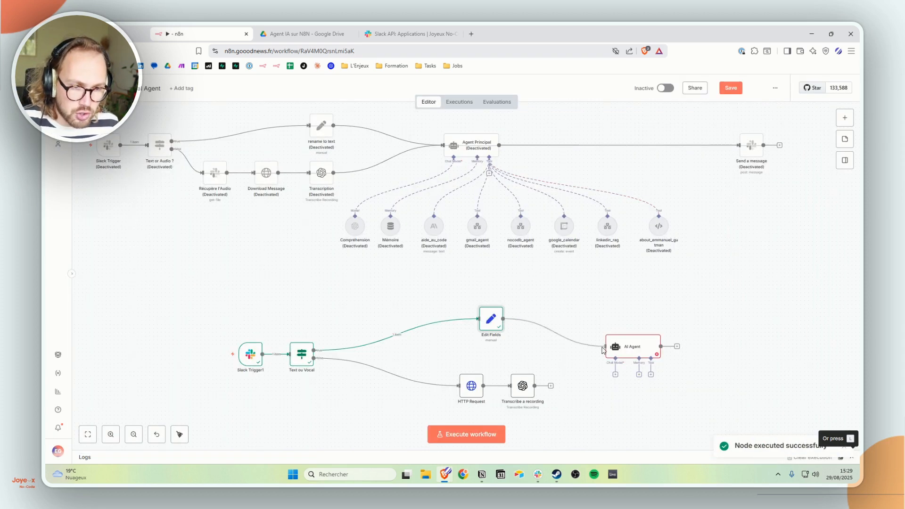
pyautogui.moveTo(534, 386); pyautogui.dragTo(615, 352)
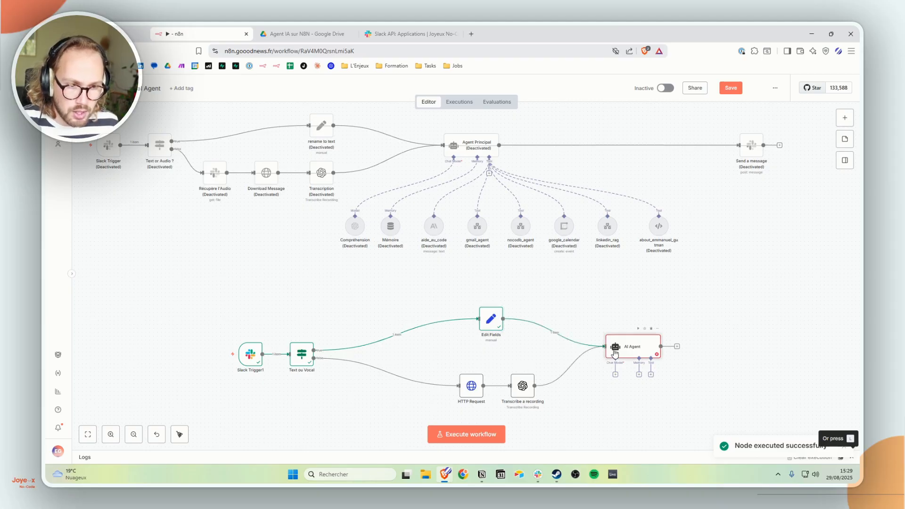
pyautogui.doubleClick(615, 349)
pyautogui.click(417, 195)
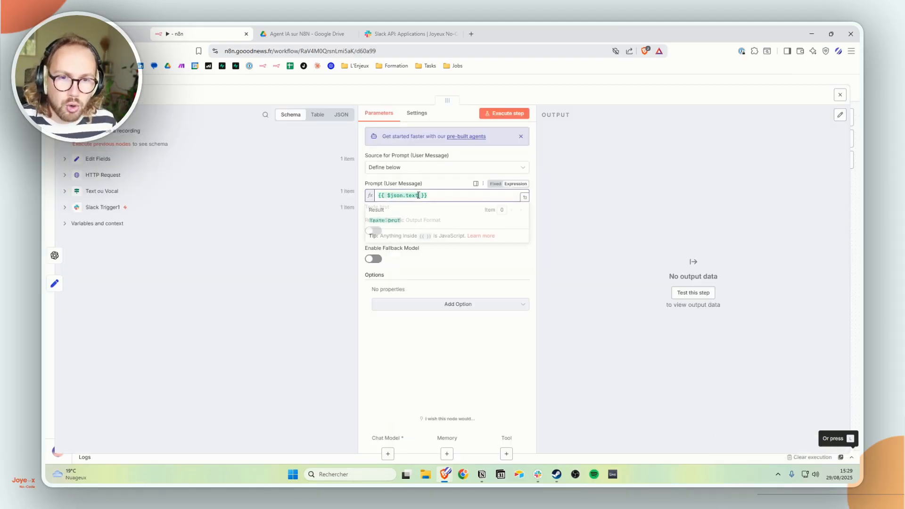
pyautogui.press('Escape')
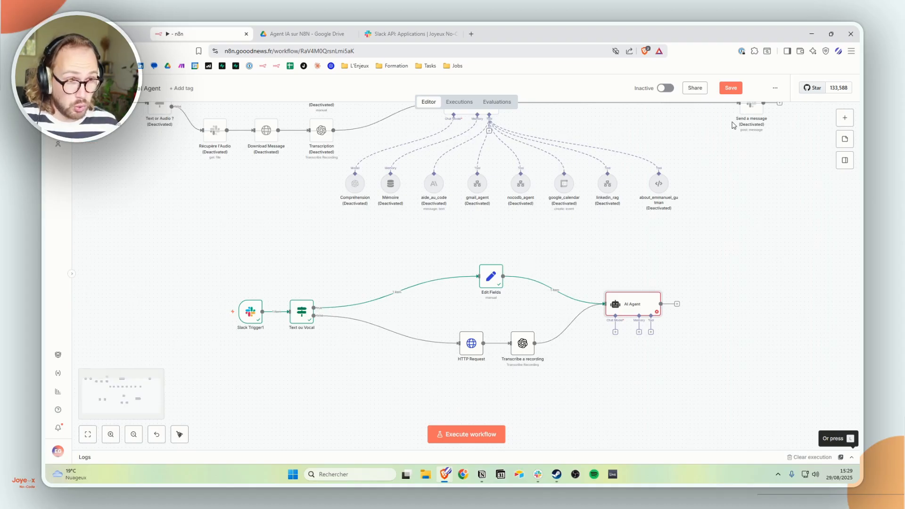
# - Save the workflow with both branches connected to the AI Agent
pyautogui.click(729, 88)
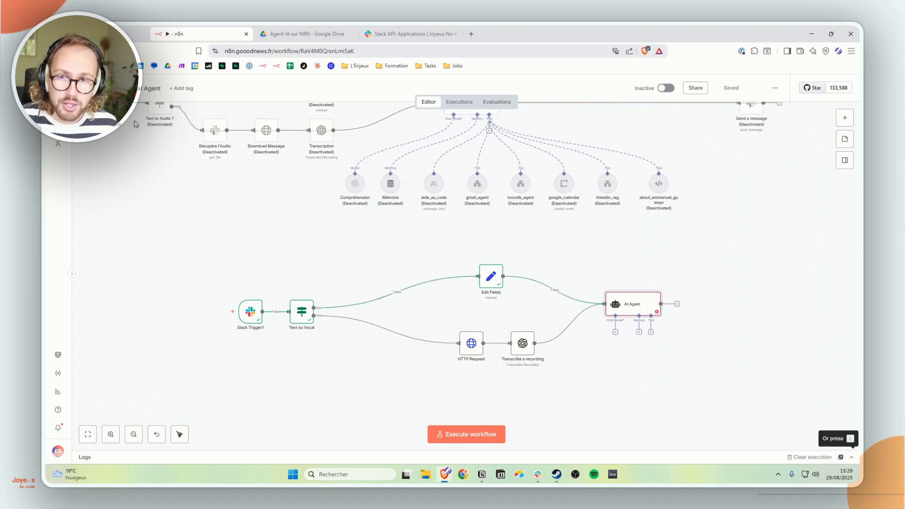
pyautogui.click(143, 90)
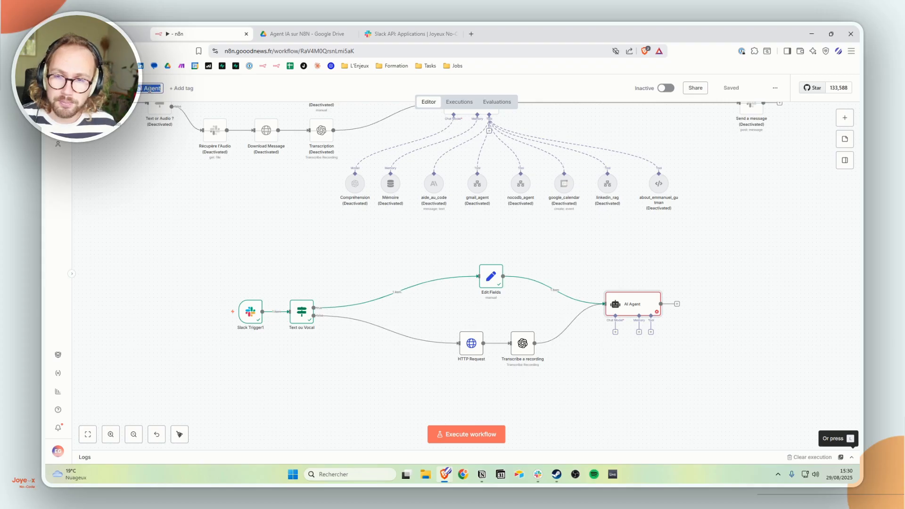
pyautogui.click(240, 232)
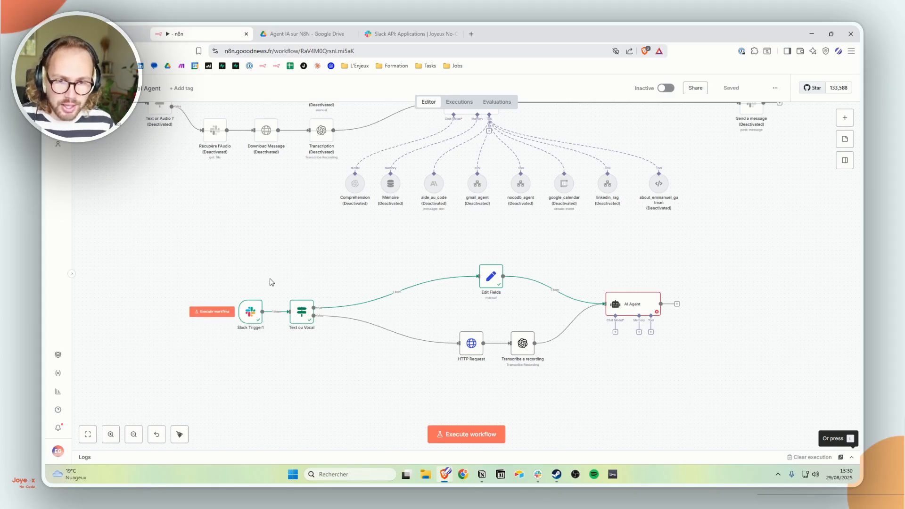
# - Reactivate Agent Principal together with its Mémoire node and all of its tool nodes, leaving Compréhension deactivated
pyautogui.scroll(3, 518, 264)
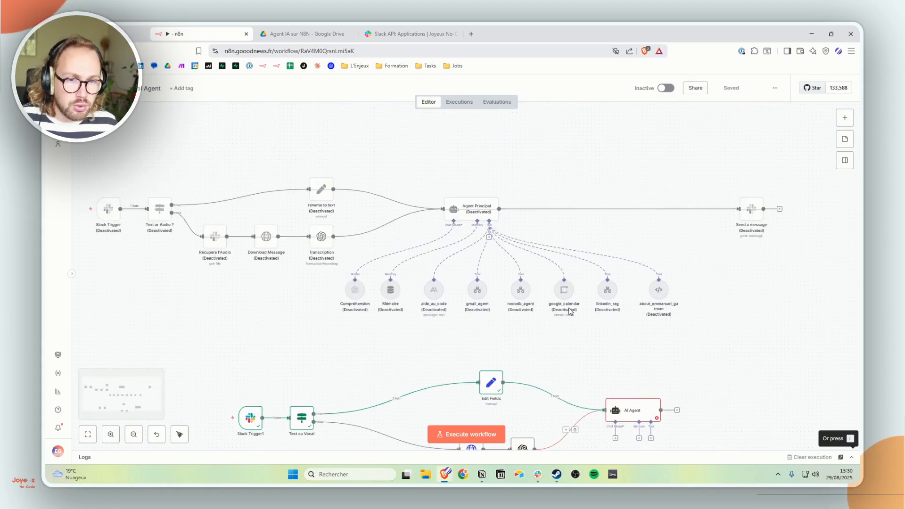
pyautogui.moveTo(355, 149); pyautogui.dragTo(738, 355)
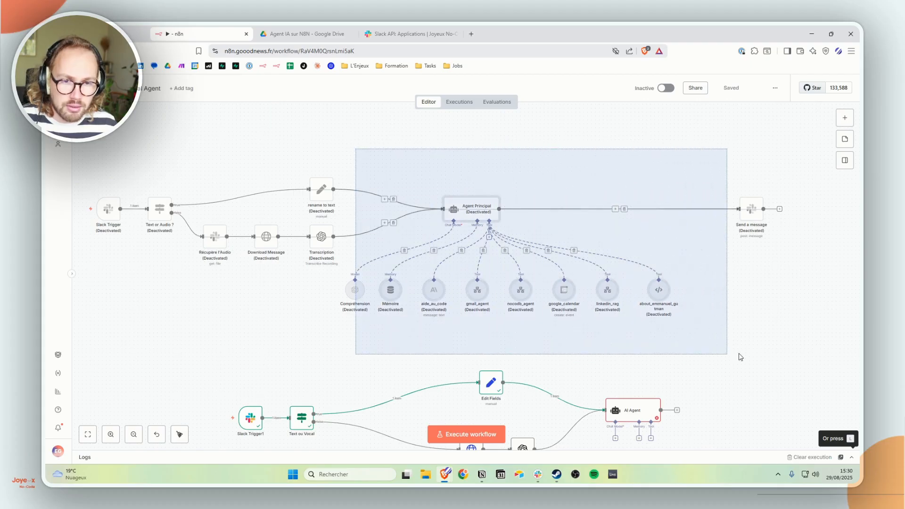
pyautogui.rightClick(475, 213)
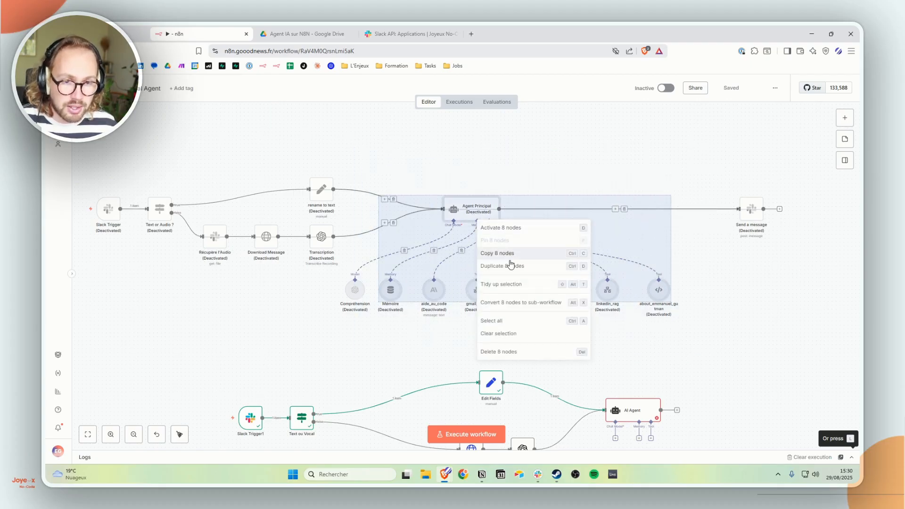
pyautogui.click(495, 227)
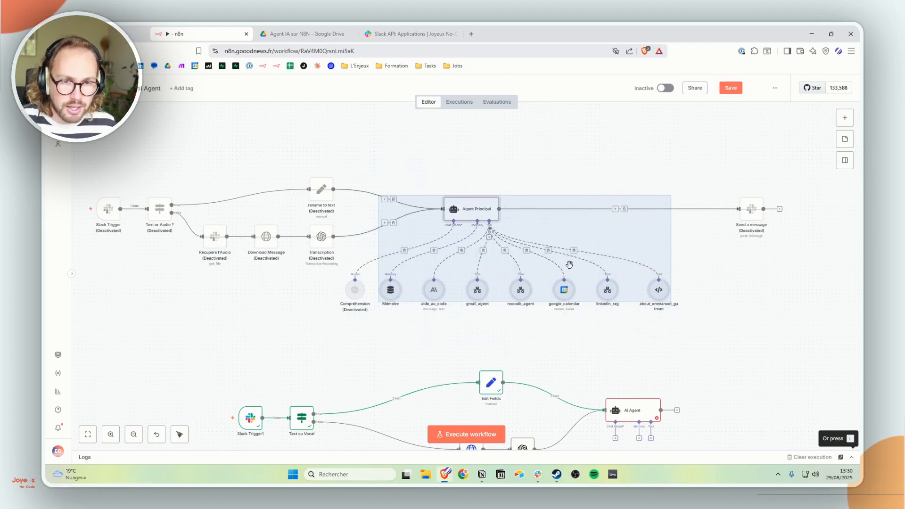
pyautogui.click(490, 144)
# - Examine Agent Principal and its attached chat model, memory and tool nodes, and compare its structure with the new AI Agent workflow
pyautogui.scroll(3, 461, 193)
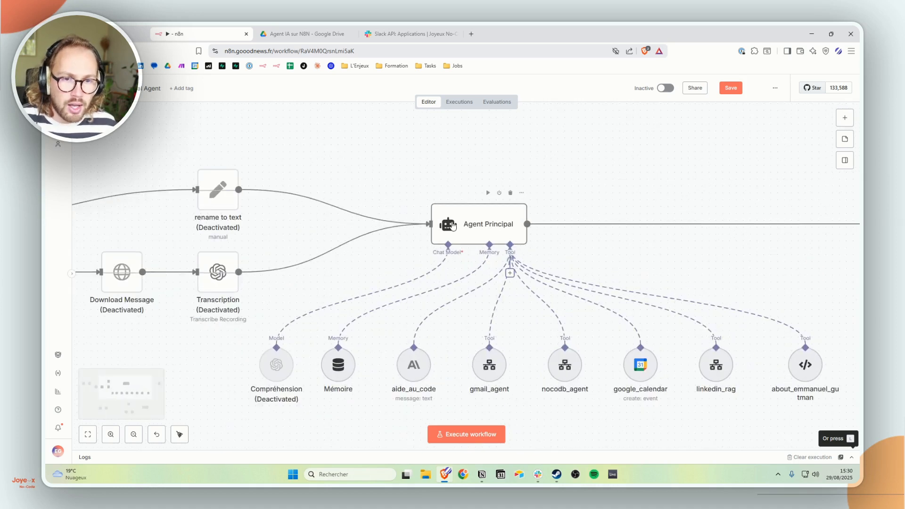
pyautogui.doubleClick(452, 225)
pyautogui.click(564, 81)
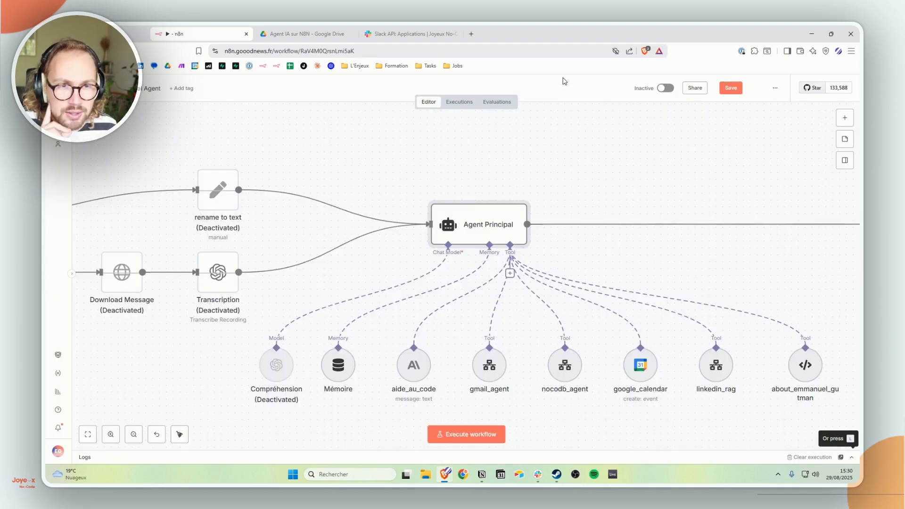
pyautogui.click(286, 368)
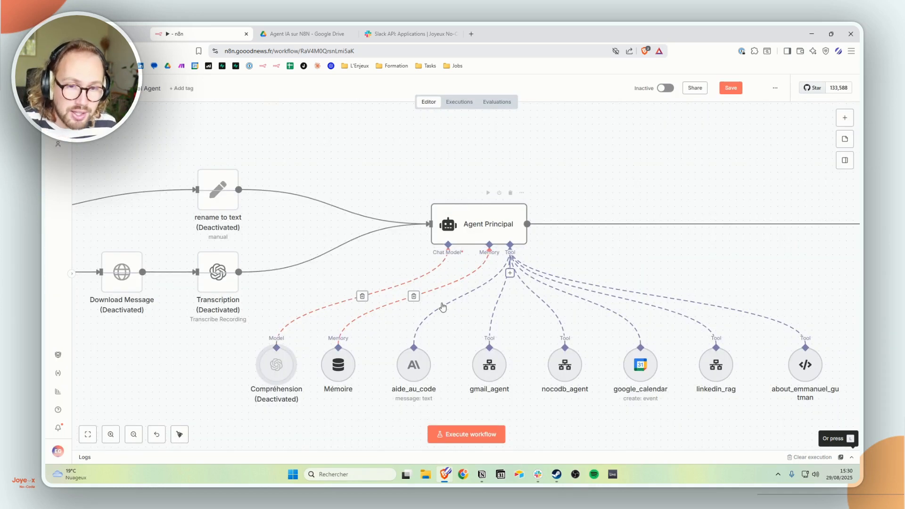
pyautogui.click(331, 372)
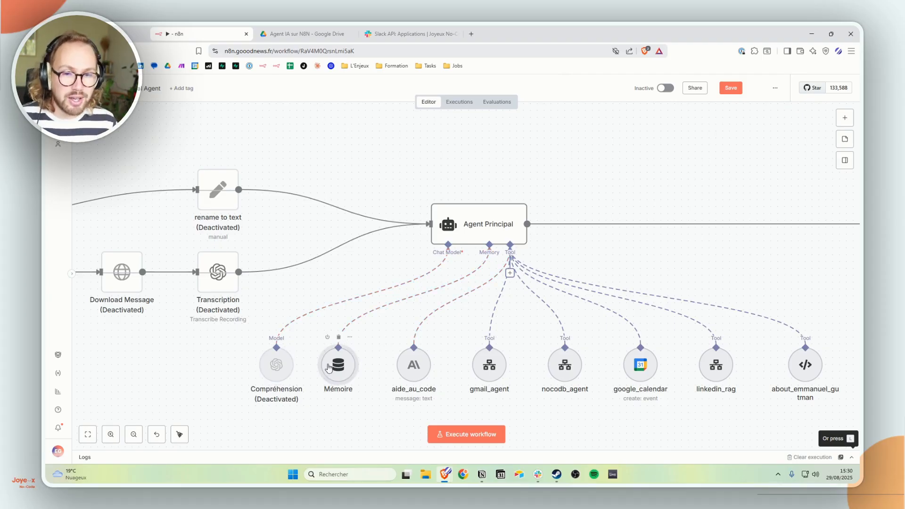
pyautogui.scroll(-3, 359, 292)
pyautogui.hscroll(5, 360, 292)
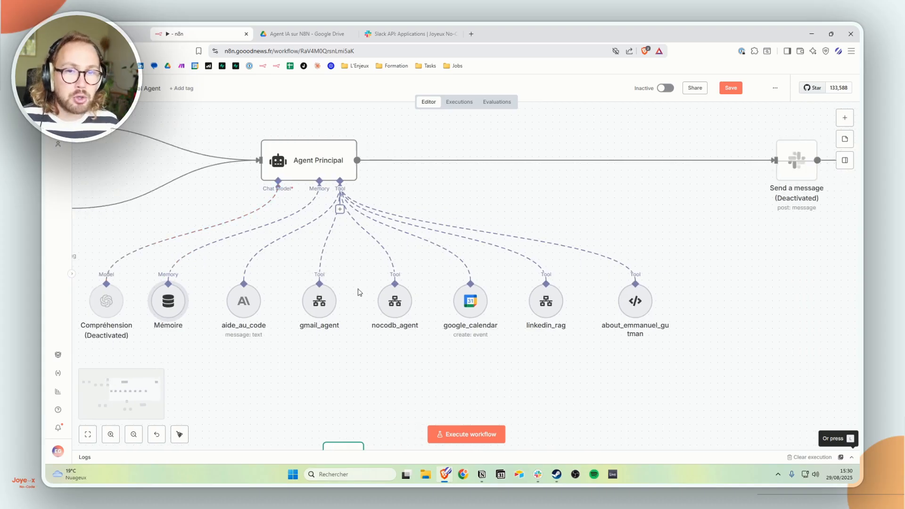
pyautogui.hscroll(-2, 360, 292)
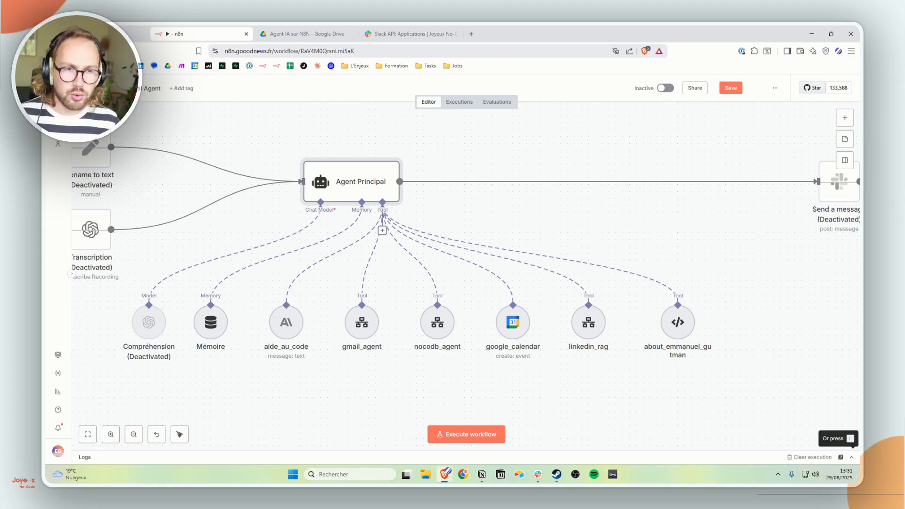
pyautogui.scroll(-5, 520, 188)
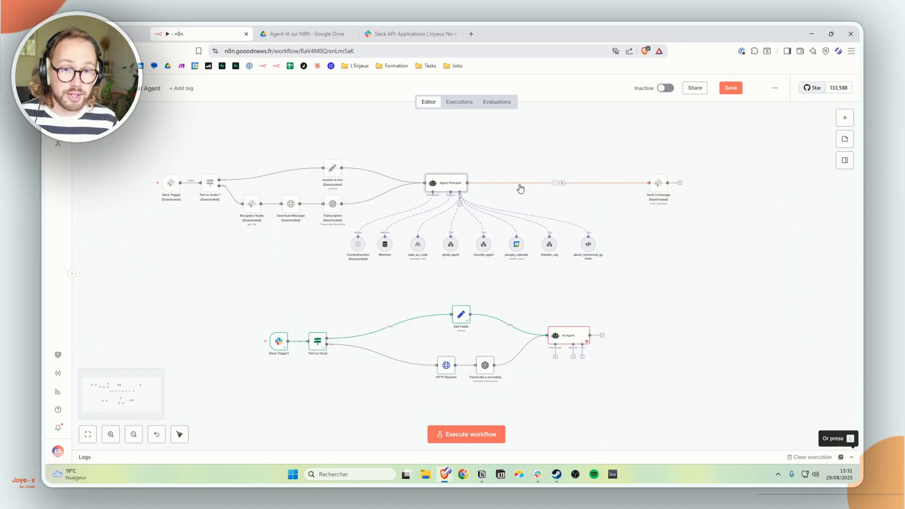